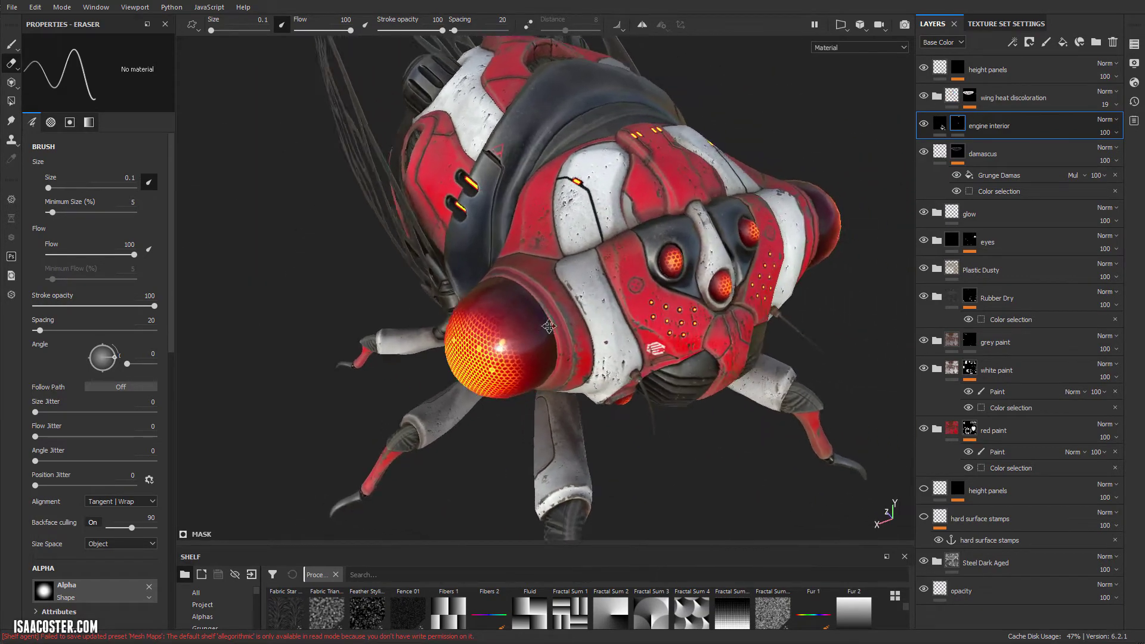
# - Raise the texture set's resolution to 4096 and inspect the sharper detail around the cicada's face
pyautogui.keyDown('alt'); pyautogui.moveTo(919, 390); pyautogui.dragTo(889, 511, button='right'); pyautogui.keyUp('alt')
pyautogui.keyDown('alt'); pyautogui.moveTo(890, 511); pyautogui.dragTo(847, 423); pyautogui.keyUp('alt')
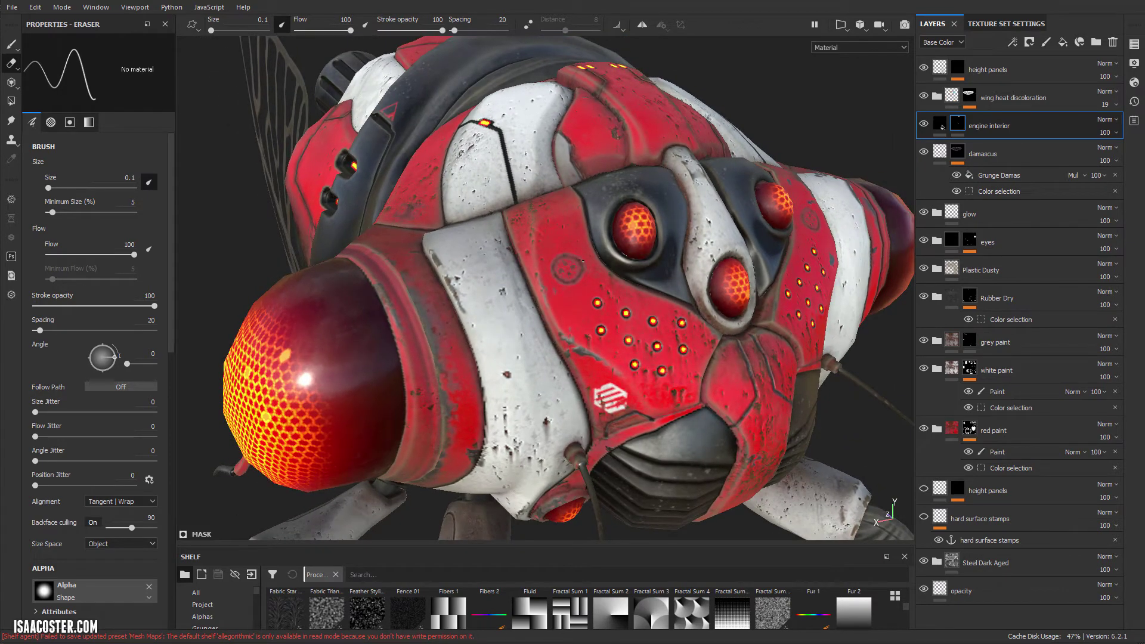
pyautogui.keyDown('alt'); pyautogui.moveTo(604, 251); pyautogui.dragTo(798, 374); pyautogui.keyUp('alt')
pyautogui.keyDown('alt'); pyautogui.moveTo(468, 313); pyautogui.dragTo(591, 242); pyautogui.keyUp('alt')
pyautogui.keyDown('alt'); pyautogui.moveTo(591, 242); pyautogui.dragTo(984, 334, button='right'); pyautogui.keyUp('alt')
pyautogui.click(1003, 24)
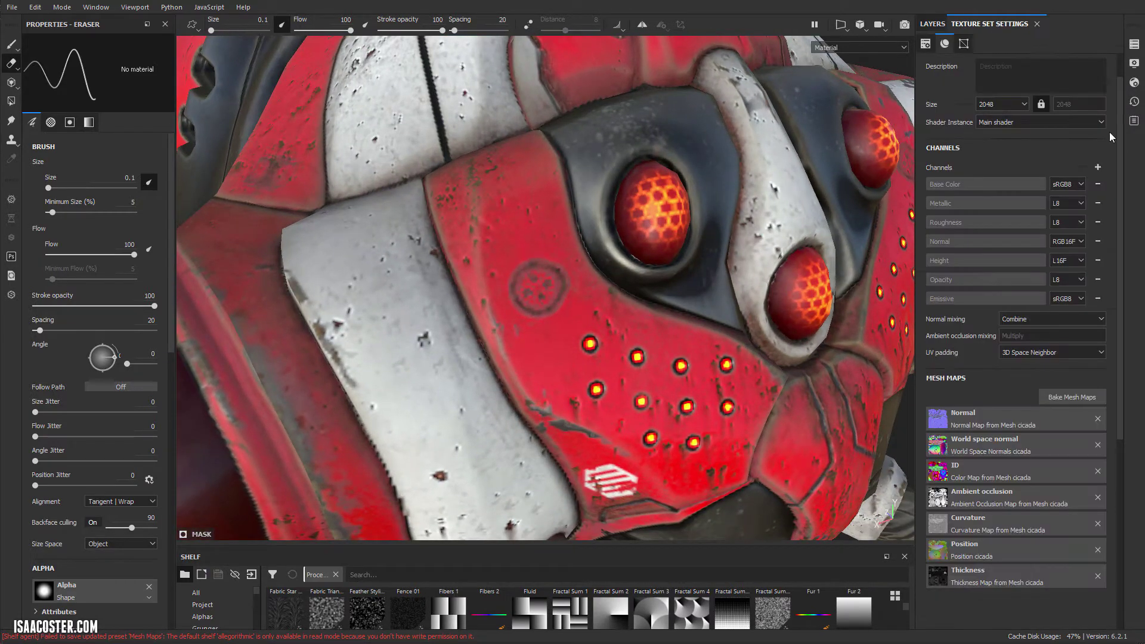
pyautogui.click(1004, 106)
pyautogui.click(987, 161)
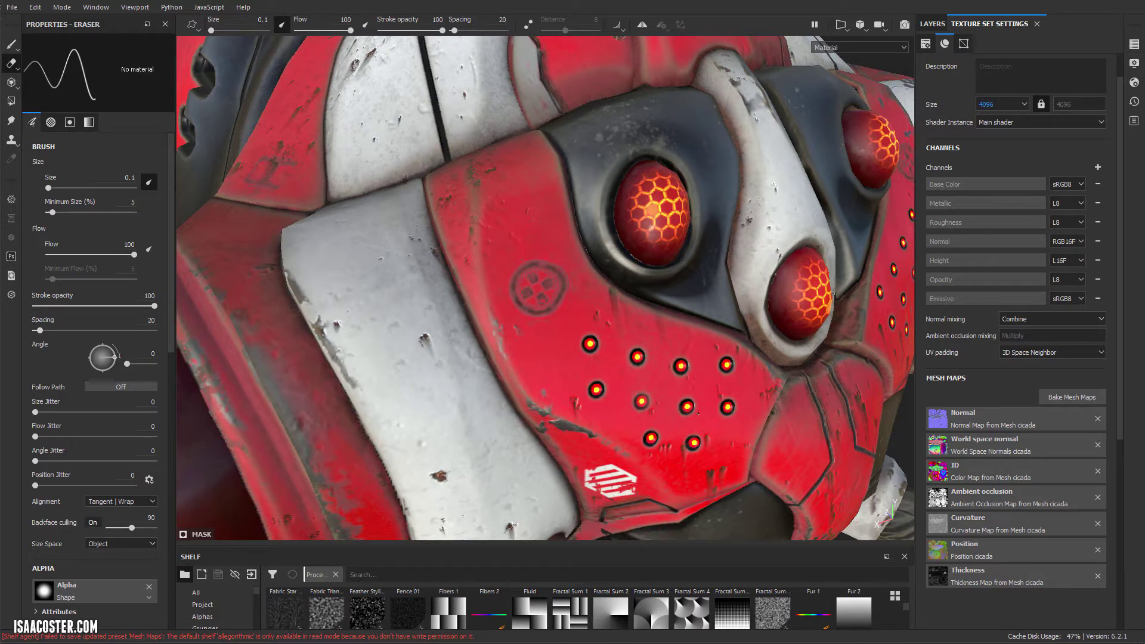
pyautogui.keyDown('alt'); pyautogui.moveTo(650, 361); pyautogui.dragTo(609, 300); pyautogui.keyUp('alt')
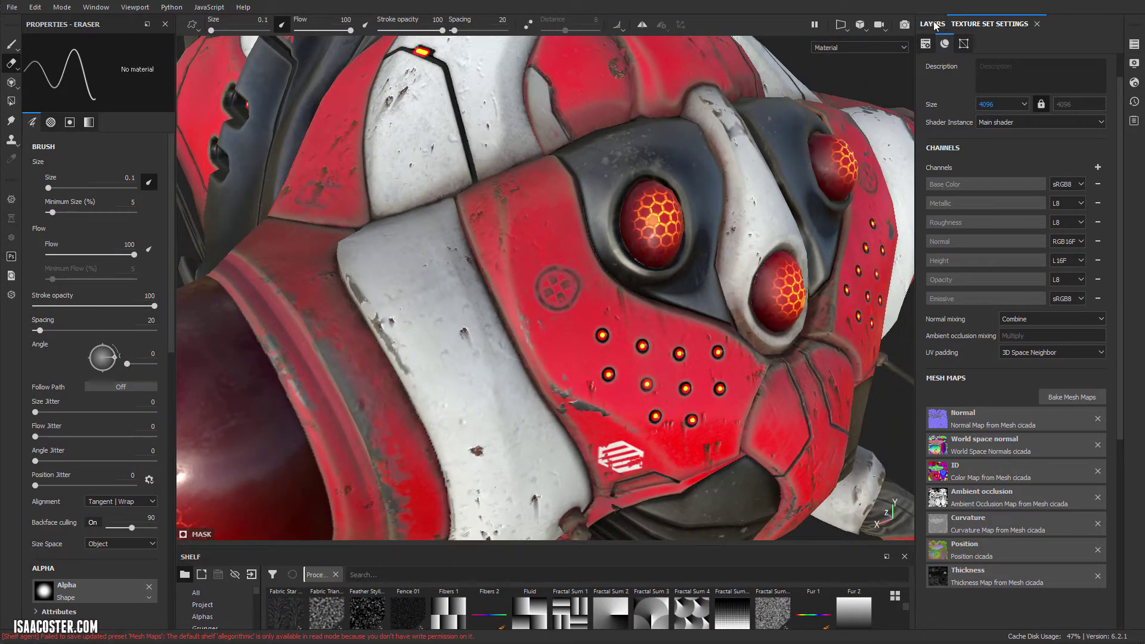
# - Select and show the hard surface stamps layer, inspect its stamps in the Normal channel view, and return to the material view
pyautogui.click(931, 24)
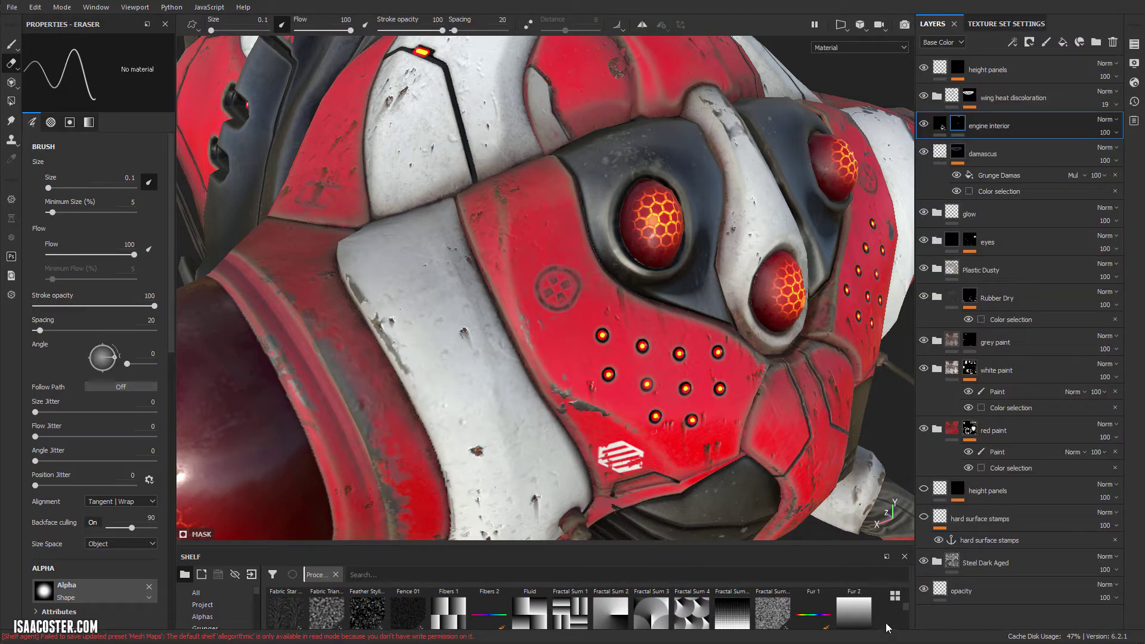
pyautogui.keyDown('alt'); pyautogui.moveTo(714, 353); pyautogui.dragTo(636, 344, button='right'); pyautogui.keyUp('alt')
pyautogui.keyDown('alt'); pyautogui.moveTo(636, 344); pyautogui.dragTo(615, 325); pyautogui.keyUp('alt')
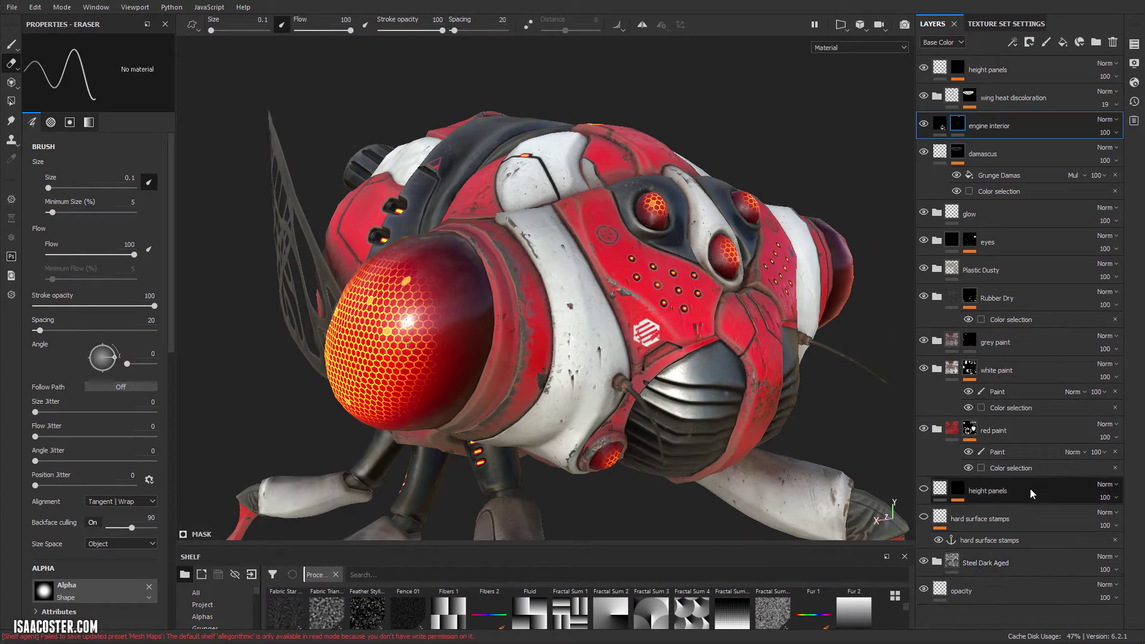
pyautogui.click(1000, 522)
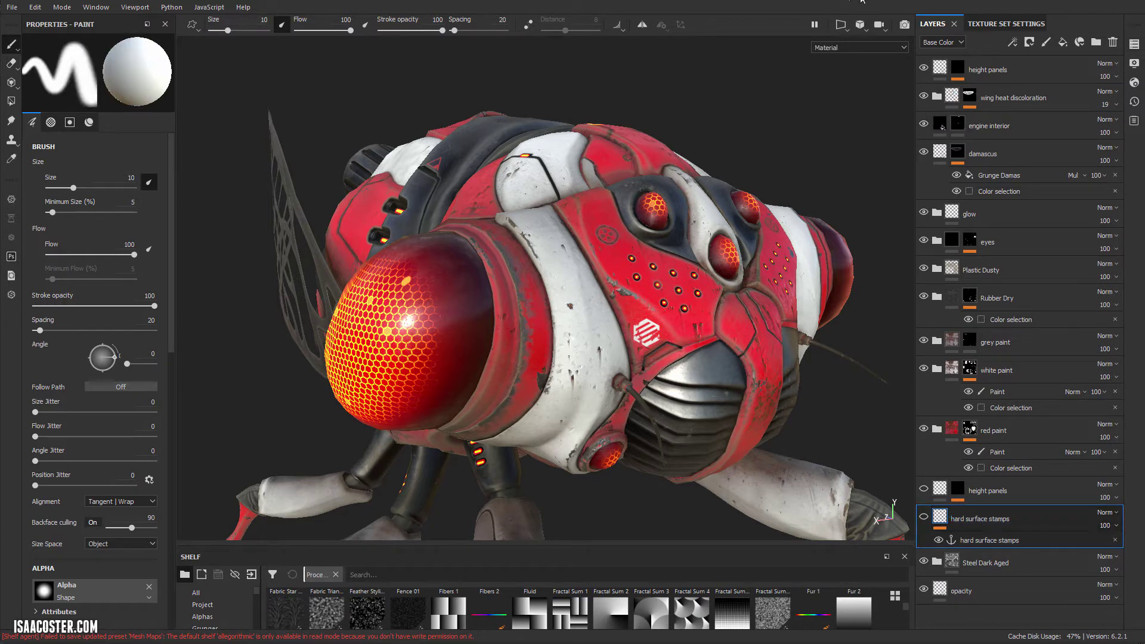
pyautogui.click(846, 48)
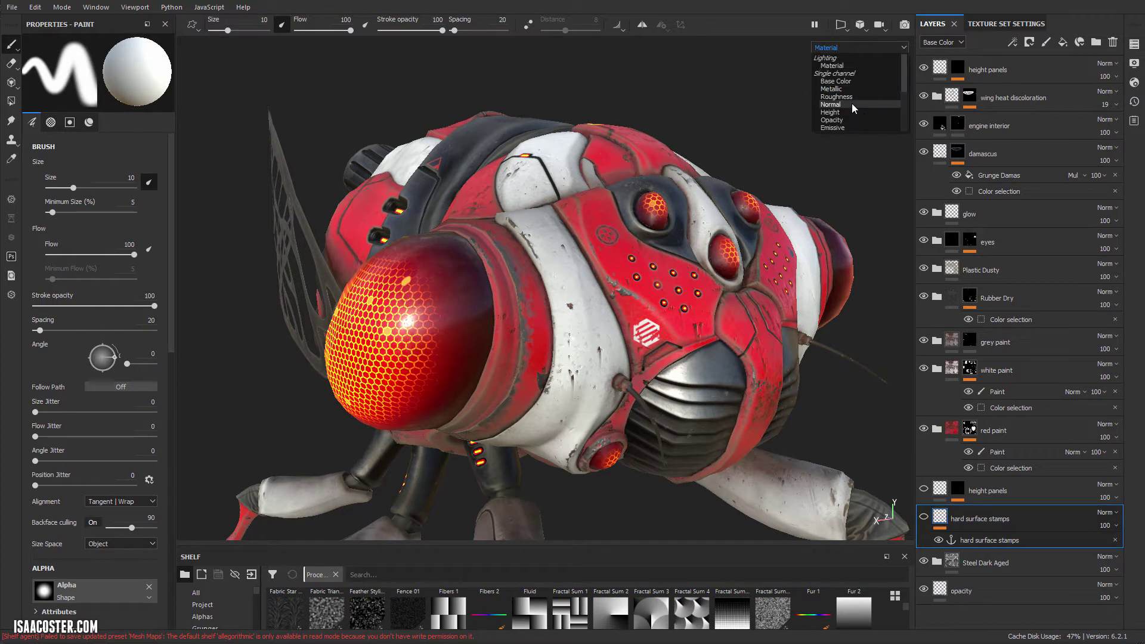
pyautogui.click(831, 104)
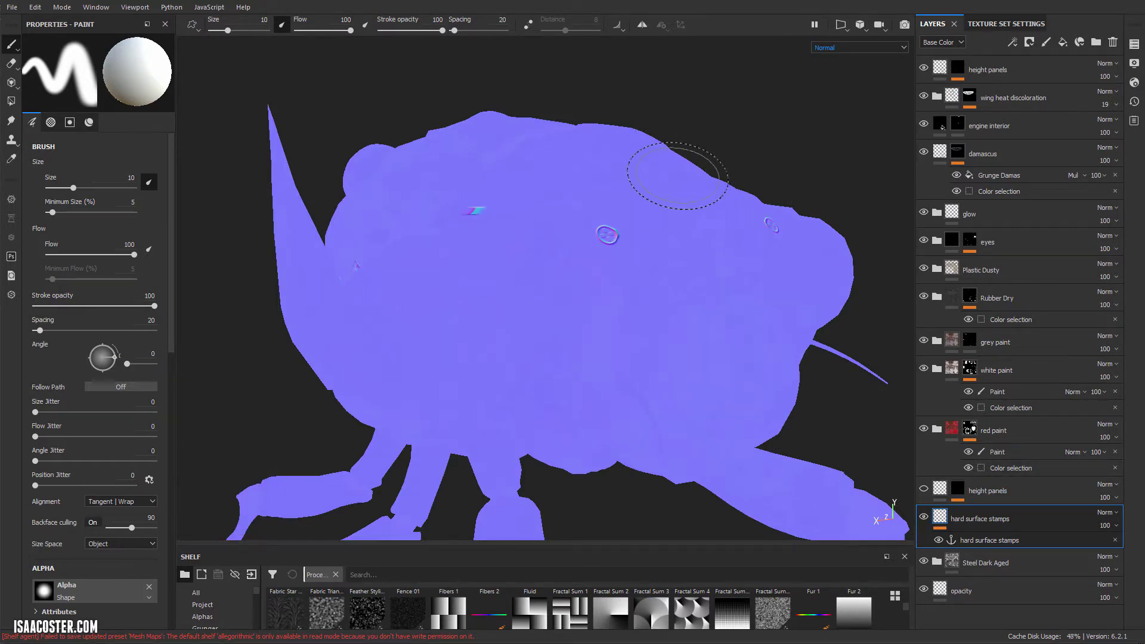
pyautogui.keyDown('alt'); pyautogui.moveTo(826, 138); pyautogui.dragTo(847, 262); pyautogui.keyUp('alt')
pyautogui.keyDown('alt'); pyautogui.moveTo(544, 220); pyautogui.dragTo(638, 262); pyautogui.keyUp('alt')
pyautogui.keyDown('alt'); pyautogui.moveTo(638, 263); pyautogui.dragTo(962, 294, button='middle'); pyautogui.keyUp('alt')
pyautogui.keyDown('alt'); pyautogui.moveTo(763, 268); pyautogui.dragTo(580, 407); pyautogui.keyUp('alt')
pyautogui.press('m')
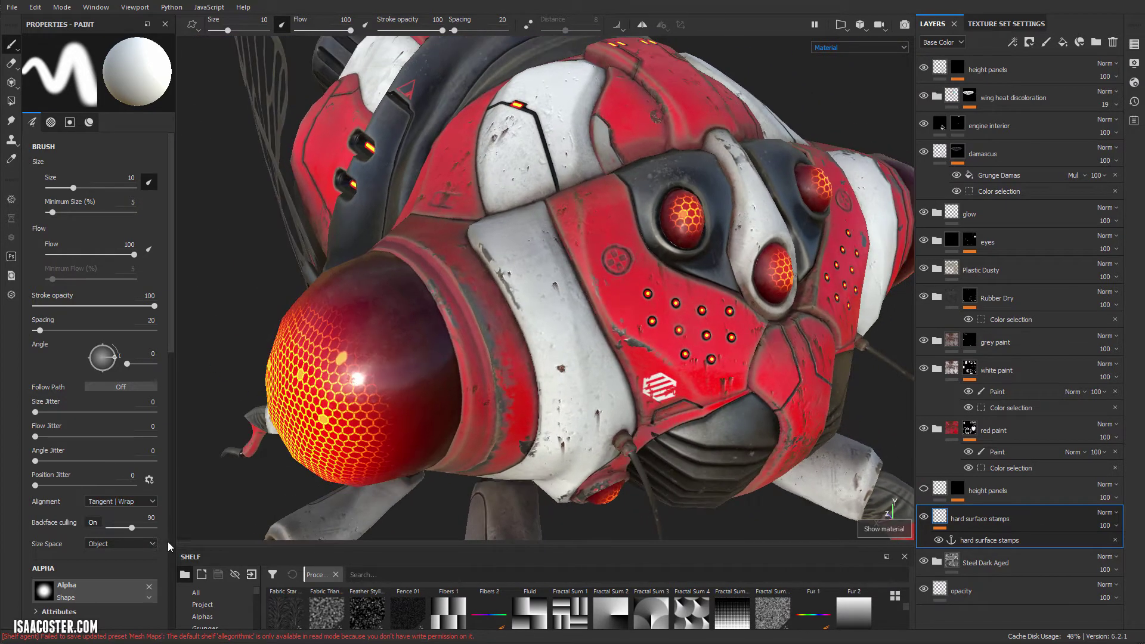
# - Enlarge the shelf, choose the Basic Hard brush and remove its alpha
pyautogui.moveTo(205, 545); pyautogui.dragTo(248, 448)
pyautogui.click(213, 564)
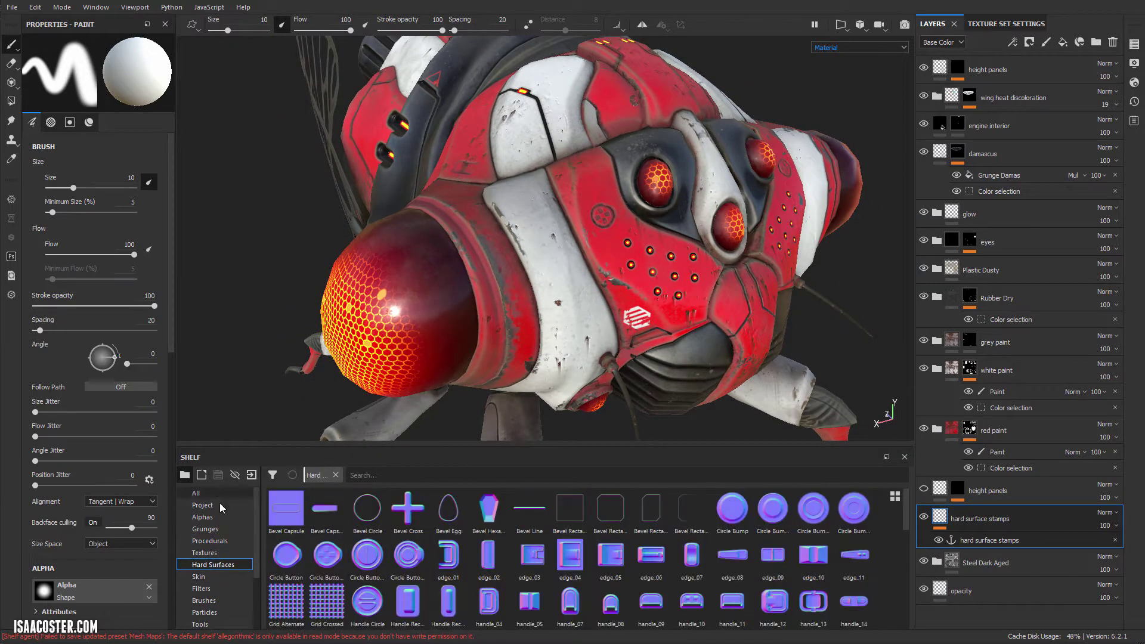
pyautogui.click(204, 600)
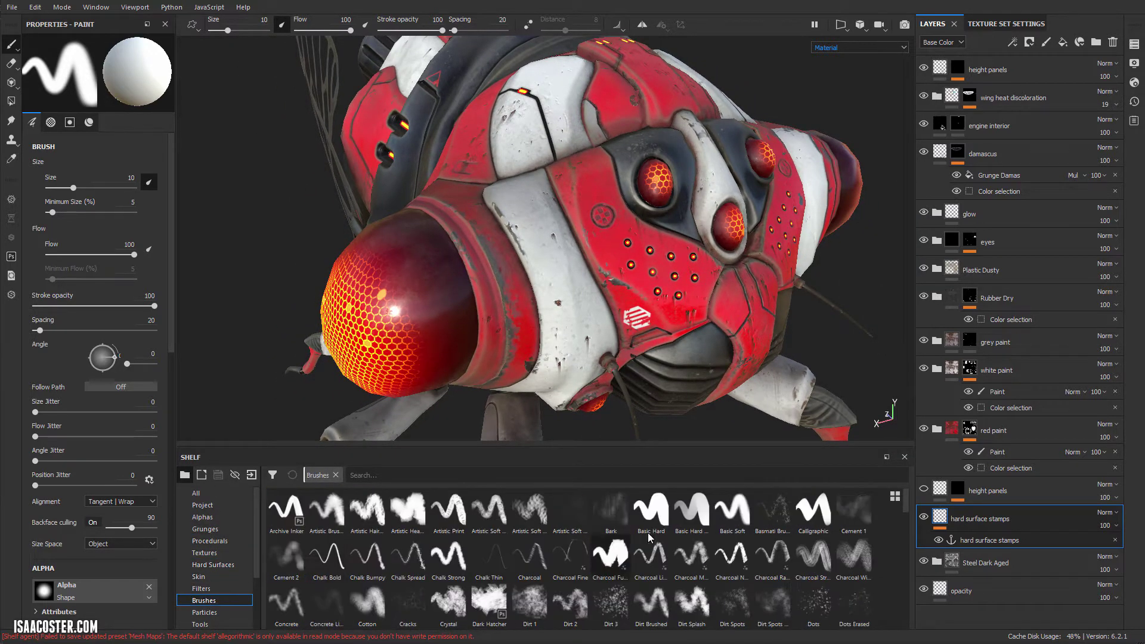
pyautogui.click(662, 509)
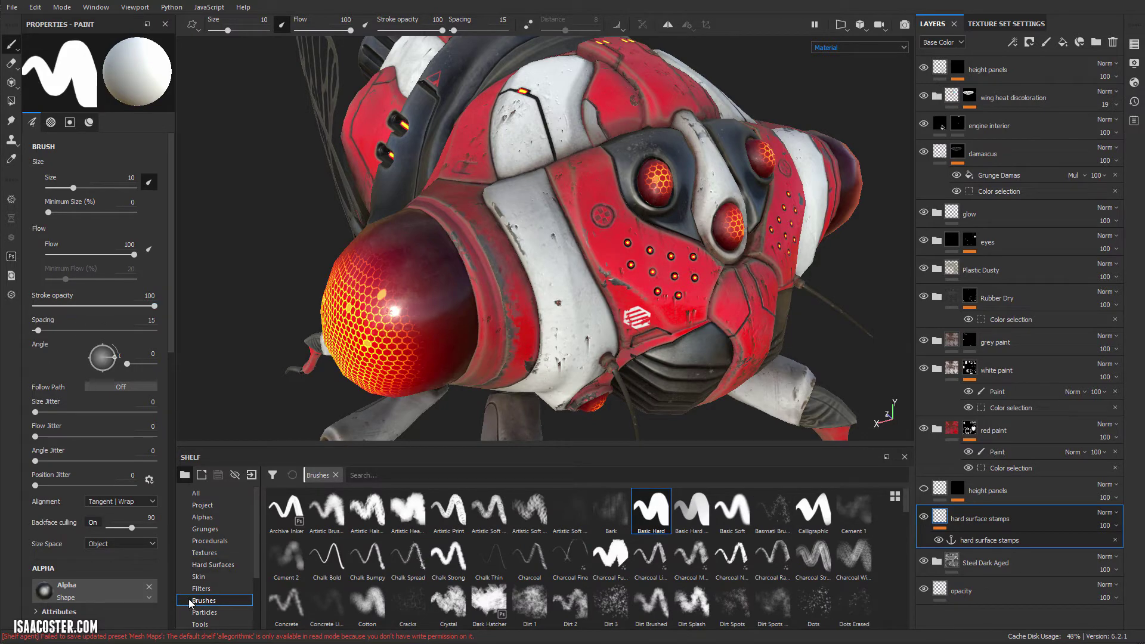
pyautogui.scroll(-3, 102, 582)
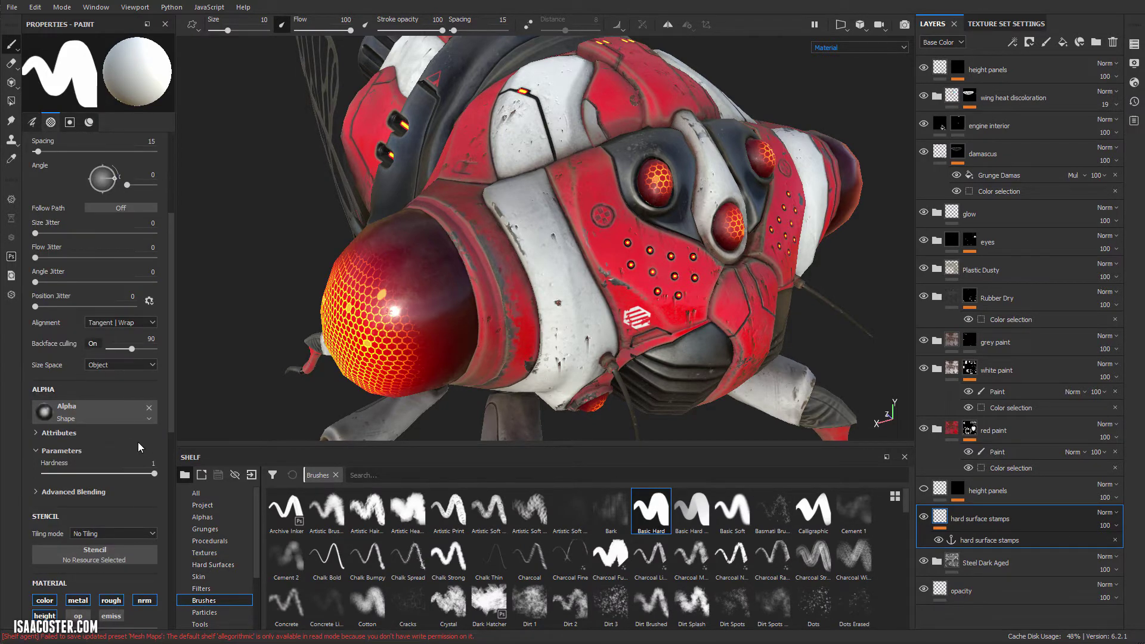
pyautogui.click(151, 409)
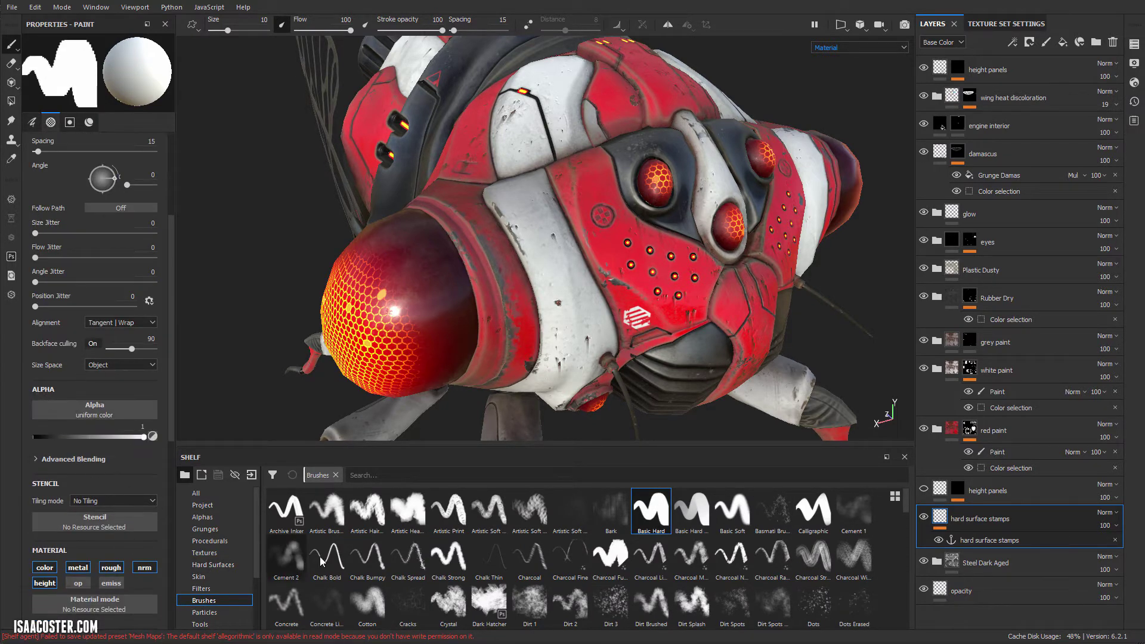
# - Restrict the brush to the normal channel and load the handle_04 hard surface stamp as its normal map
pyautogui.click(225, 567)
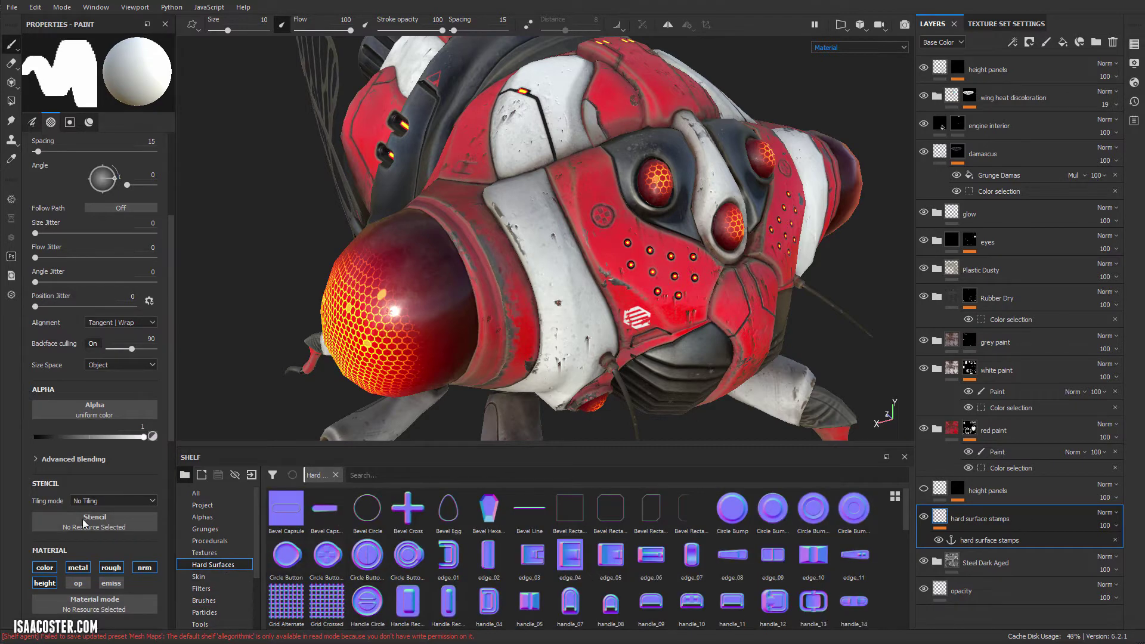
pyautogui.scroll(-2, 96, 488)
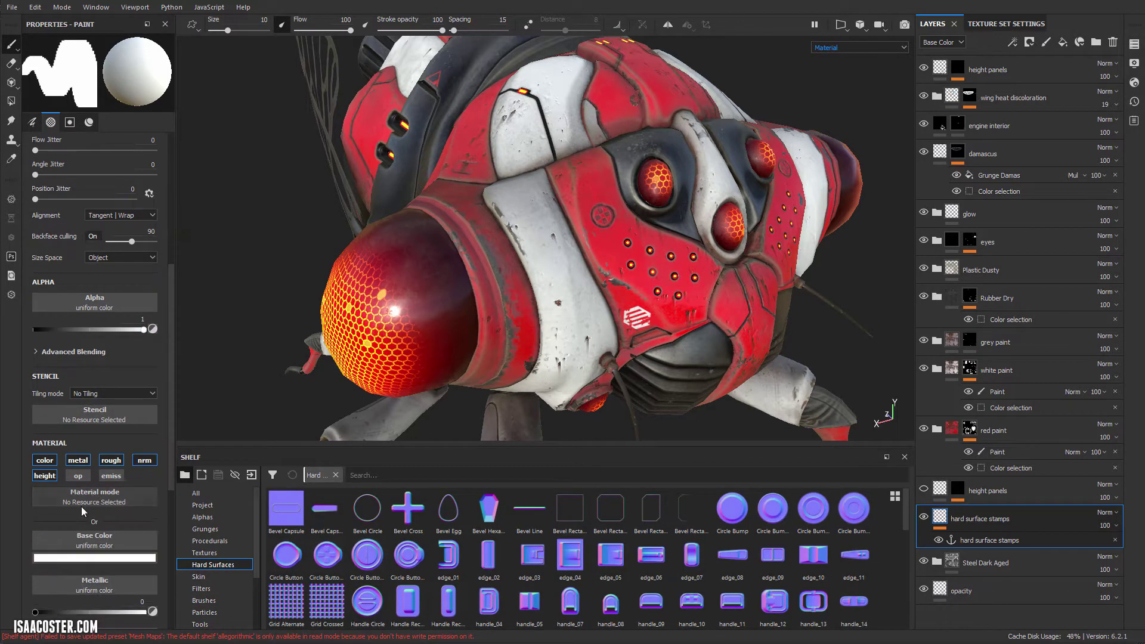
pyautogui.click(77, 461)
pyautogui.click(45, 461)
pyautogui.click(44, 476)
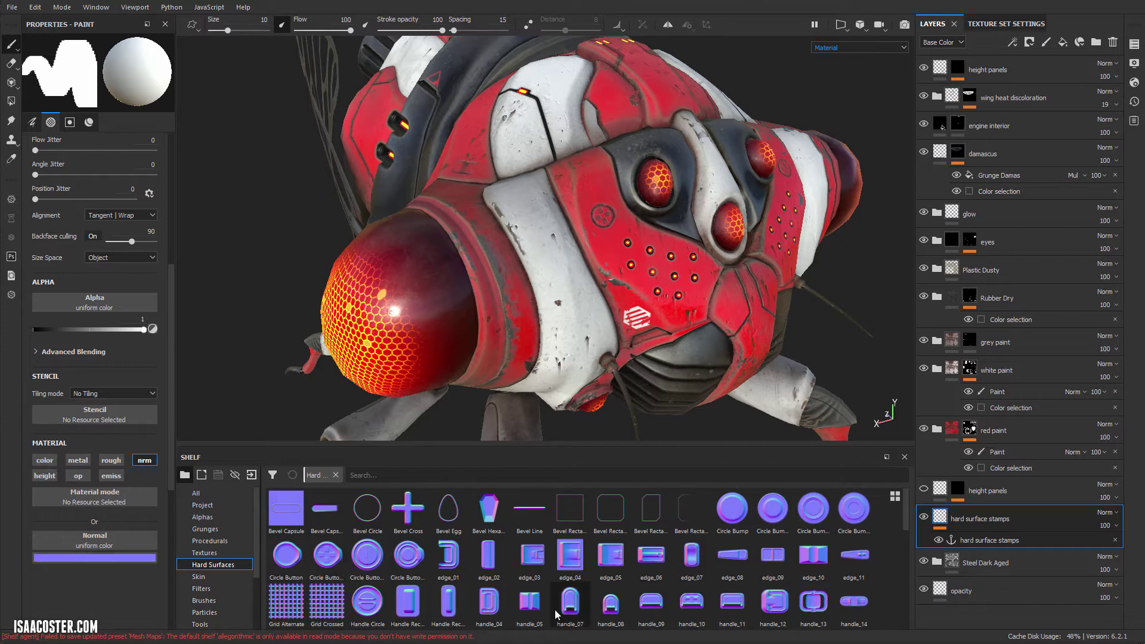
pyautogui.moveTo(489, 602); pyautogui.dragTo(115, 535)
# - Shrink the brush to size 3.48 for stamping the red panels above the cicada's face
pyautogui.keyDown('alt'); pyautogui.moveTo(507, 351); pyautogui.dragTo(445, 365); pyautogui.keyUp('alt')
pyautogui.keyDown('alt'); pyautogui.moveTo(446, 365); pyautogui.dragTo(420, 377, button='middle'); pyautogui.keyUp('alt')
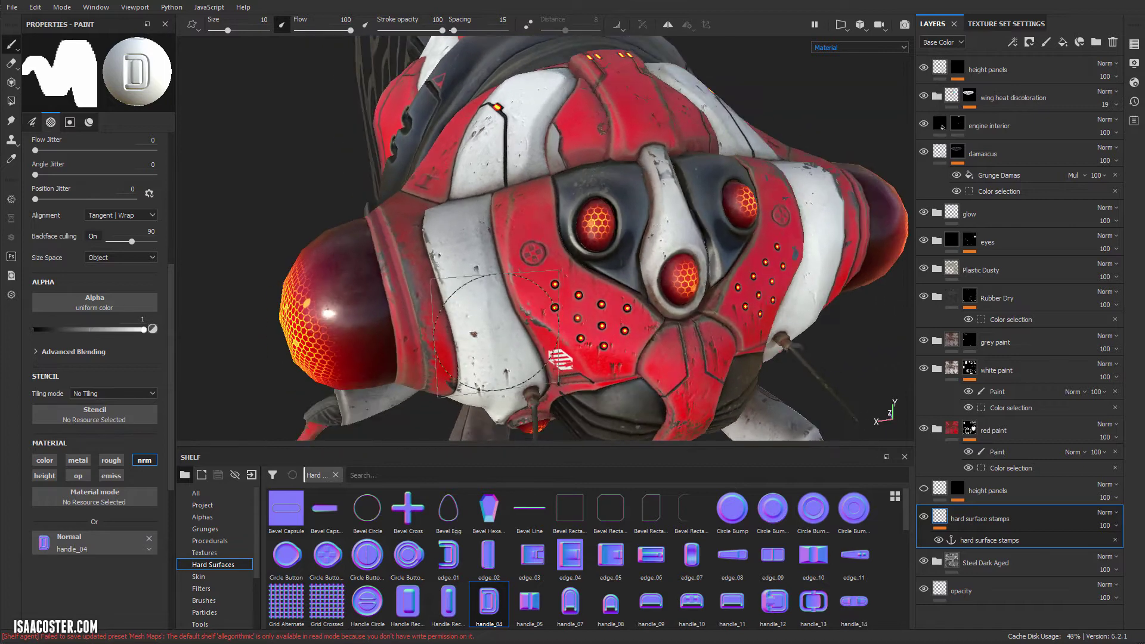
pyautogui.keyDown('alt'); pyautogui.moveTo(503, 312); pyautogui.dragTo(540, 298, button='right'); pyautogui.keyUp('alt')
pyautogui.keyDown('alt'); pyautogui.moveTo(525, 280); pyautogui.dragTo(537, 451); pyautogui.keyUp('alt')
pyautogui.moveTo(493, 332)
pyautogui.keyDown('alt'); pyautogui.mouseDown()
pyautogui.moveTo(525, 271)
pyautogui.moveTo(639, 286)
pyautogui.mouseUp(); pyautogui.keyUp('alt')
pyautogui.keyDown('ctrl'); pyautogui.moveTo(568, 289); pyautogui.dragTo(509, 290, button='right'); pyautogui.keyUp('ctrl')
pyautogui.keyDown('alt'); pyautogui.moveTo(576, 282); pyautogui.dragTo(568, 285); pyautogui.keyUp('alt')
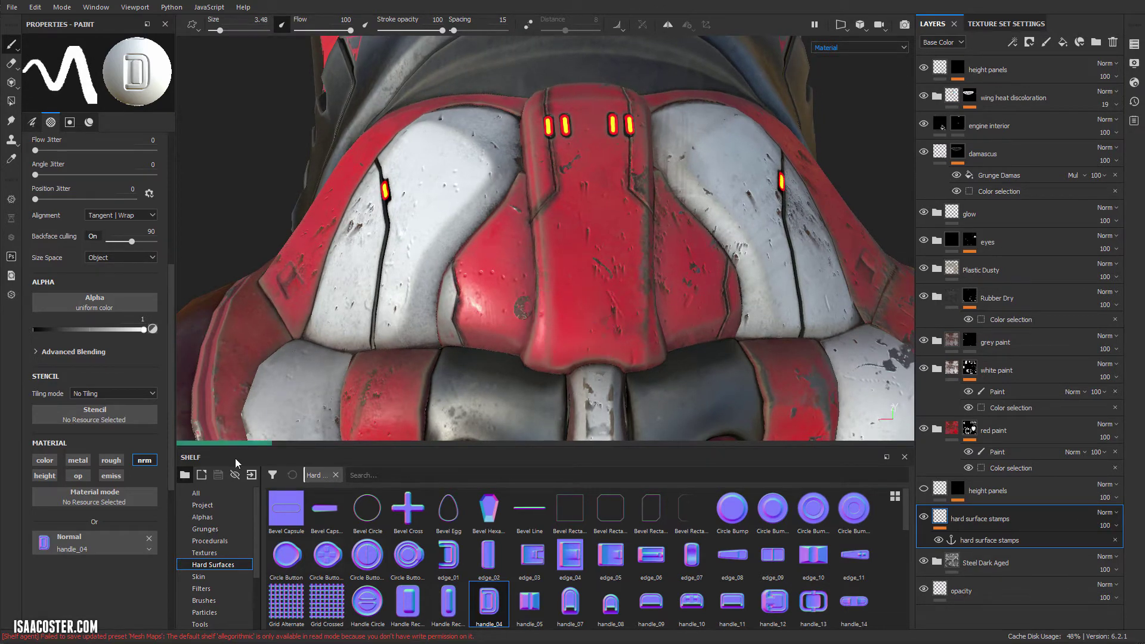
# - Stamp handle_04 once on the red panel beside the central red ridge and inspect it up close
pyautogui.click(499, 277)
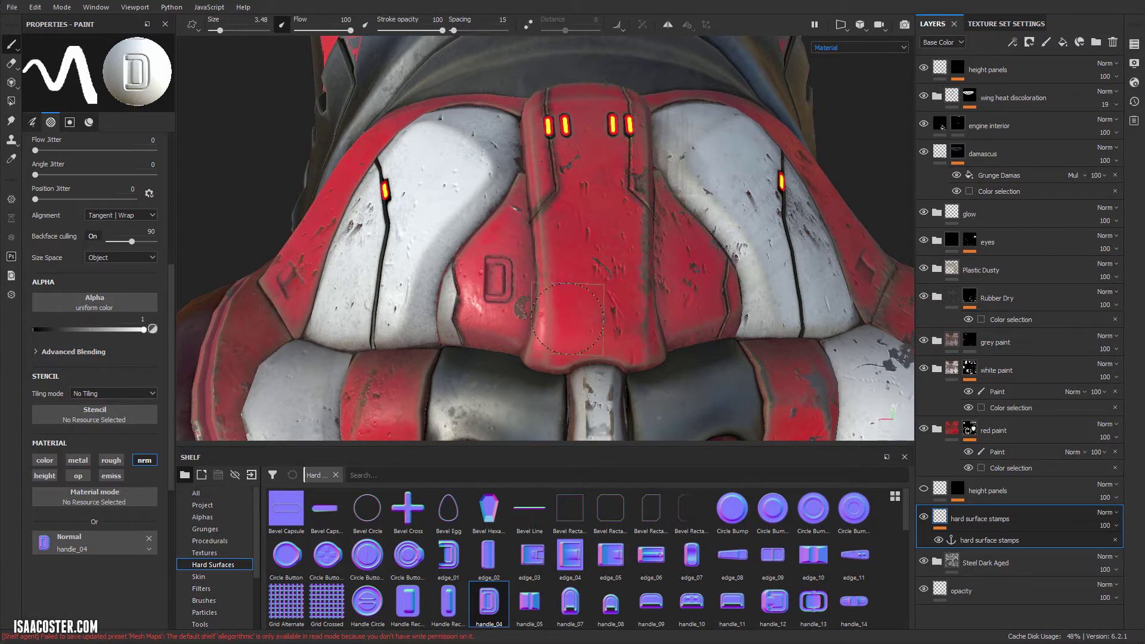
pyautogui.moveTo(562, 327)
pyautogui.keyDown('alt'); pyautogui.mouseDown()
pyautogui.moveTo(633, 300)
pyautogui.moveTo(636, 329)
pyautogui.moveTo(595, 272)
pyautogui.moveTo(604, 284)
pyautogui.moveTo(567, 262)
pyautogui.moveTo(573, 242)
pyautogui.mouseUp(); pyautogui.keyUp('alt')
pyautogui.keyDown('alt'); pyautogui.moveTo(674, 238); pyautogui.dragTo(701, 263); pyautogui.keyUp('alt')
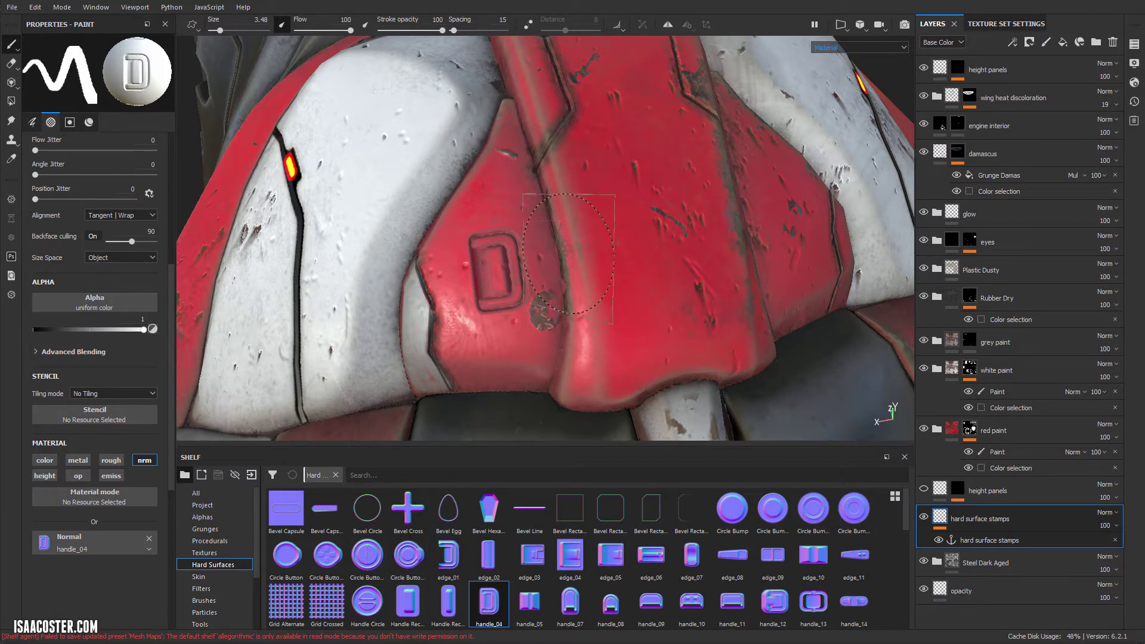
pyautogui.moveTo(612, 240)
pyautogui.keyDown('alt'); pyautogui.mouseDown()
pyautogui.moveTo(627, 223)
pyautogui.moveTo(589, 209)
pyautogui.mouseUp(); pyautogui.keyUp('alt')
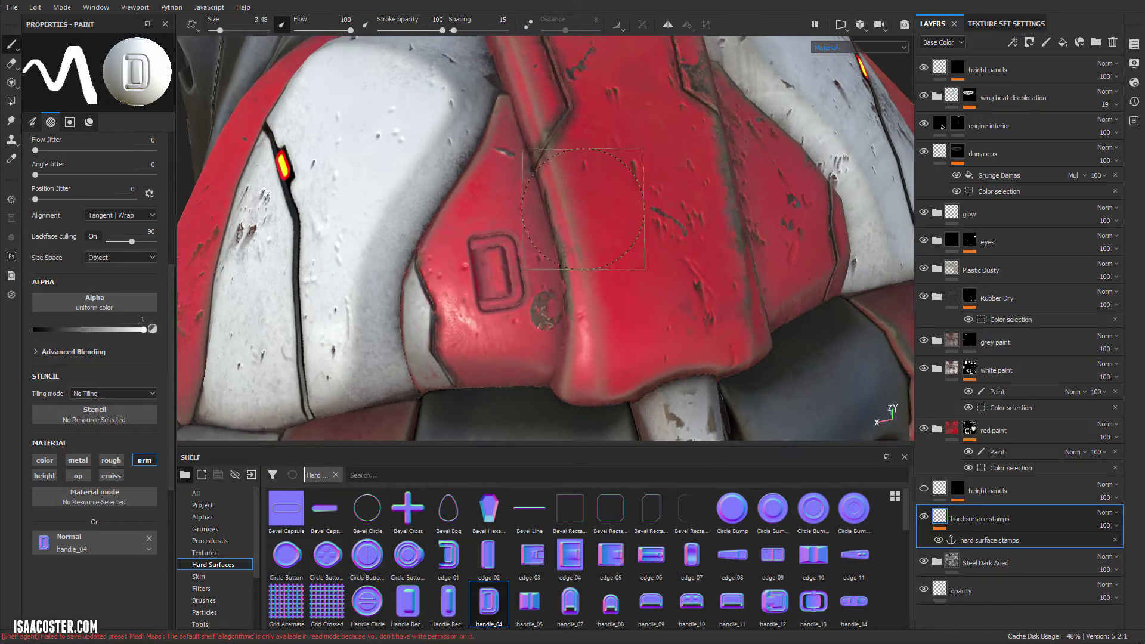
# - Turn on symmetry, try a mirrored handle_04 stamp on the red panels flanking the central ridge, and undo the stamp
pyautogui.click(668, 25)
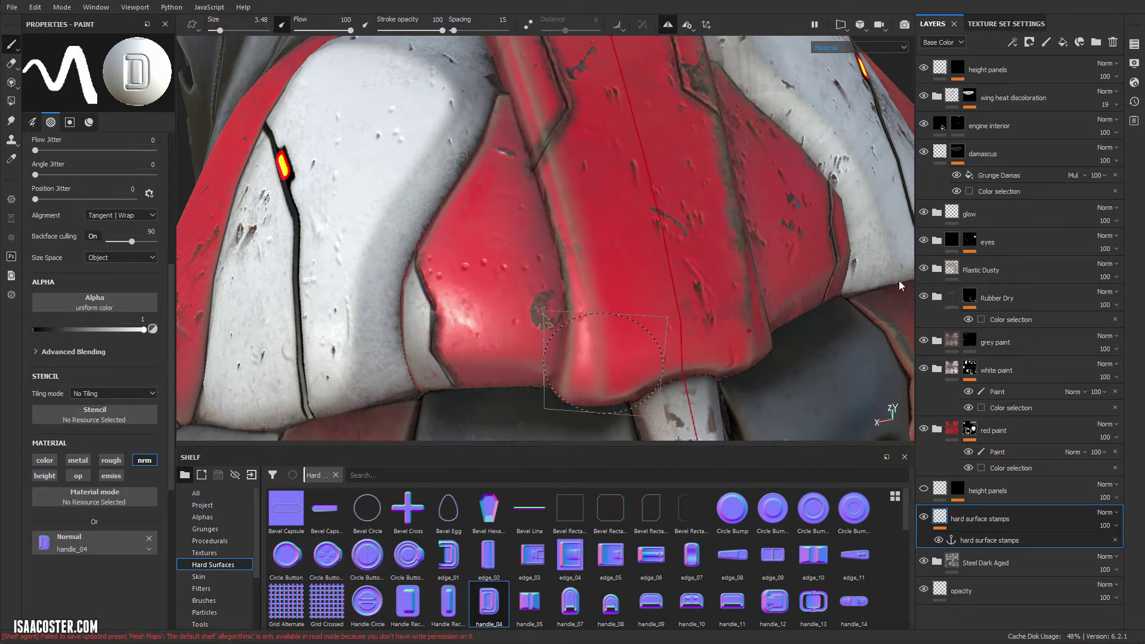
pyautogui.click(486, 265)
pyautogui.keyDown('alt'); pyautogui.moveTo(685, 317); pyautogui.dragTo(270, 255, button='right'); pyautogui.keyUp('alt')
pyautogui.keyDown('alt'); pyautogui.moveTo(271, 255); pyautogui.dragTo(465, 298); pyautogui.keyUp('alt')
pyautogui.moveTo(700, 335)
pyautogui.keyDown('alt'); pyautogui.mouseDown()
pyautogui.moveTo(718, 282)
pyautogui.moveTo(538, 189)
pyautogui.moveTo(604, 195)
pyautogui.mouseUp(); pyautogui.keyUp('alt')
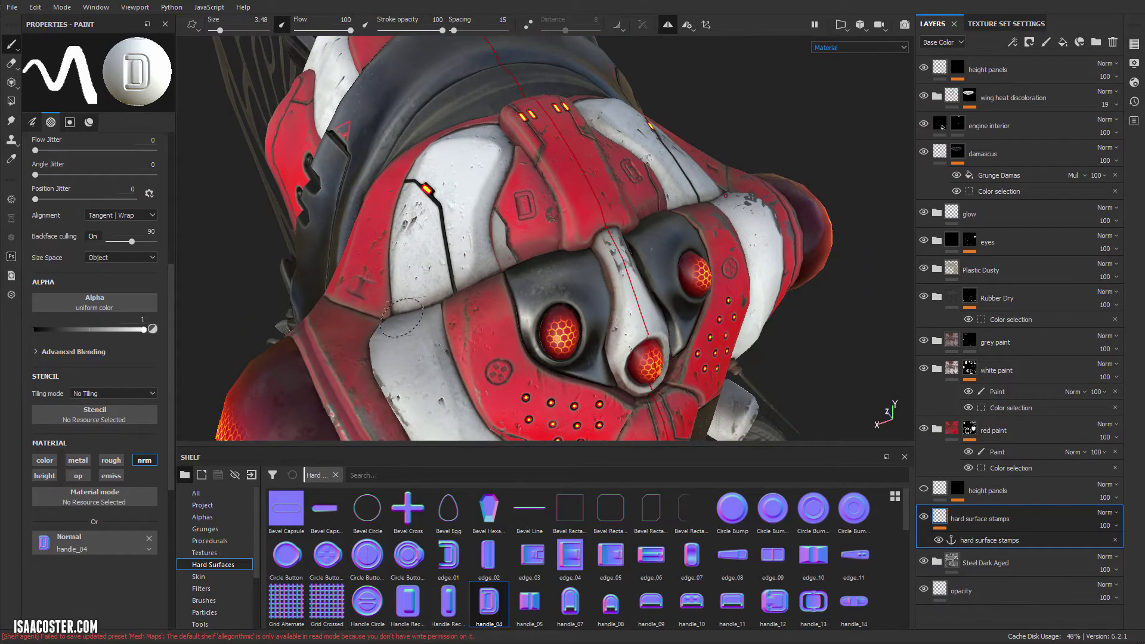
pyautogui.keyDown('alt'); pyautogui.moveTo(492, 381); pyautogui.dragTo(580, 281); pyautogui.keyUp('alt')
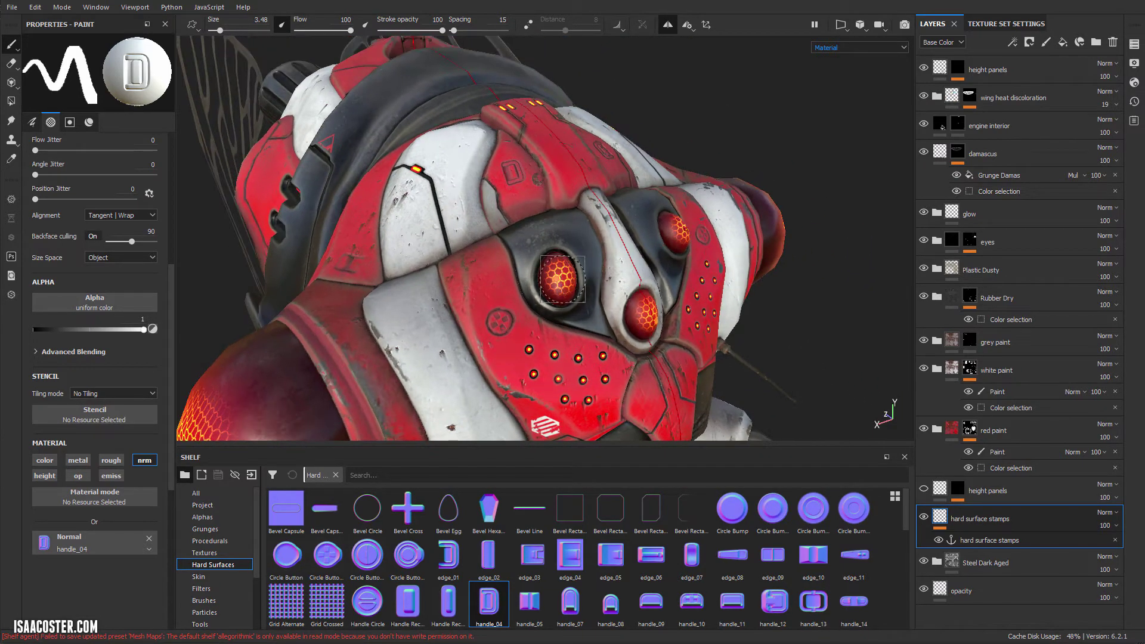
pyautogui.moveTo(617, 211)
pyautogui.keyDown('alt'); pyautogui.mouseDown()
pyautogui.moveTo(540, 296)
pyautogui.moveTo(525, 279)
pyautogui.mouseUp(); pyautogui.keyUp('alt')
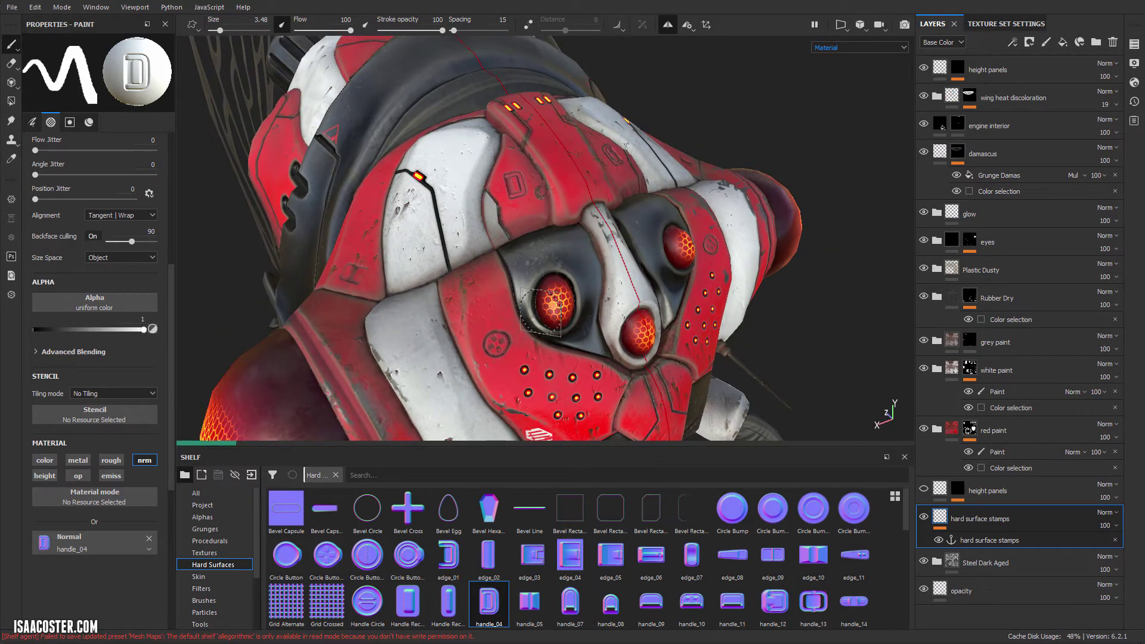
pyautogui.keyDown('alt'); pyautogui.moveTo(537, 325); pyautogui.dragTo(546, 304); pyautogui.keyUp('alt')
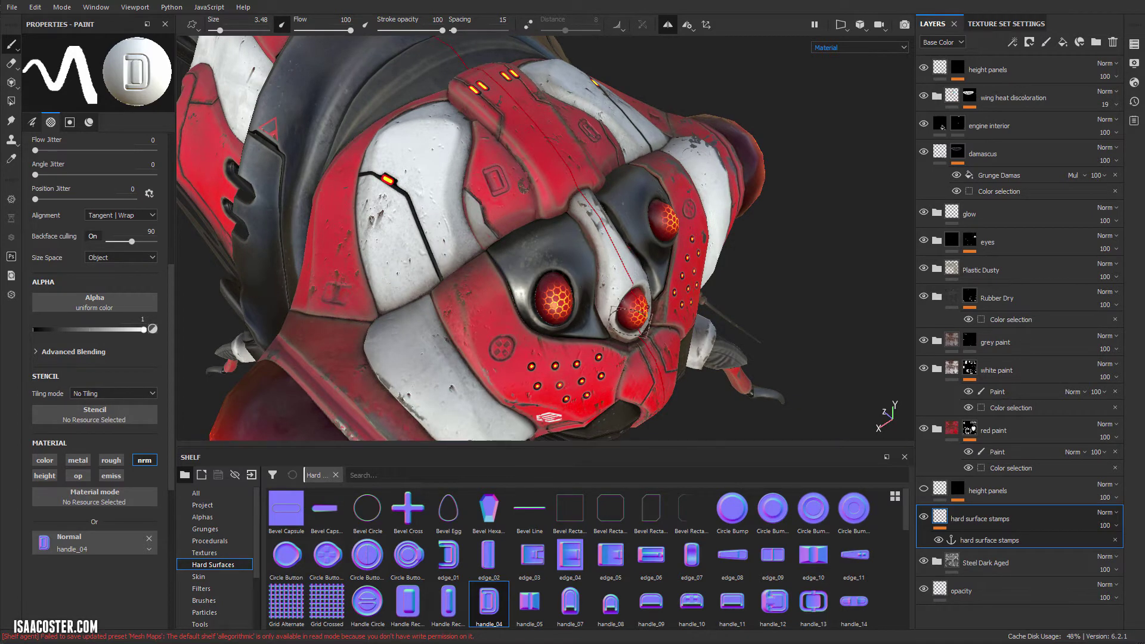
pyautogui.hotkey('ctrl', 'z')
pyautogui.keyDown('alt'); pyautogui.moveTo(603, 239); pyautogui.dragTo(641, 209); pyautogui.keyUp('alt')
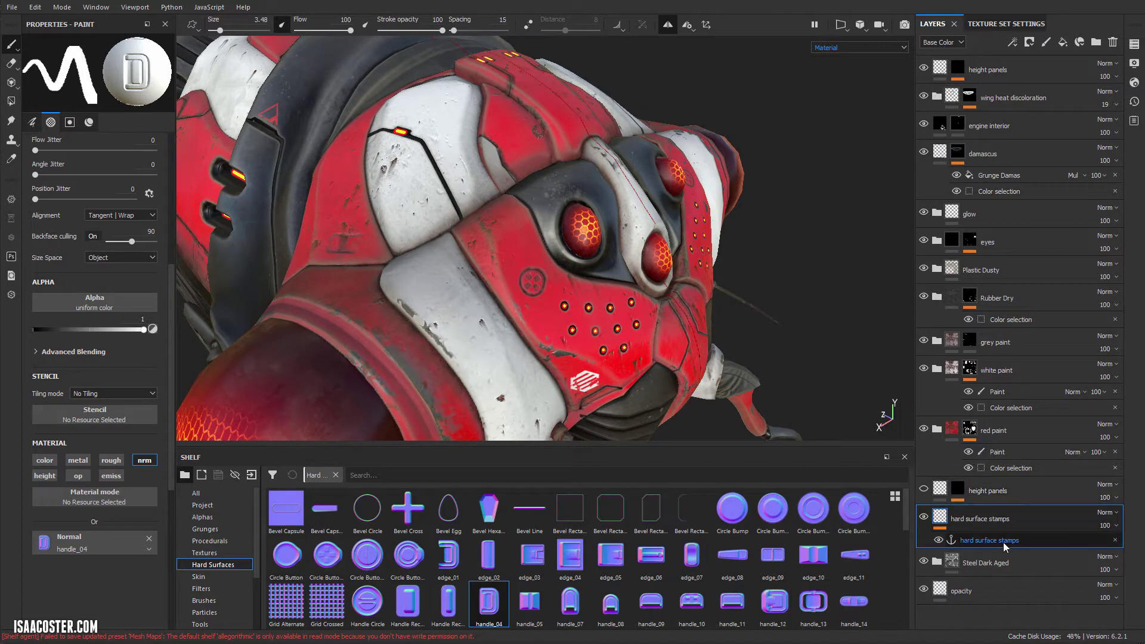
# - Expand the red paint folder and compare the surface with its Rust Occlusion and Rust Stain layers each hidden and shown
pyautogui.click(1025, 436)
pyautogui.press('2')
pyautogui.click(938, 429)
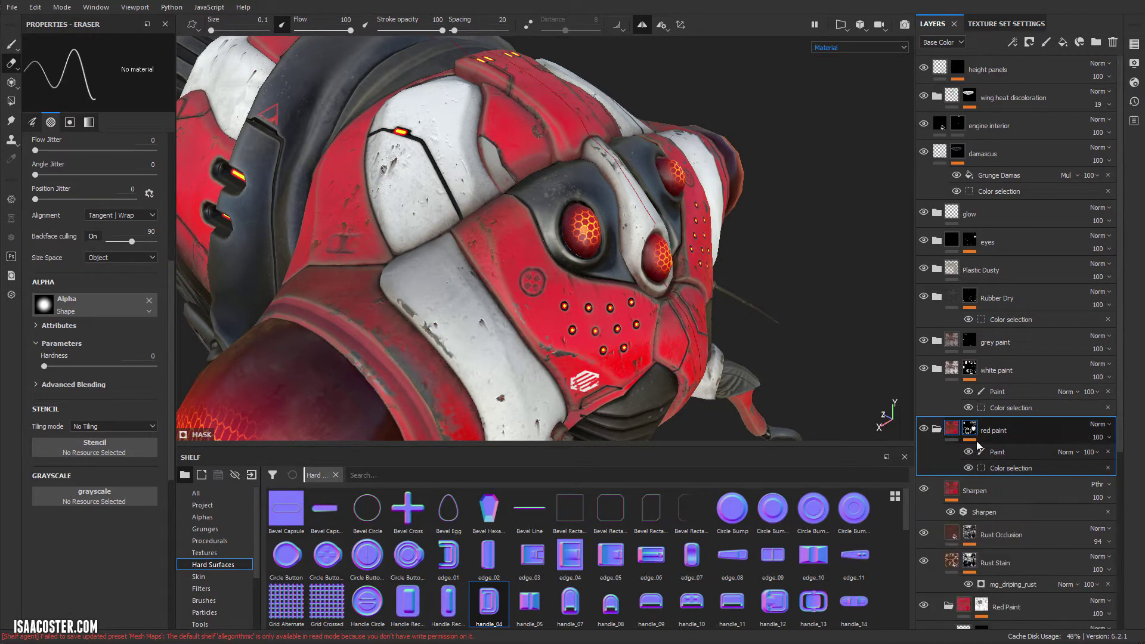
pyautogui.scroll(-2, 1006, 449)
pyautogui.scroll(5, 594, 306)
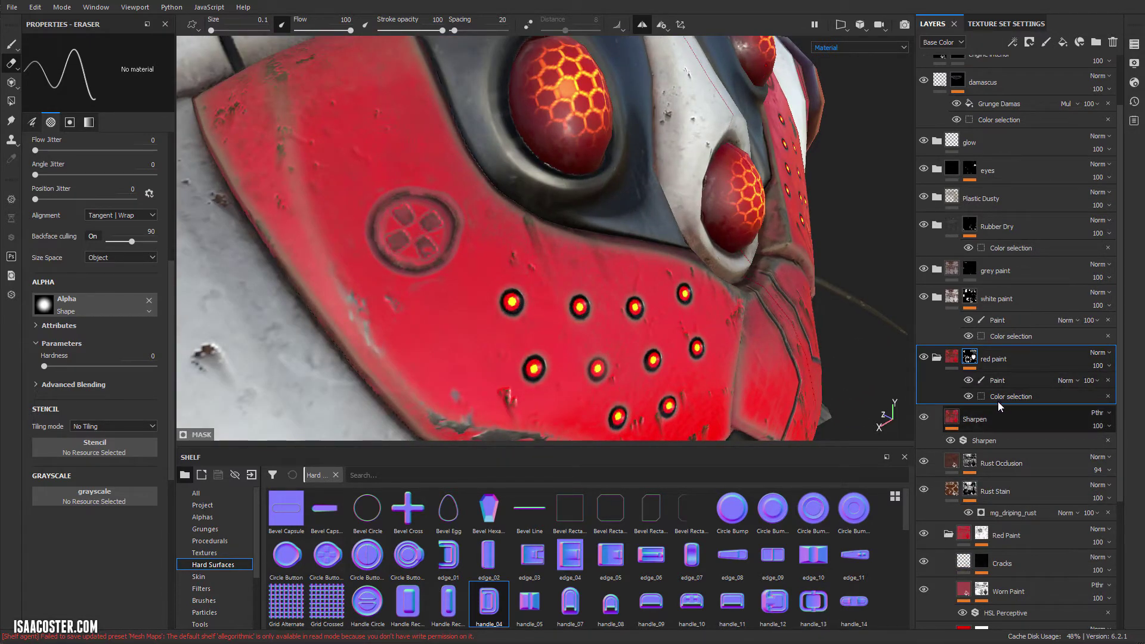
pyautogui.click(924, 463)
pyautogui.click(924, 462)
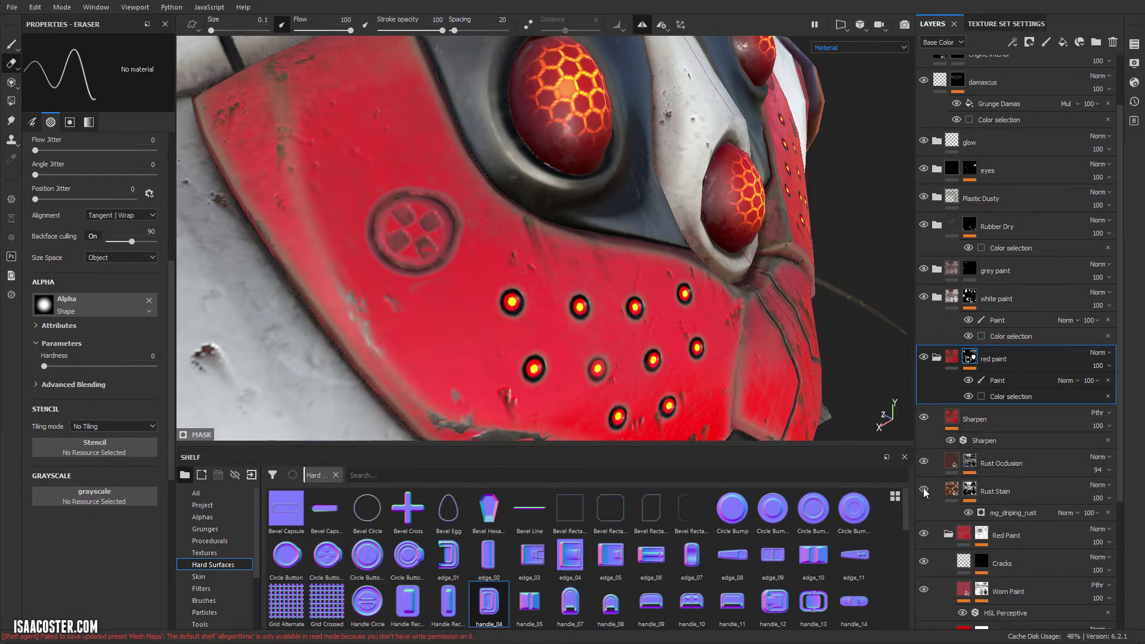
pyautogui.click(924, 490)
pyautogui.click(924, 490)
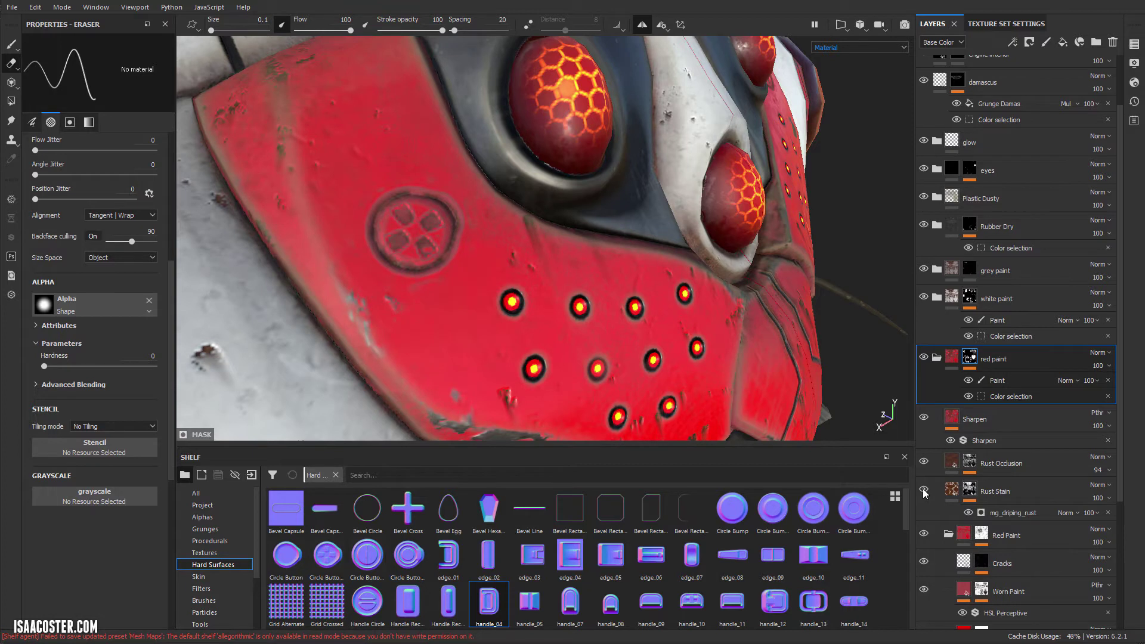
# - Open the Mask Builder - Legacy generator on the Rust Occlusion mask and review its parameters and image inputs
pyautogui.click(971, 468)
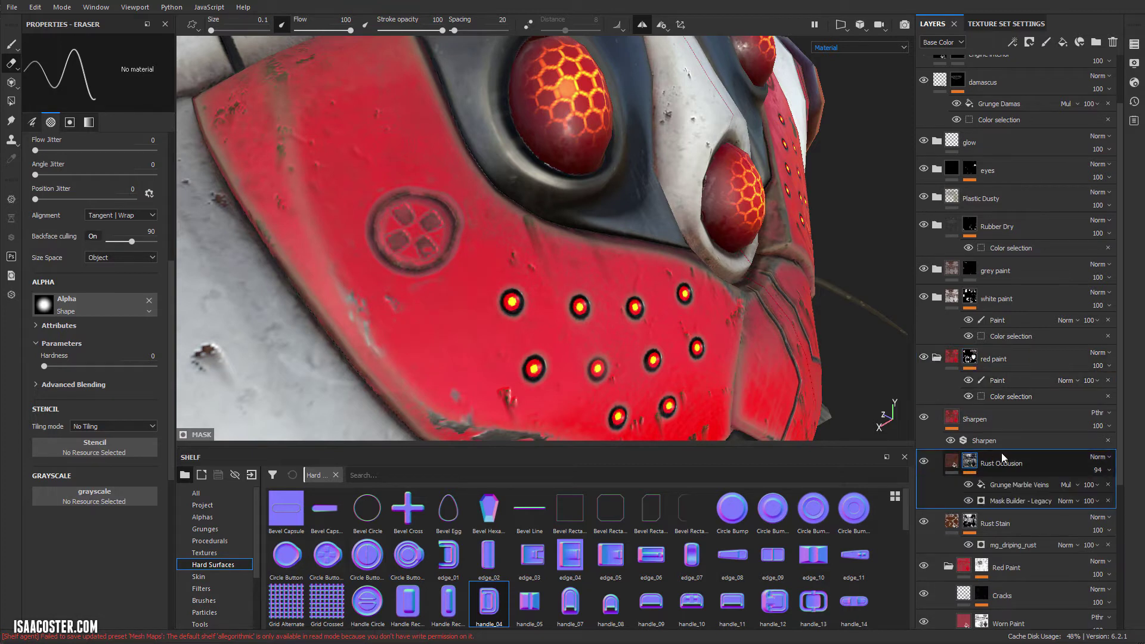
pyautogui.click(1025, 504)
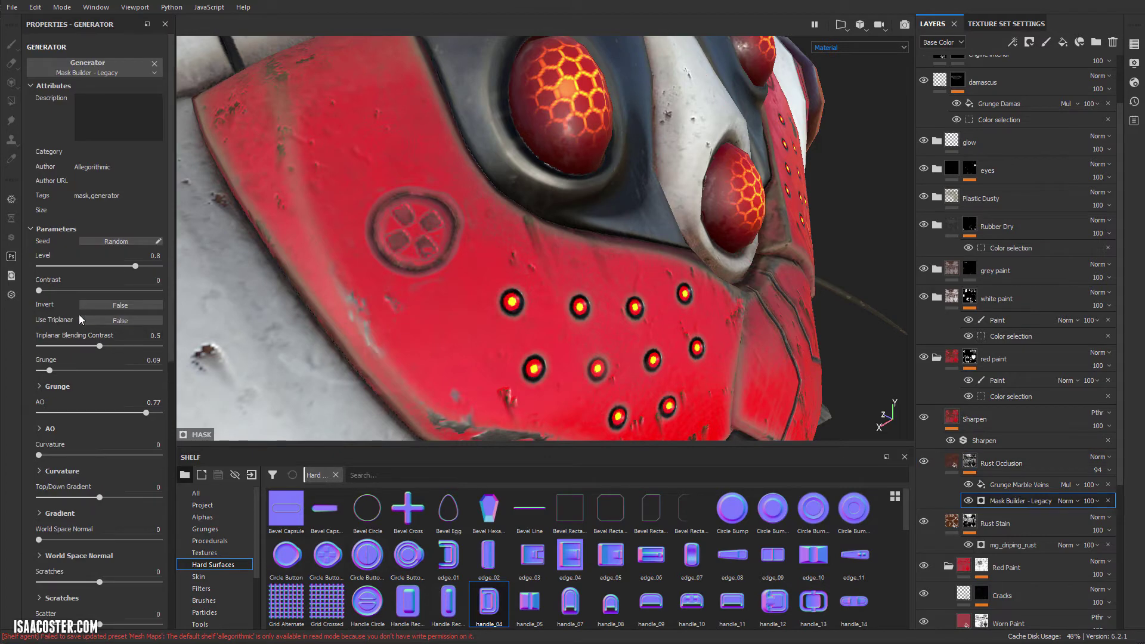
pyautogui.scroll(-12, 50, 306)
pyautogui.scroll(5, 36, 525)
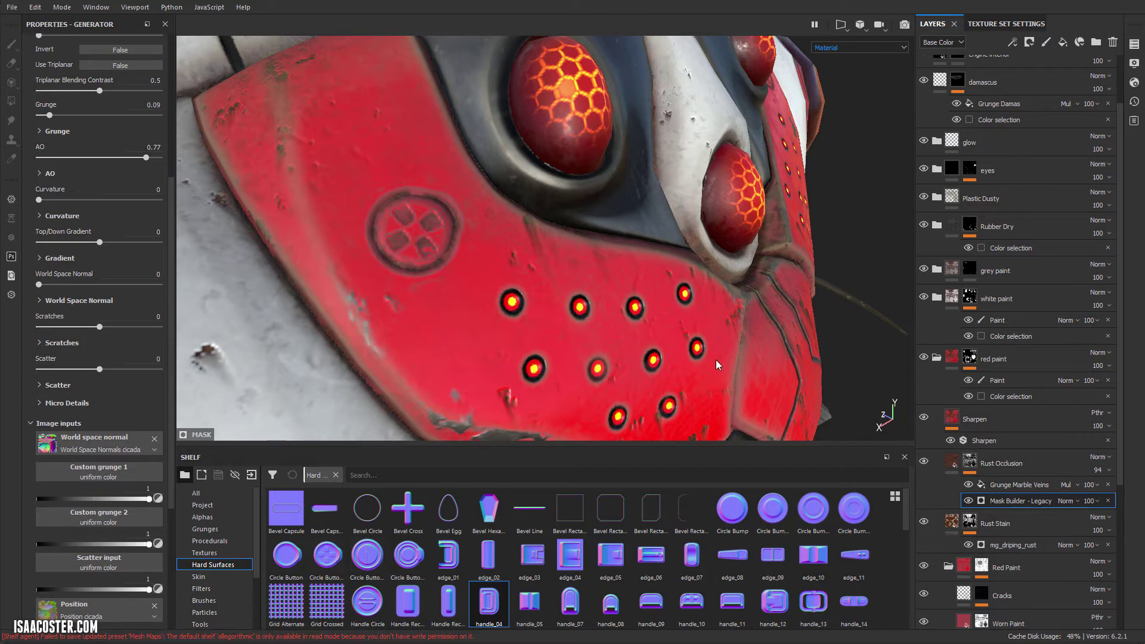
pyautogui.scroll(-3, 117, 525)
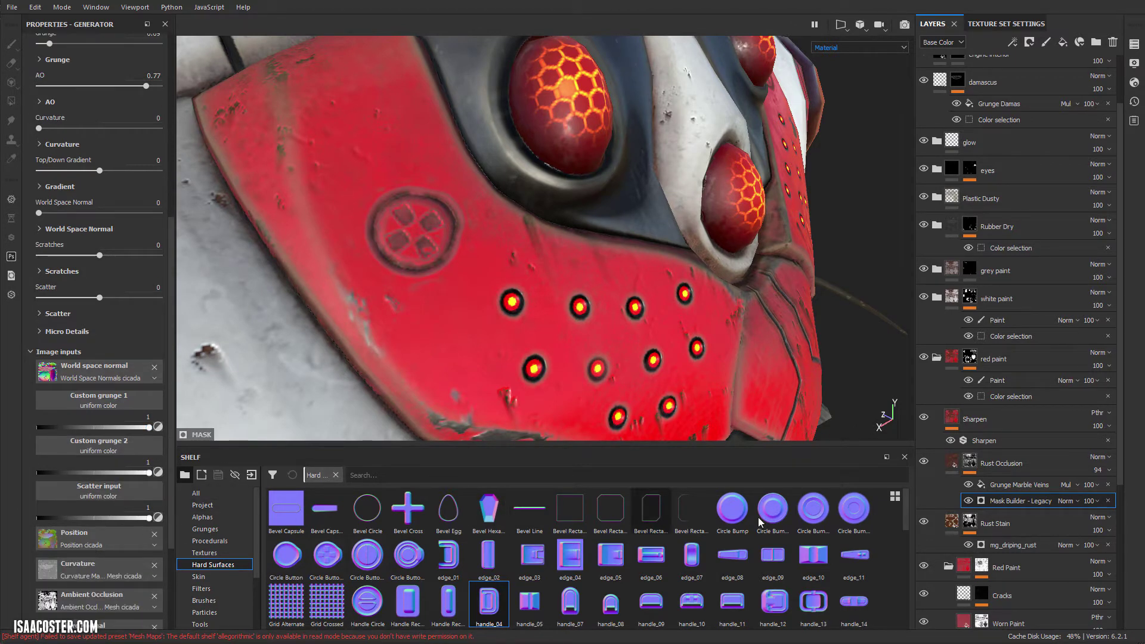
# - Select the hard surface stamps layer, check its effect options including Add anchor point, and view its anchor point's references
pyautogui.keyDown('alt'); pyautogui.moveTo(767, 403); pyautogui.dragTo(720, 371); pyautogui.keyUp('alt')
pyautogui.scroll(-3, 1030, 535)
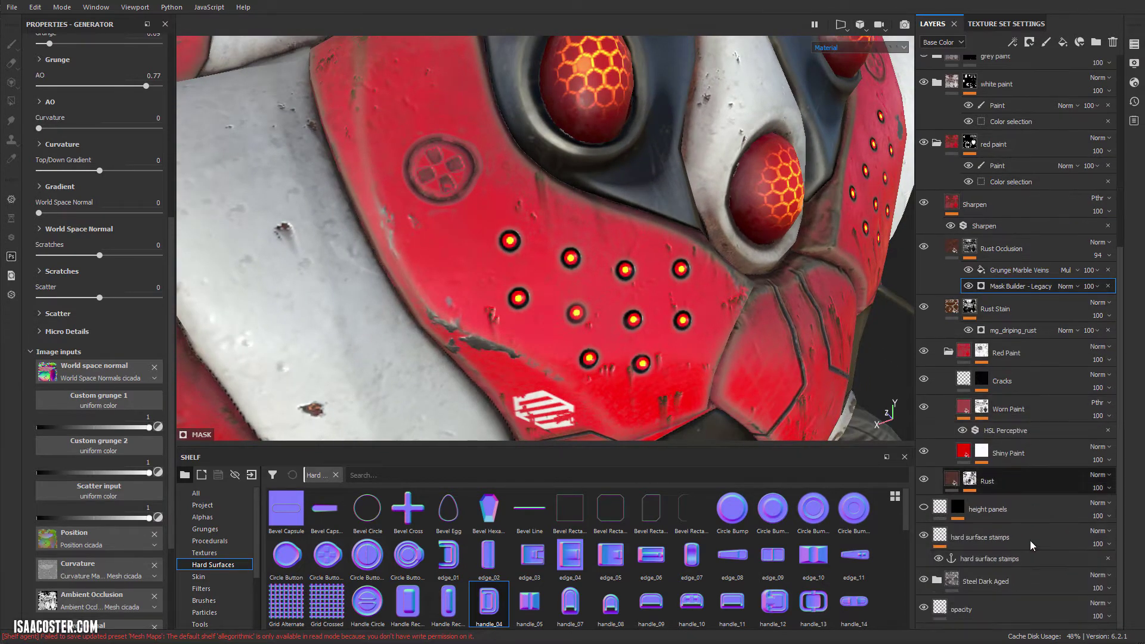
pyautogui.click(980, 543)
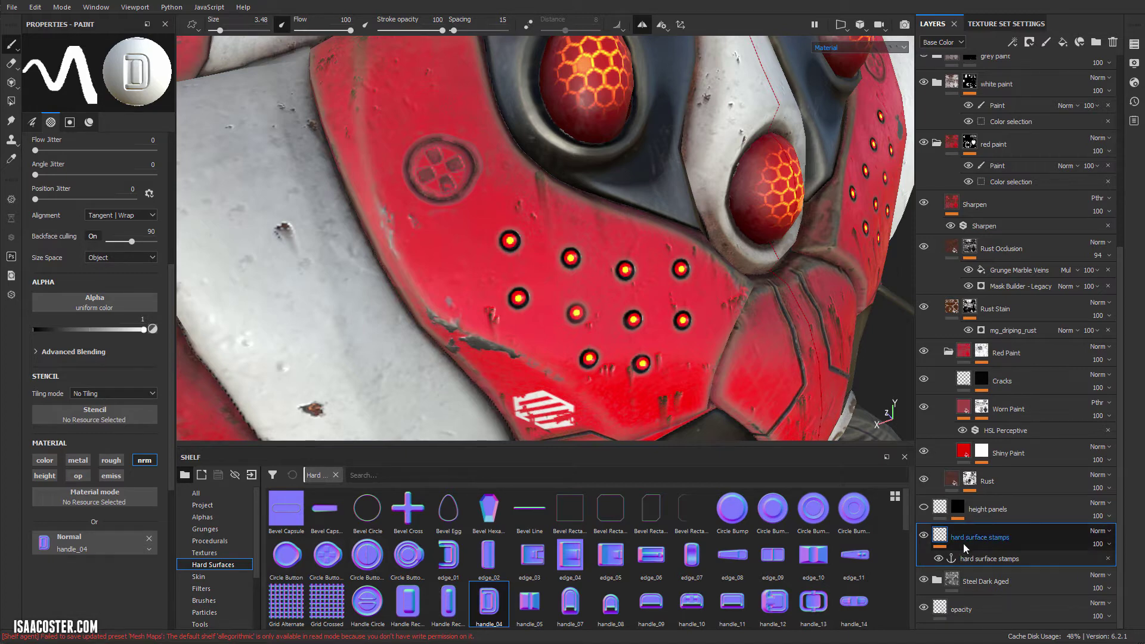
pyautogui.click(1000, 559)
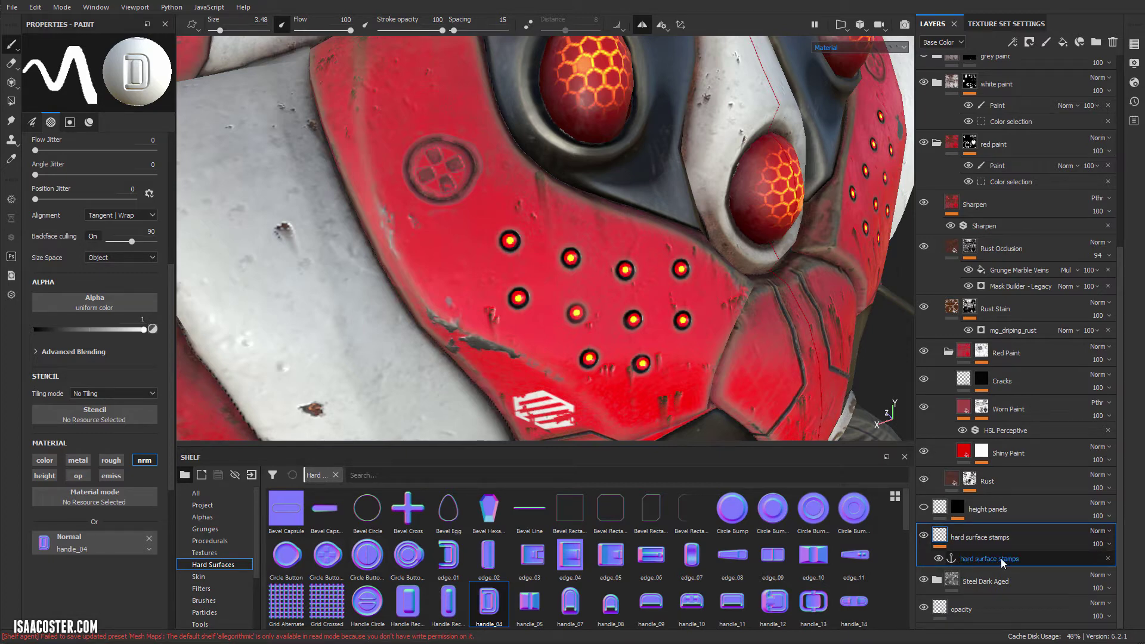
pyautogui.rightClick(938, 534)
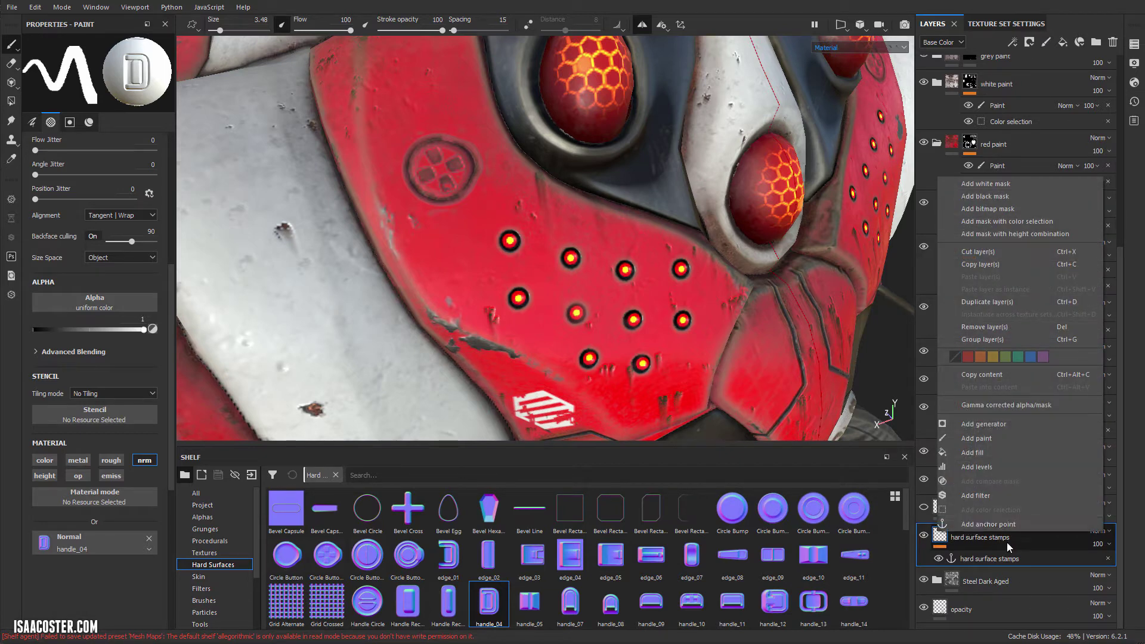
pyautogui.click(996, 557)
pyautogui.click(997, 557)
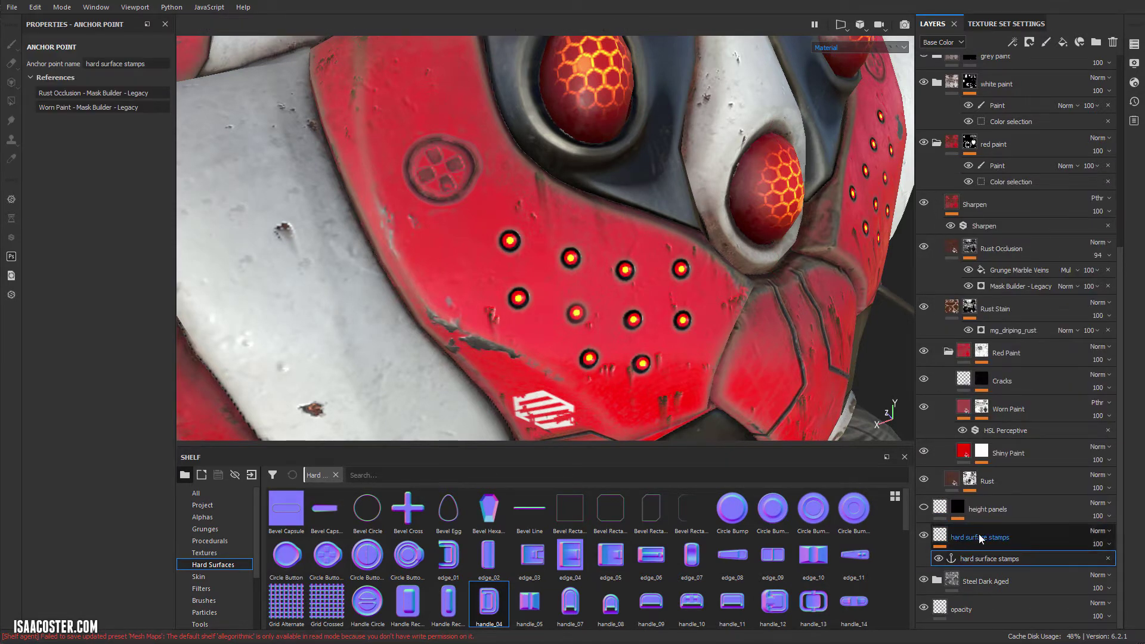
pyautogui.click(984, 558)
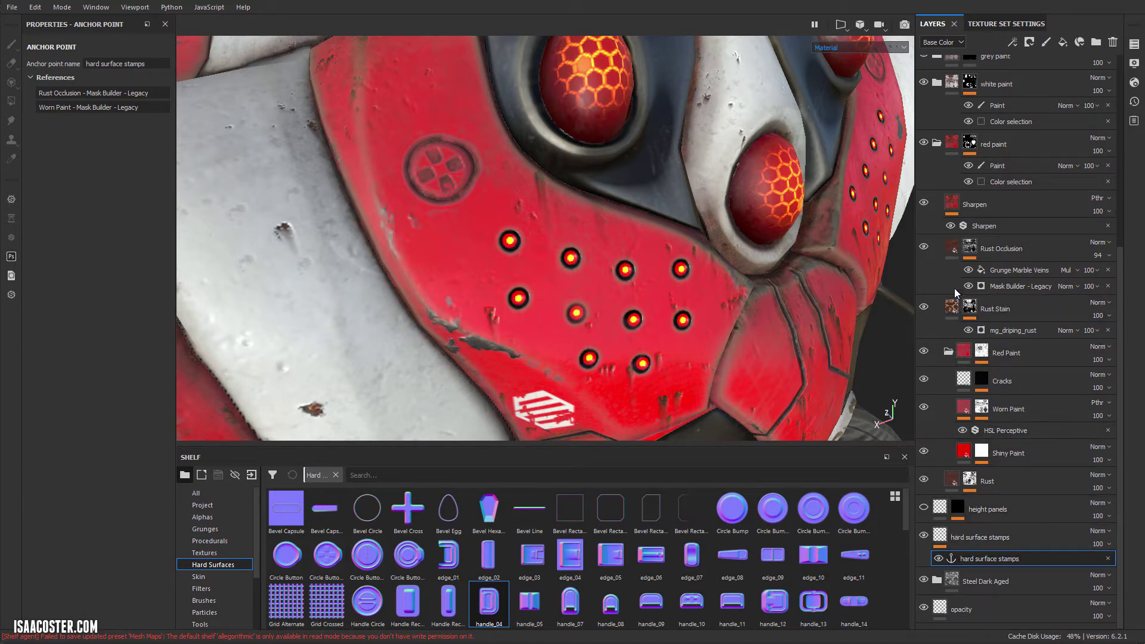
# - Reopen Rust Occlusion's Mask Builder generator and examine which anchor point its Micro Normal input references
pyautogui.click(1002, 286)
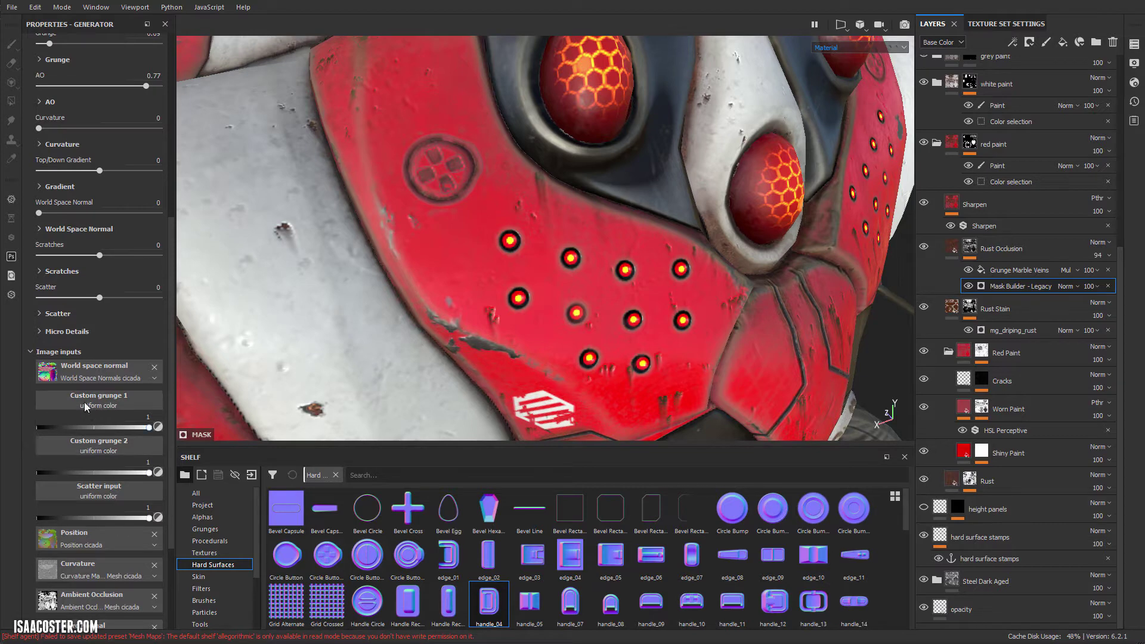
pyautogui.scroll(-3, 83, 389)
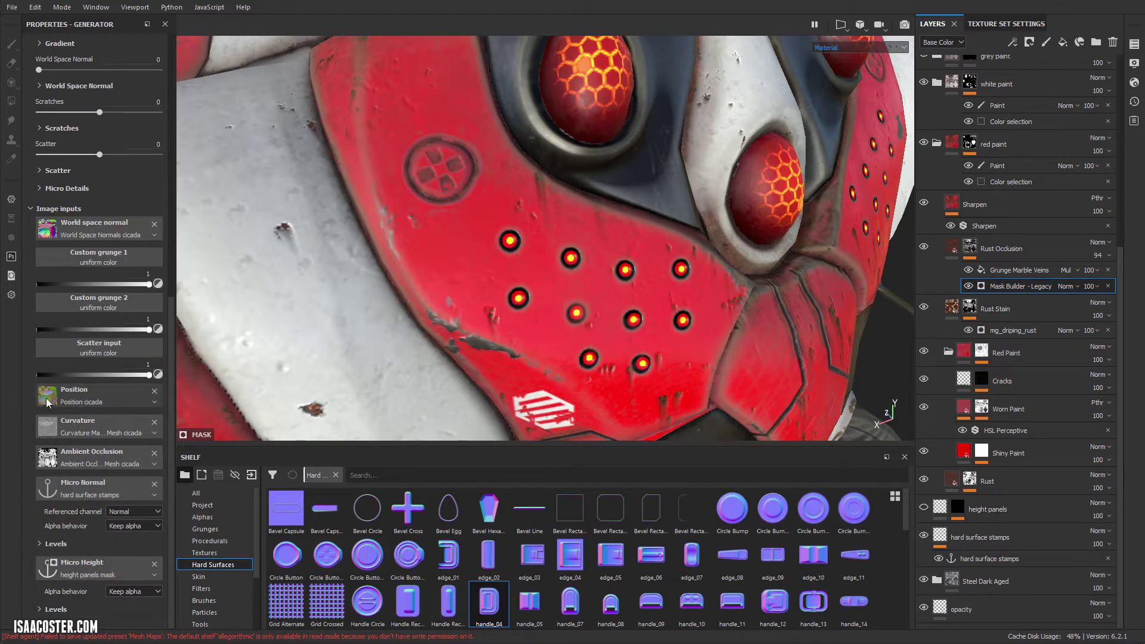
pyautogui.scroll(7, 59, 340)
pyautogui.scroll(3, 70, 304)
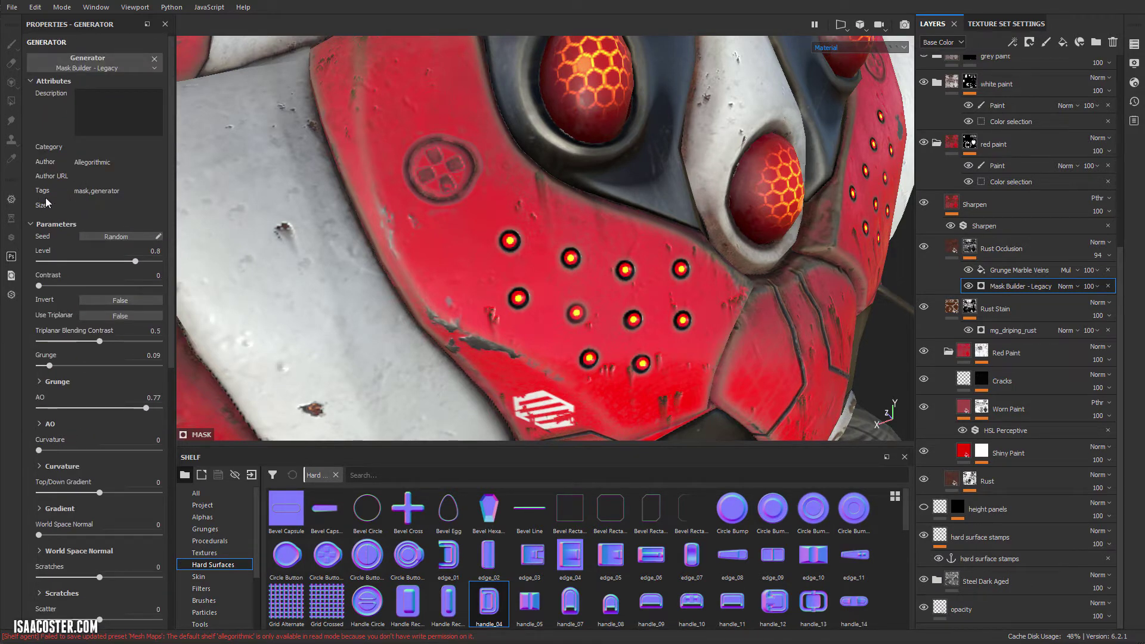
pyautogui.scroll(1, 95, 225)
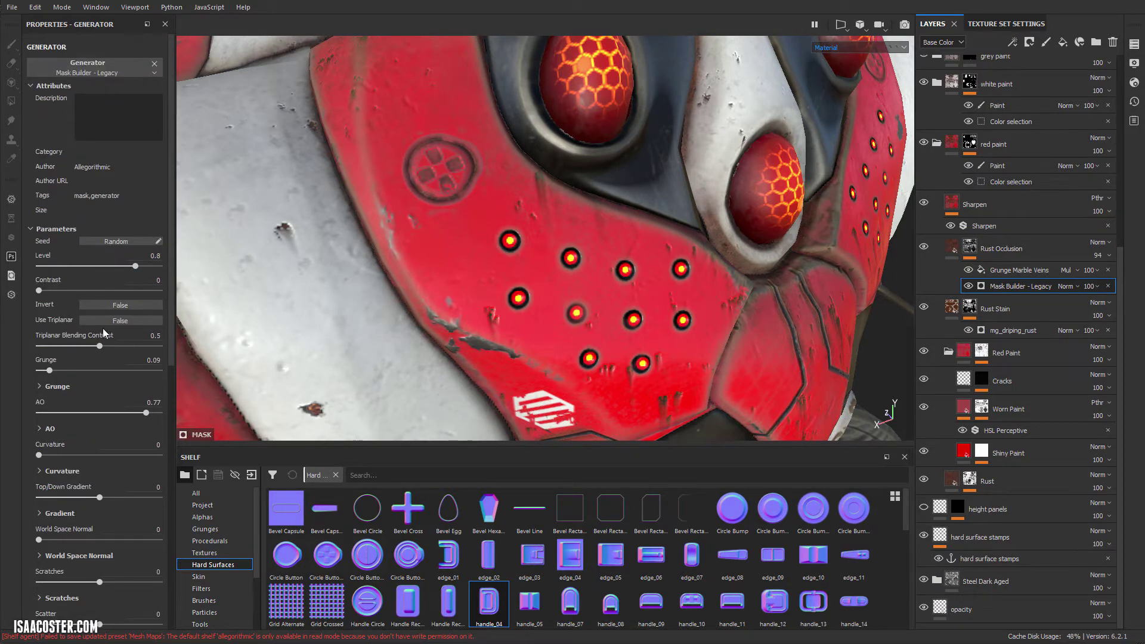
pyautogui.scroll(-10, 91, 406)
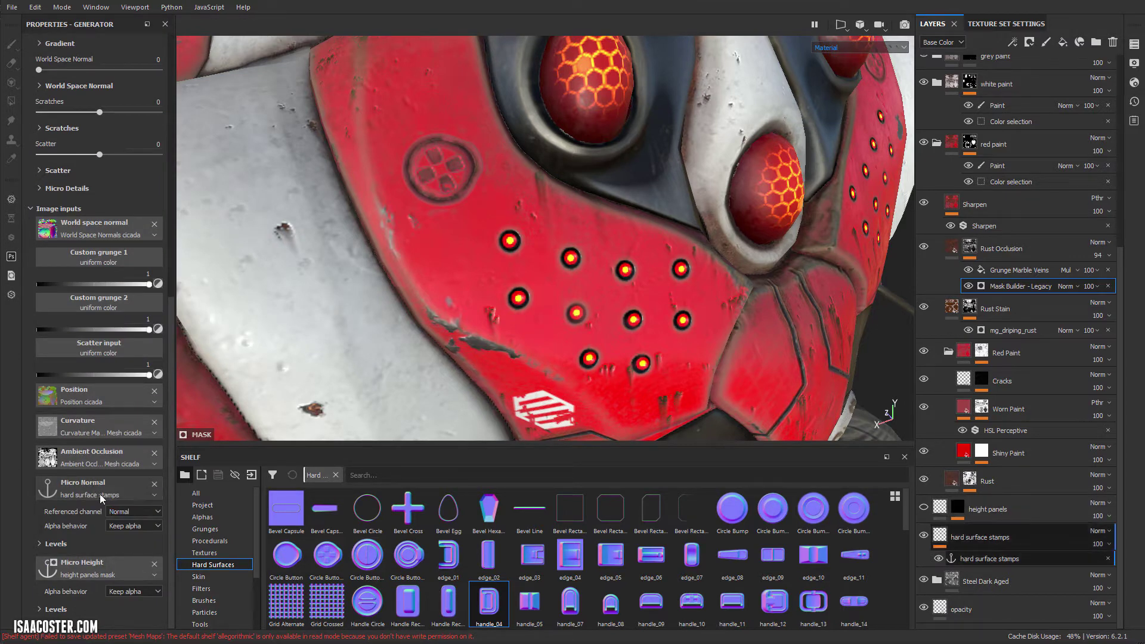
# - Clear the Micro Normal input of Rust Occlusion's Mask Builder and assign the hard surface stamps anchor point to it
pyautogui.click(154, 483)
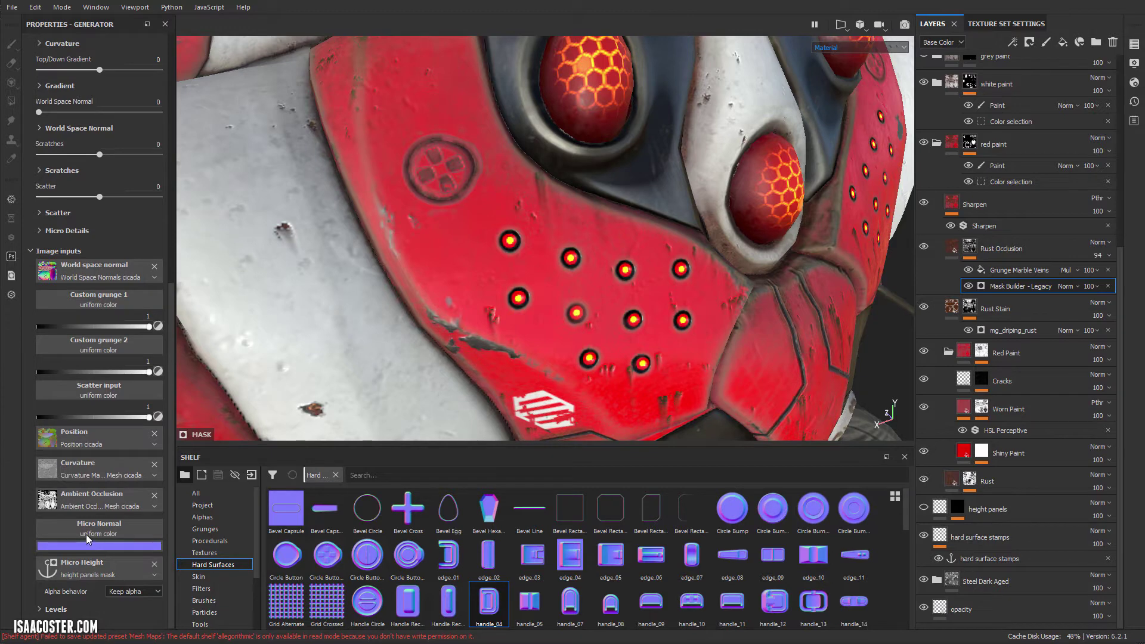
pyautogui.click(117, 532)
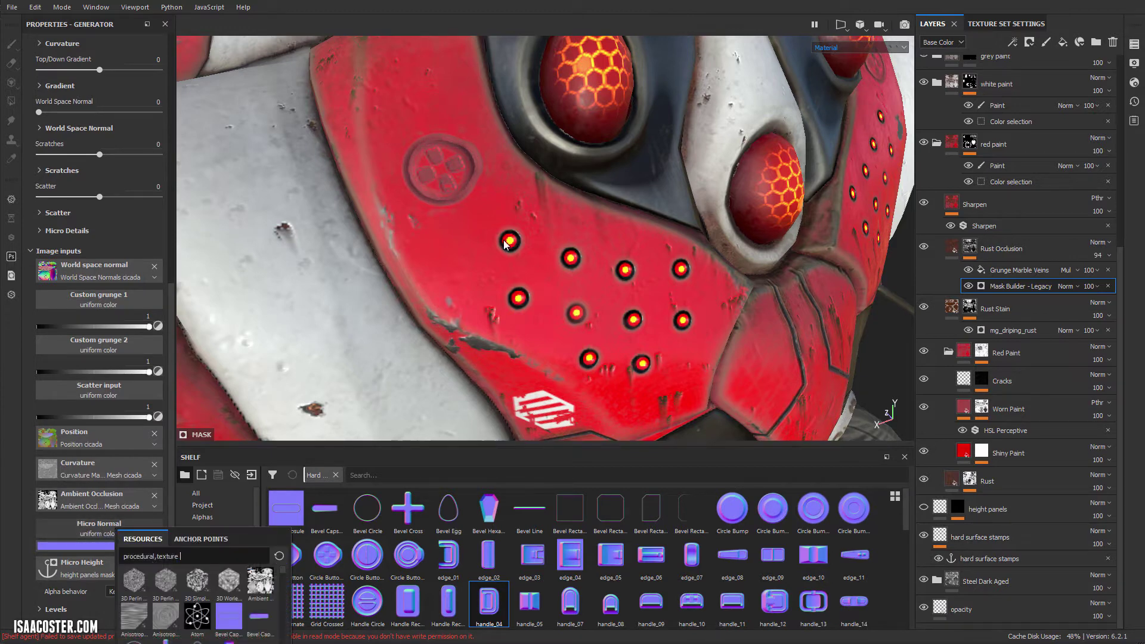
pyautogui.click(194, 540)
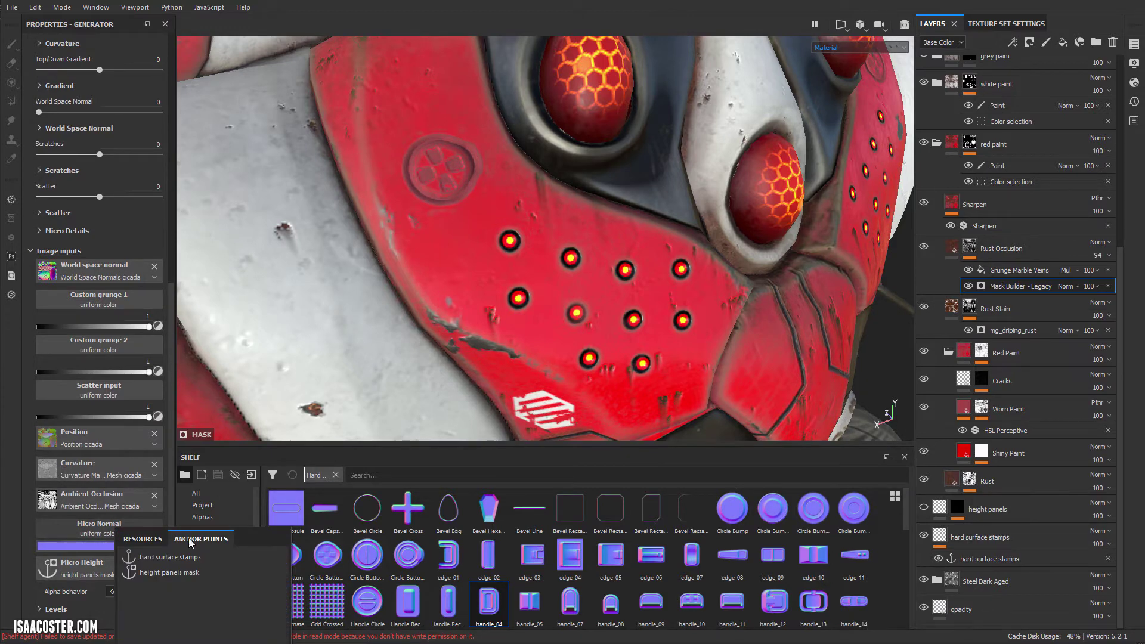
pyautogui.click(178, 557)
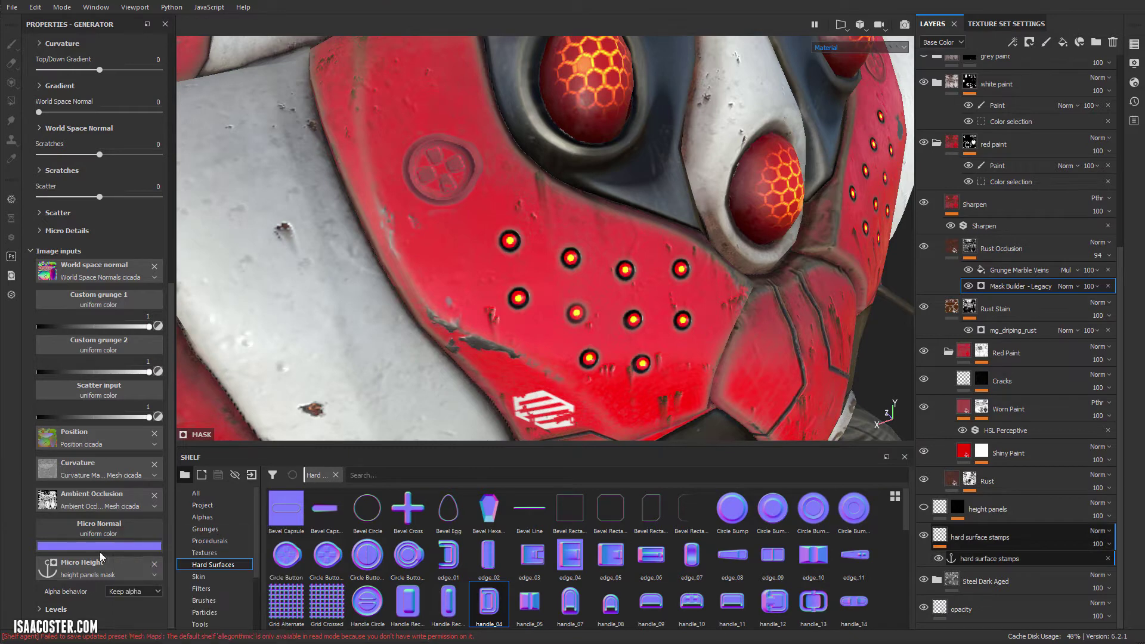
# - Expand the generator's Micro Details and check the Micro Height and Micro Normal options against the stamped red panel
pyautogui.scroll(-1, 95, 572)
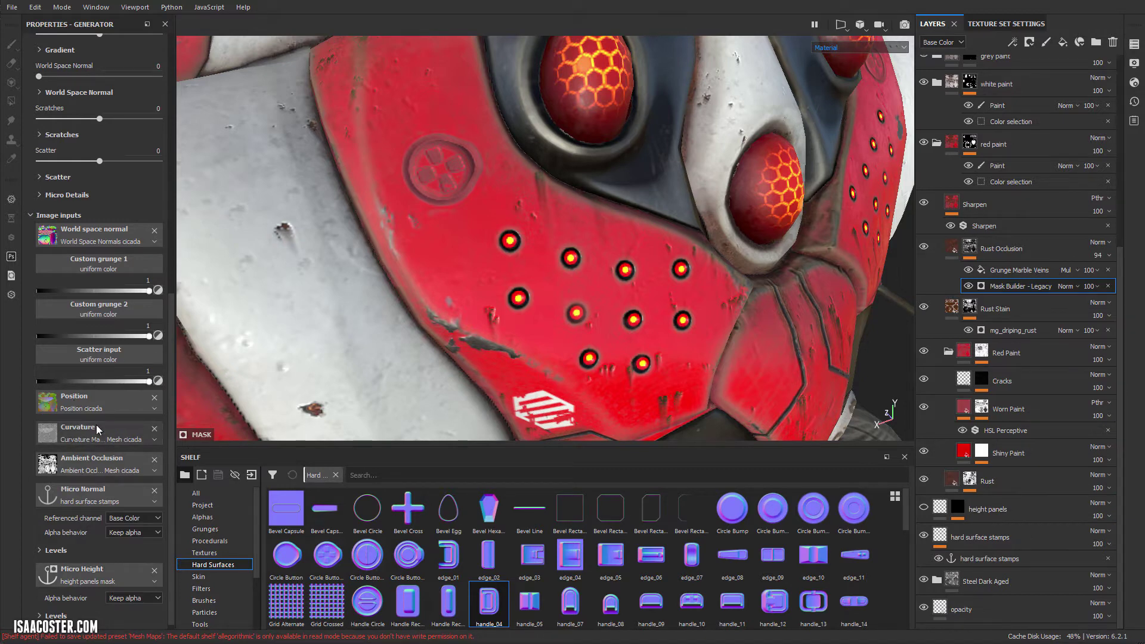
pyautogui.click(40, 196)
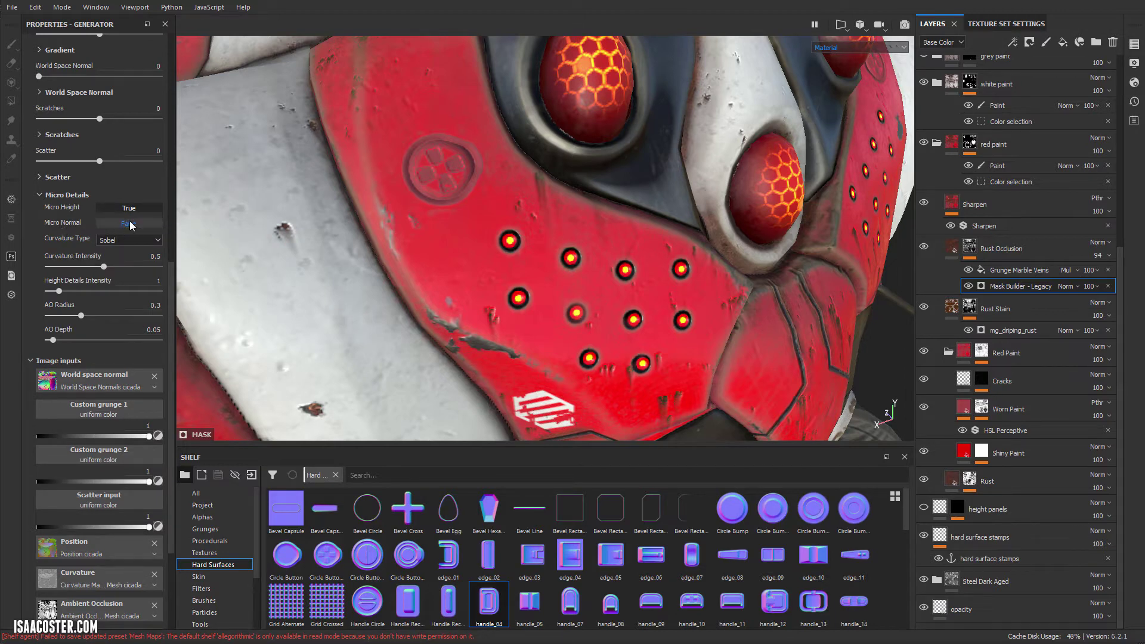
pyautogui.moveTo(451, 192)
pyautogui.keyDown('alt'); pyautogui.mouseDown()
pyautogui.moveTo(528, 179)
pyautogui.moveTo(469, 182)
pyautogui.mouseUp(); pyautogui.keyUp('alt')
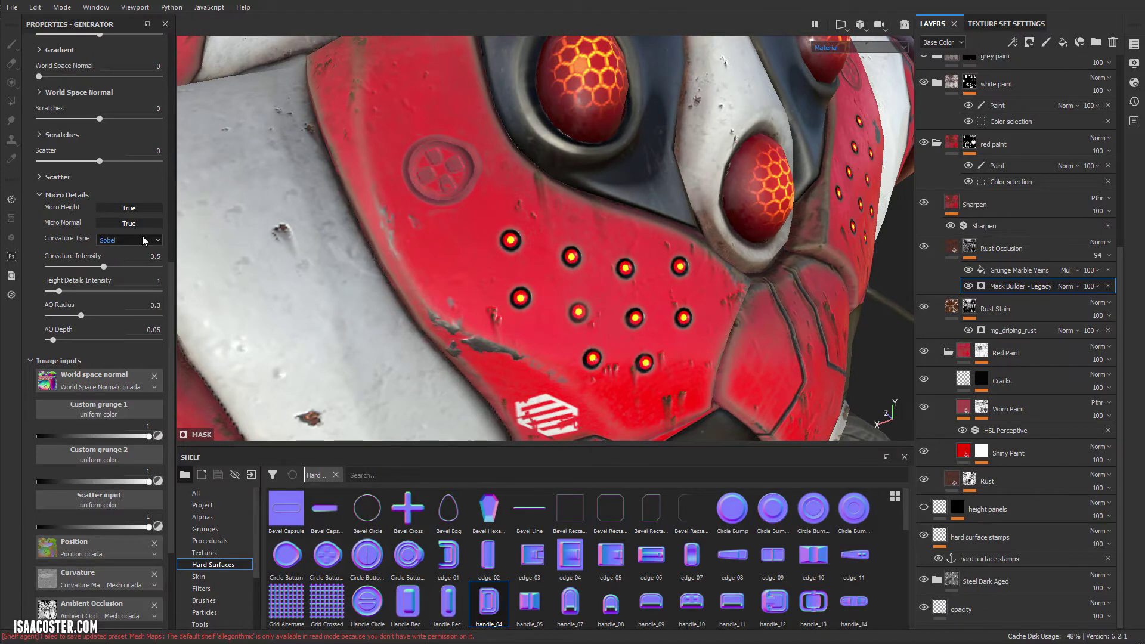
# - Set the referenced channel of the Micro Normal input to Normal
pyautogui.scroll(-1, 96, 269)
pyautogui.scroll(-3, 95, 286)
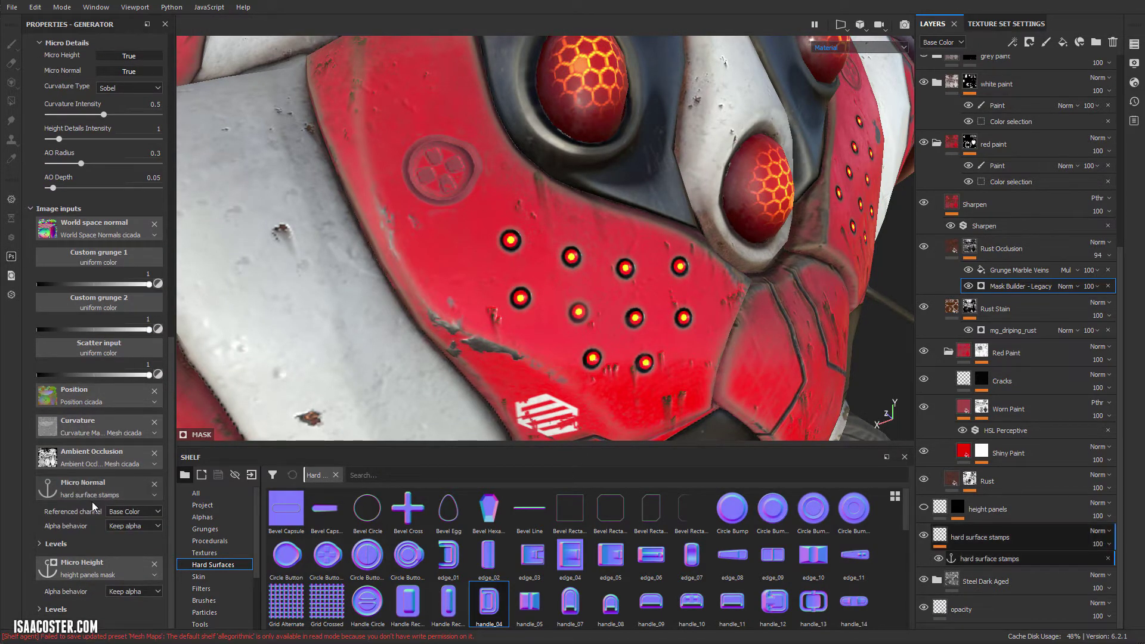
pyautogui.click(145, 512)
pyautogui.click(126, 553)
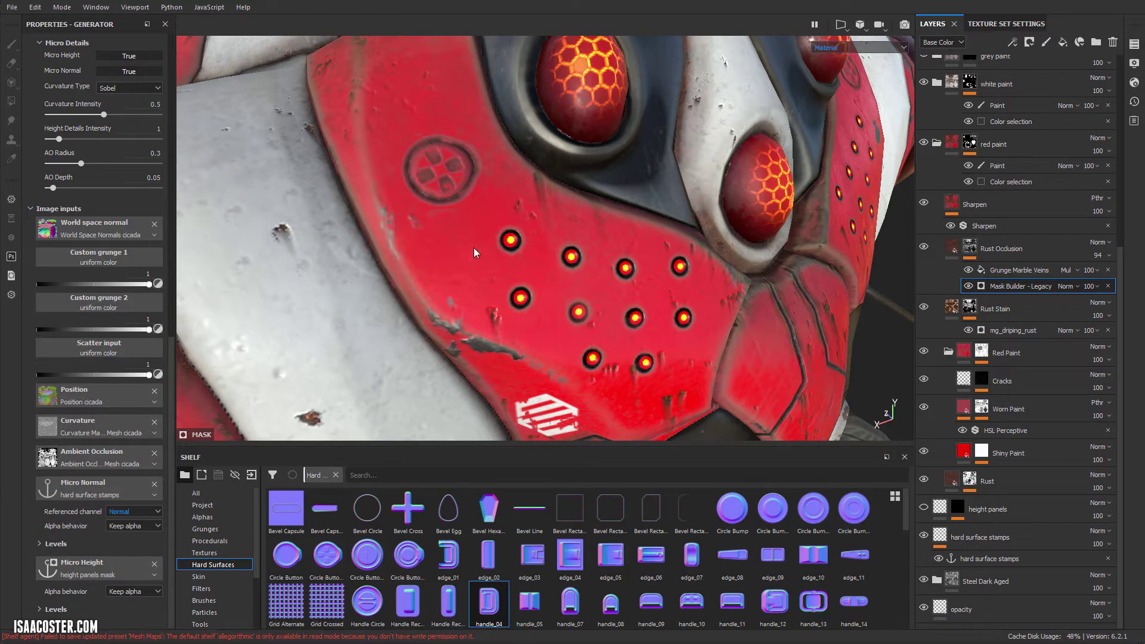
# - View more of the head and revisit the hard surface stamps layer and its anchor point's references
pyautogui.keyDown('alt'); pyautogui.moveTo(489, 230); pyautogui.dragTo(445, 213); pyautogui.keyUp('alt')
pyautogui.scroll(-3, 438, 210)
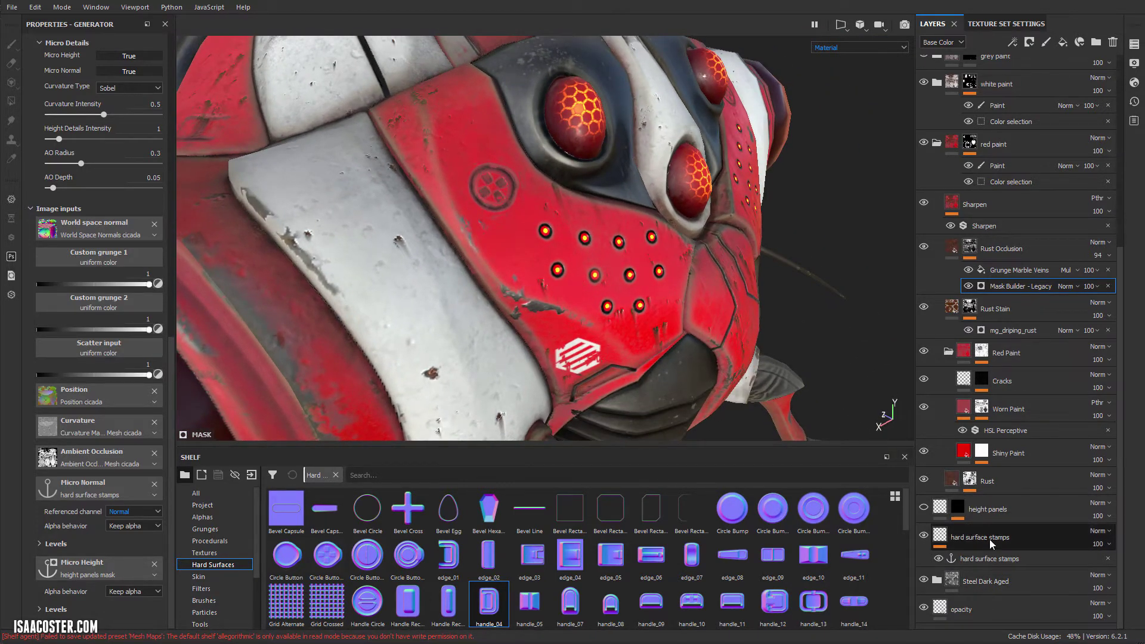
pyautogui.click(1012, 546)
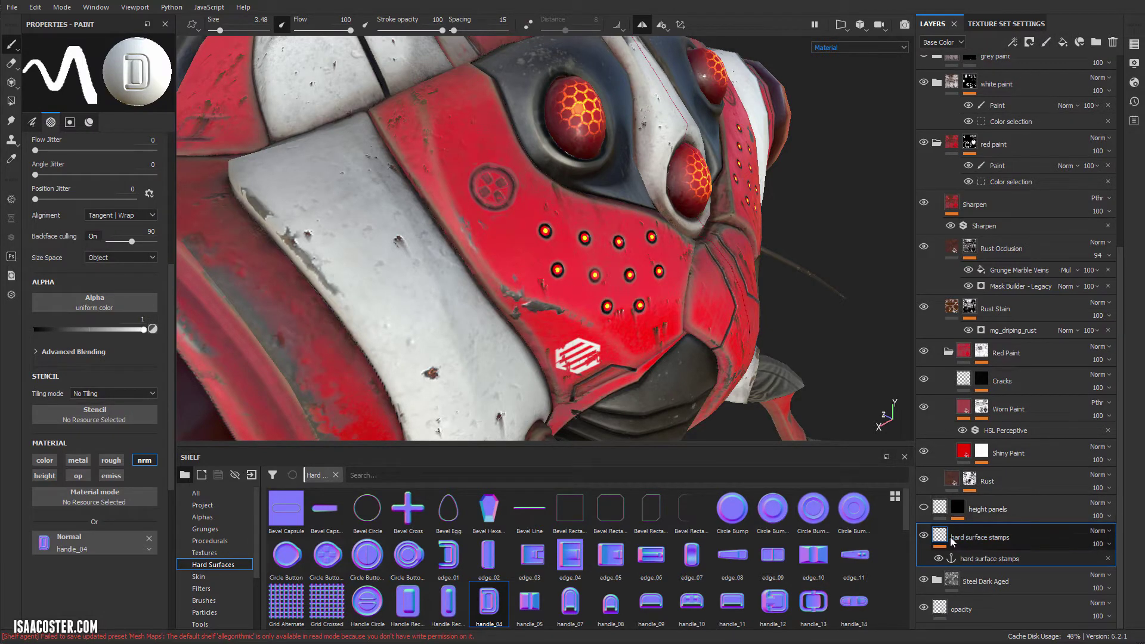
pyautogui.click(990, 560)
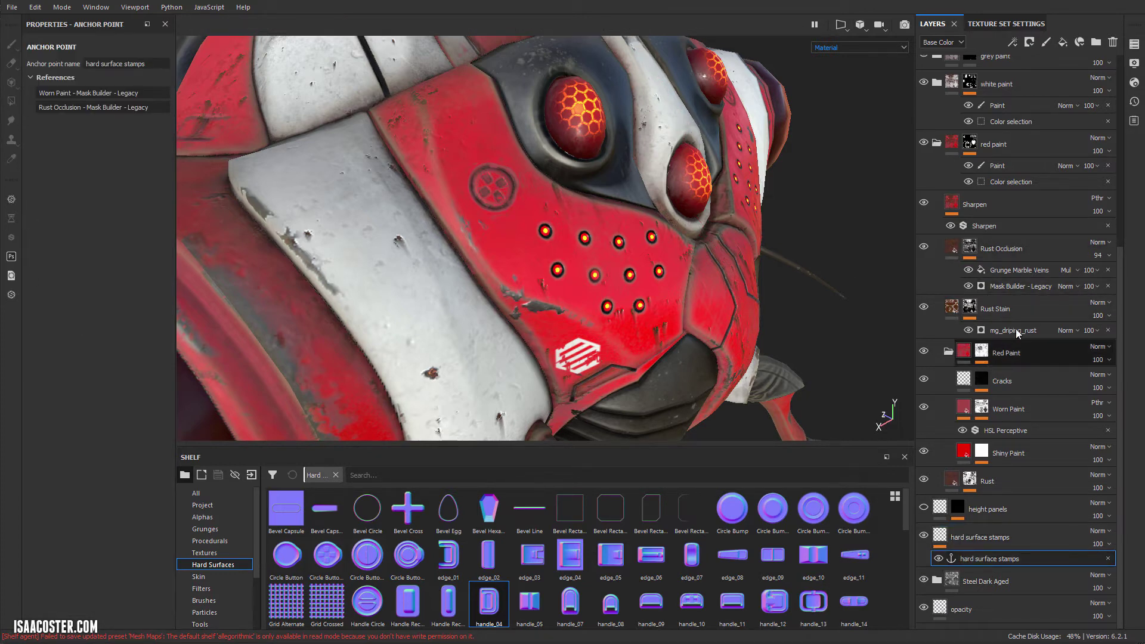
# - Reassign the hard surface stamps anchor to the Micro Normal input of Rust Occlusion's Mask Builder, with Normal as referenced channel
pyautogui.click(1021, 287)
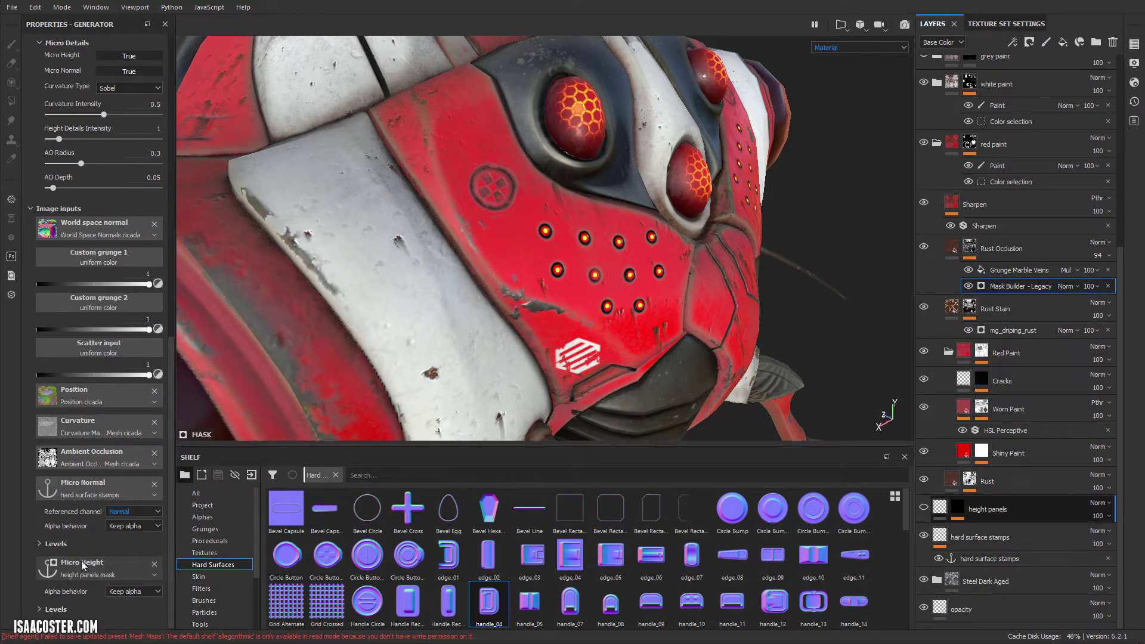
pyautogui.click(154, 483)
pyautogui.click(150, 537)
pyautogui.click(161, 539)
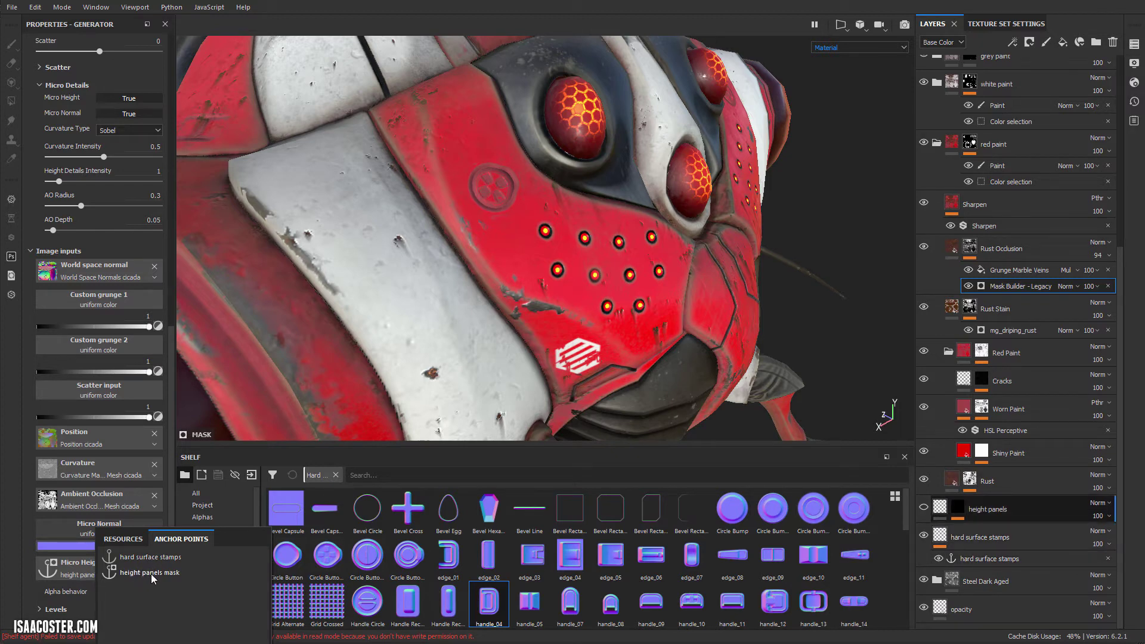
pyautogui.click(147, 557)
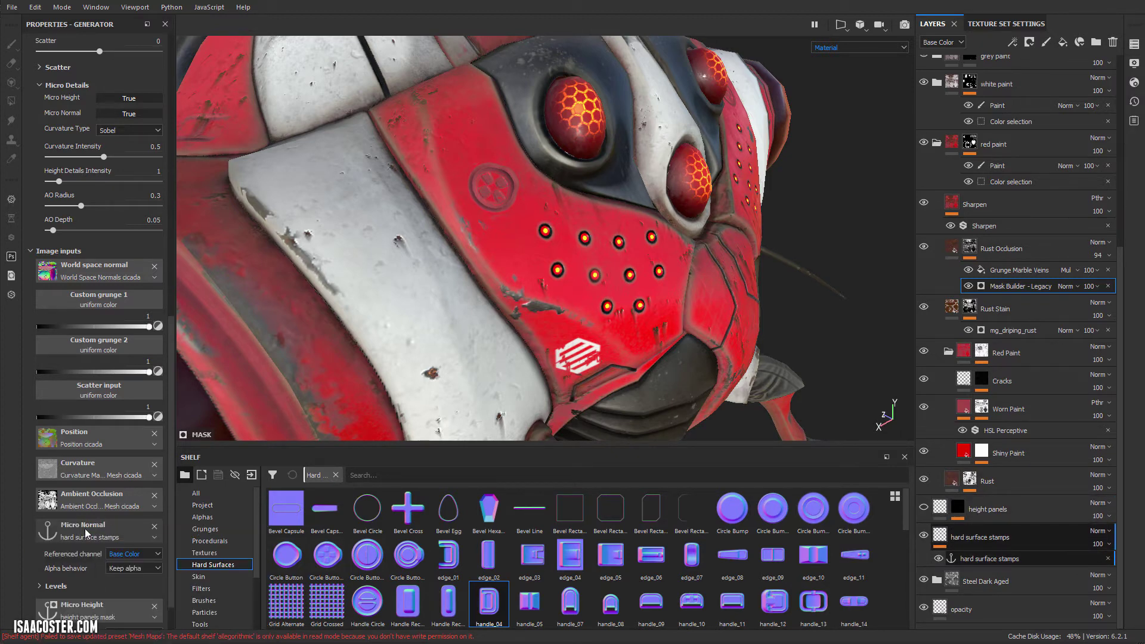
pyautogui.click(130, 554)
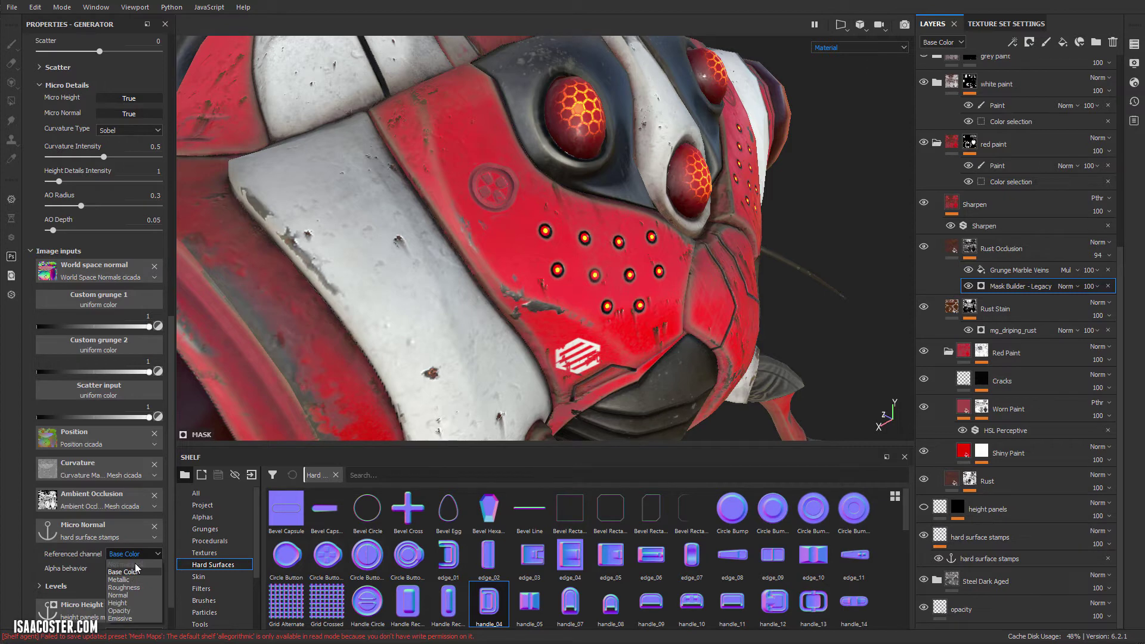
pyautogui.click(131, 595)
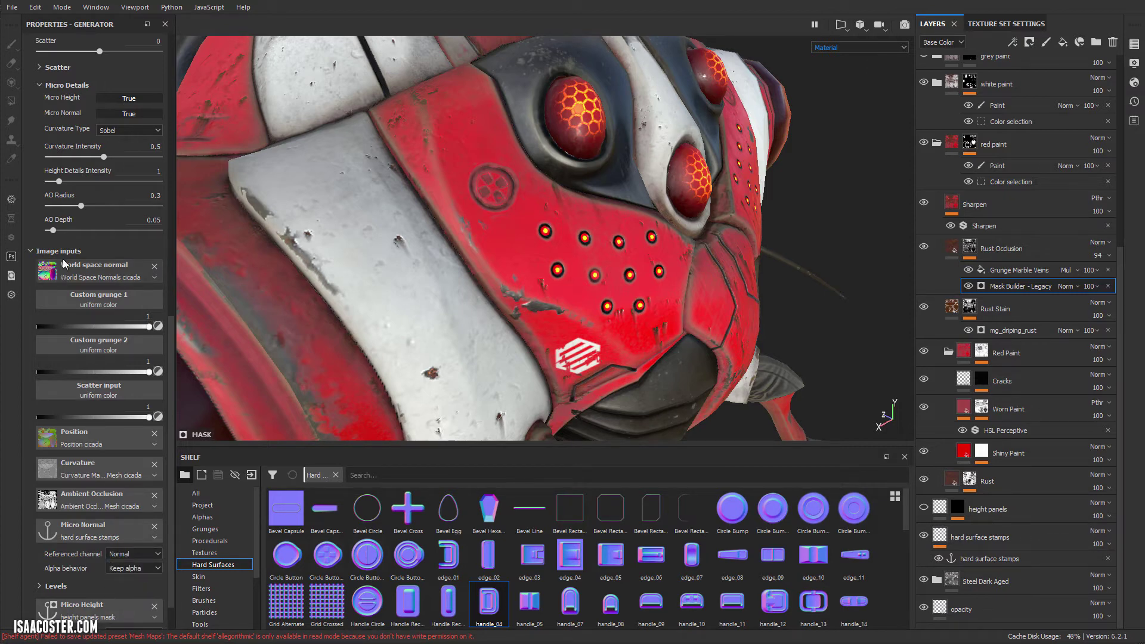
# - Collapse and reopen the Micro Details options, and inspect the wear across the cicada's whole head
pyautogui.scroll(1, 59, 209)
pyautogui.click(49, 157)
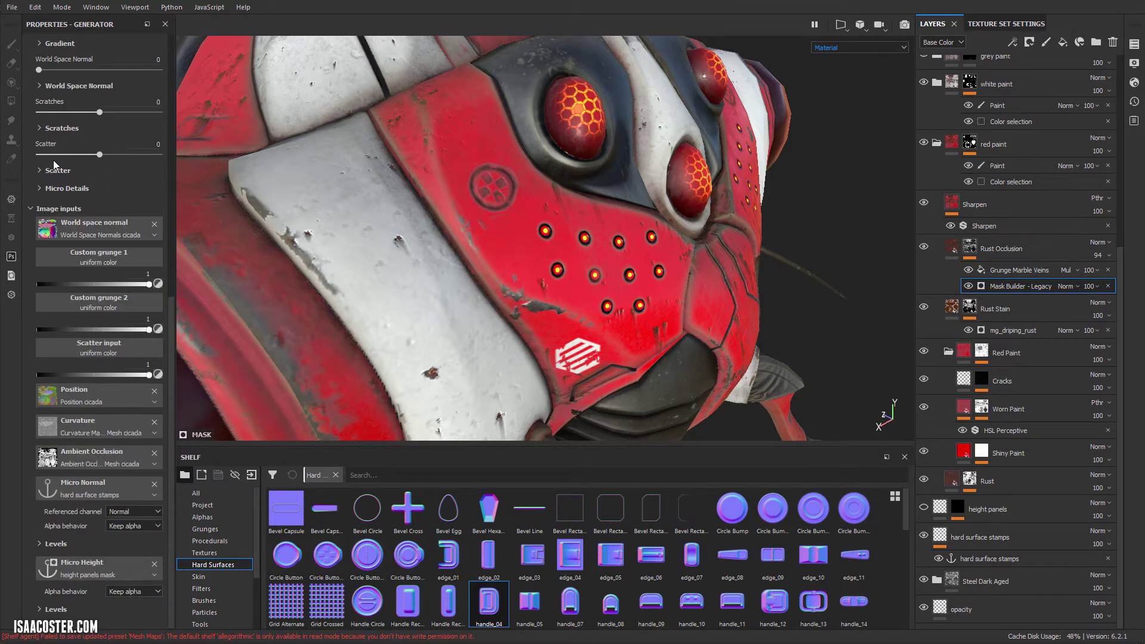
pyautogui.click(63, 189)
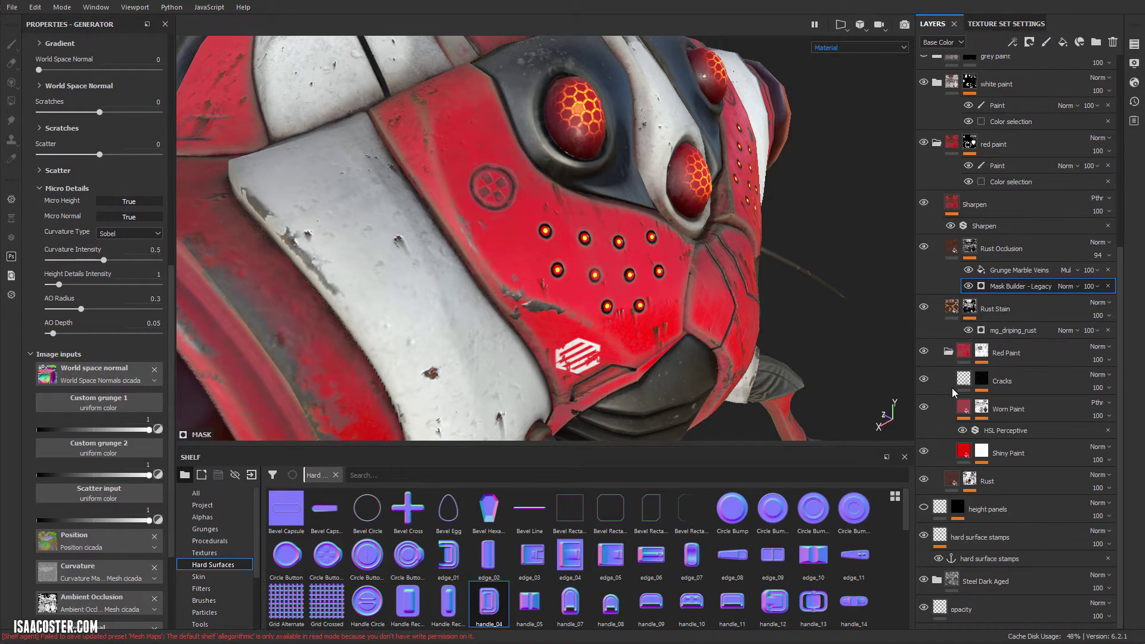
pyautogui.keyDown('alt'); pyautogui.moveTo(721, 247); pyautogui.dragTo(692, 239); pyautogui.keyUp('alt')
pyautogui.keyDown('alt'); pyautogui.moveTo(692, 239); pyautogui.dragTo(565, 222, button='right'); pyautogui.keyUp('alt')
pyautogui.keyDown('alt'); pyautogui.moveTo(566, 226); pyautogui.dragTo(626, 185); pyautogui.keyUp('alt')
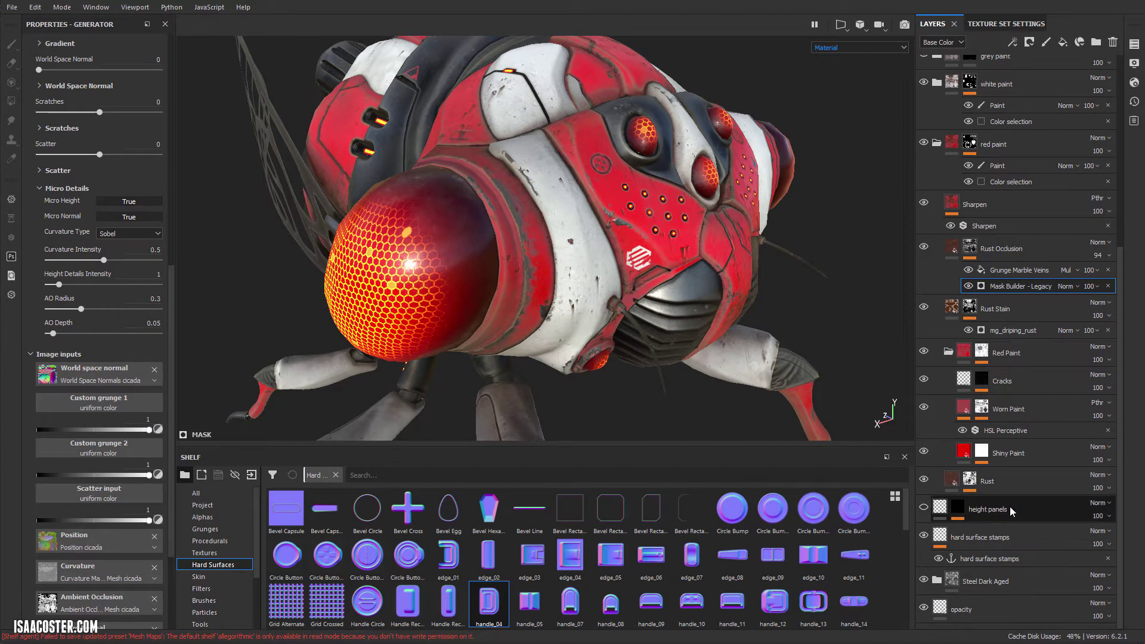
# - Examine the panel lines of the height panels layer on the model and in its mask
pyautogui.click(990, 512)
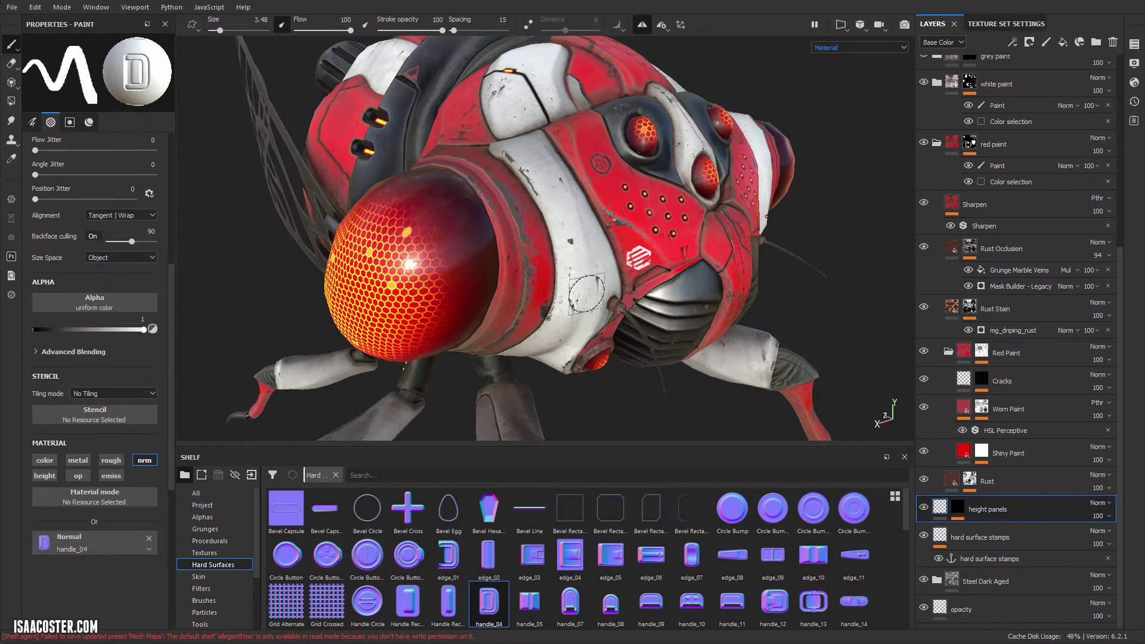
pyautogui.moveTo(632, 395)
pyautogui.keyDown('alt'); pyautogui.mouseDown()
pyautogui.moveTo(653, 380)
pyautogui.moveTo(577, 353)
pyautogui.moveTo(555, 310)
pyautogui.moveTo(501, 339)
pyautogui.mouseUp(); pyautogui.keyUp('alt')
pyautogui.scroll(3, 501, 340)
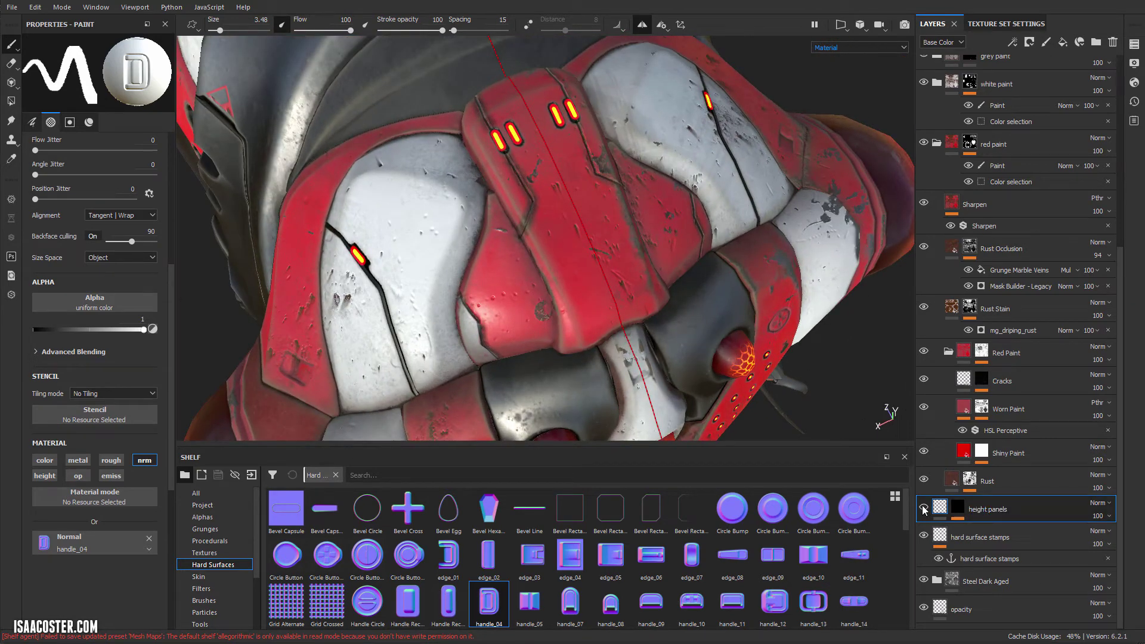
pyautogui.keyDown('alt'); pyautogui.moveTo(644, 368); pyautogui.dragTo(518, 186); pyautogui.keyUp('alt')
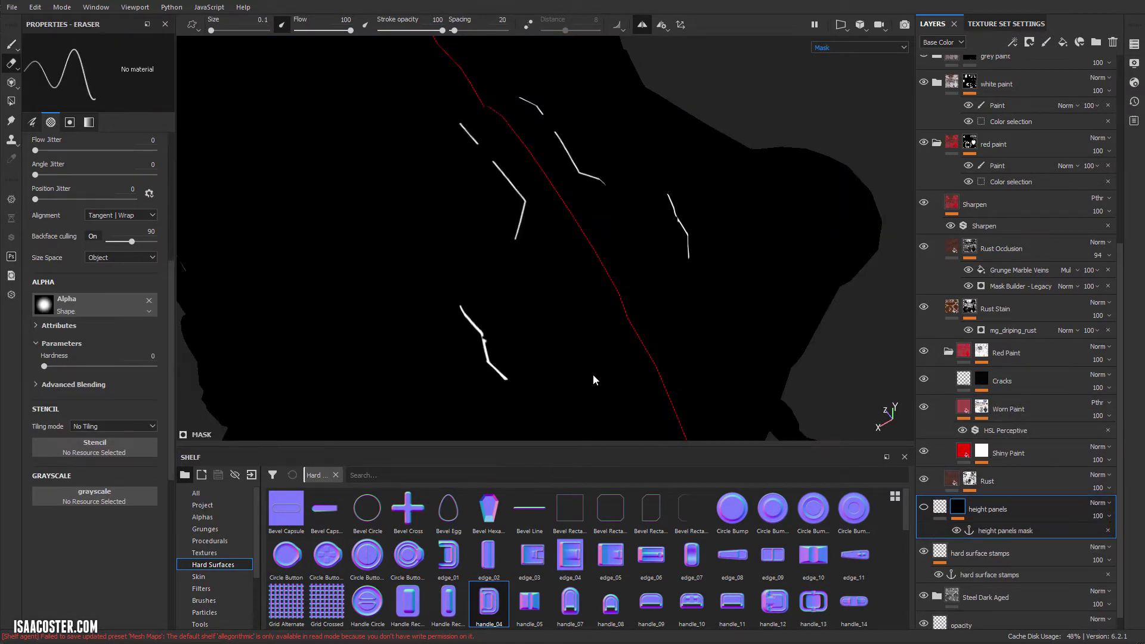
pyautogui.keyDown('alt'); pyautogui.moveTo(599, 371); pyautogui.dragTo(608, 254); pyautogui.keyUp('alt')
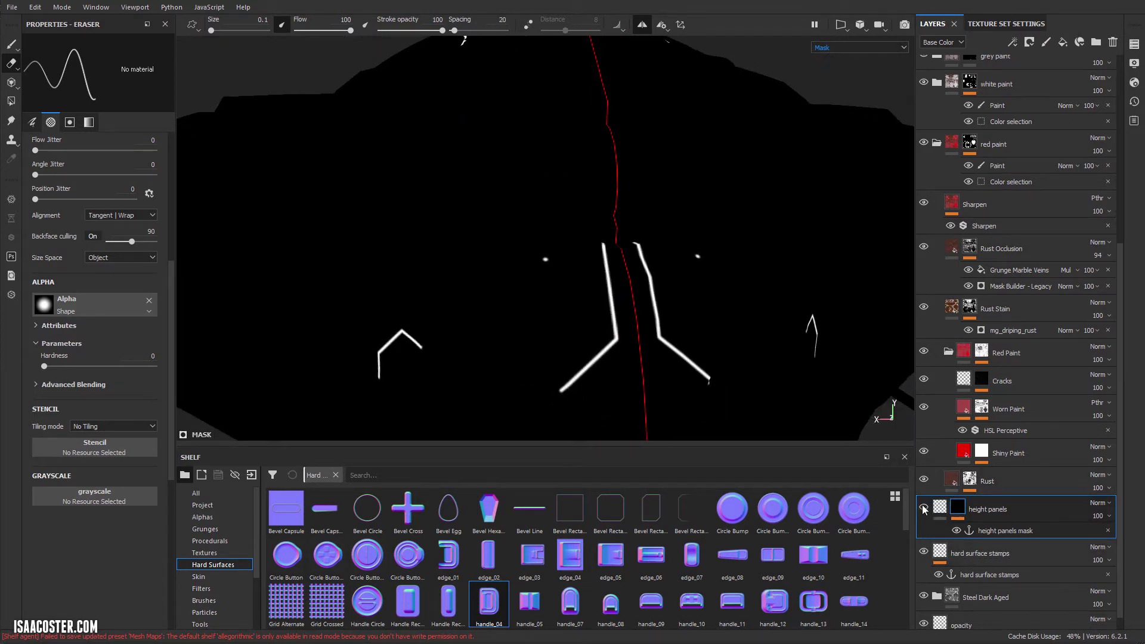
pyautogui.keyDown('alt'); pyautogui.moveTo(710, 317); pyautogui.dragTo(757, 325); pyautogui.keyUp('alt')
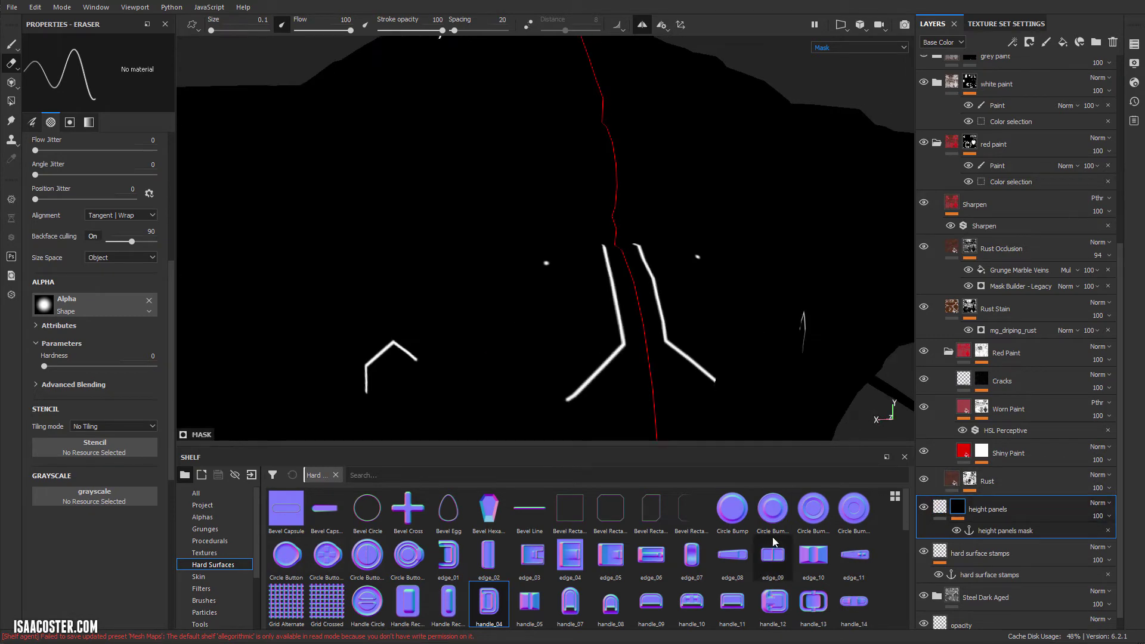
# - Return to the material view and examine the wear around the panel lines across the cicada's head
pyautogui.press('m')
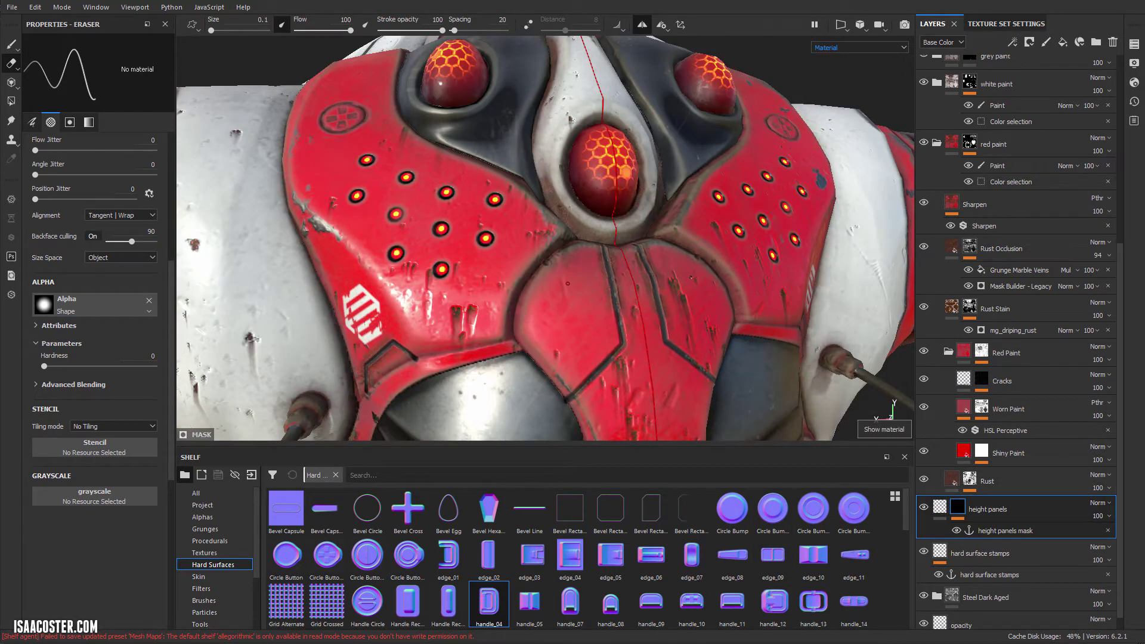
pyautogui.keyDown('alt'); pyautogui.moveTo(572, 308); pyautogui.dragTo(465, 280); pyautogui.keyUp('alt')
pyautogui.scroll(-10, 545, 238)
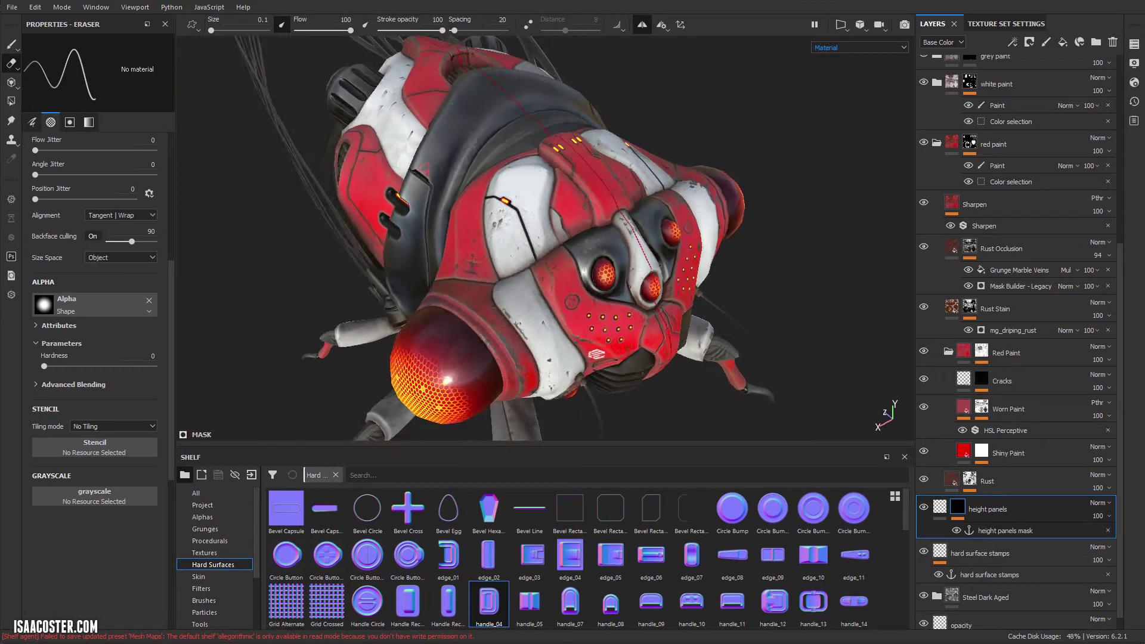
pyautogui.scroll(10, 534, 231)
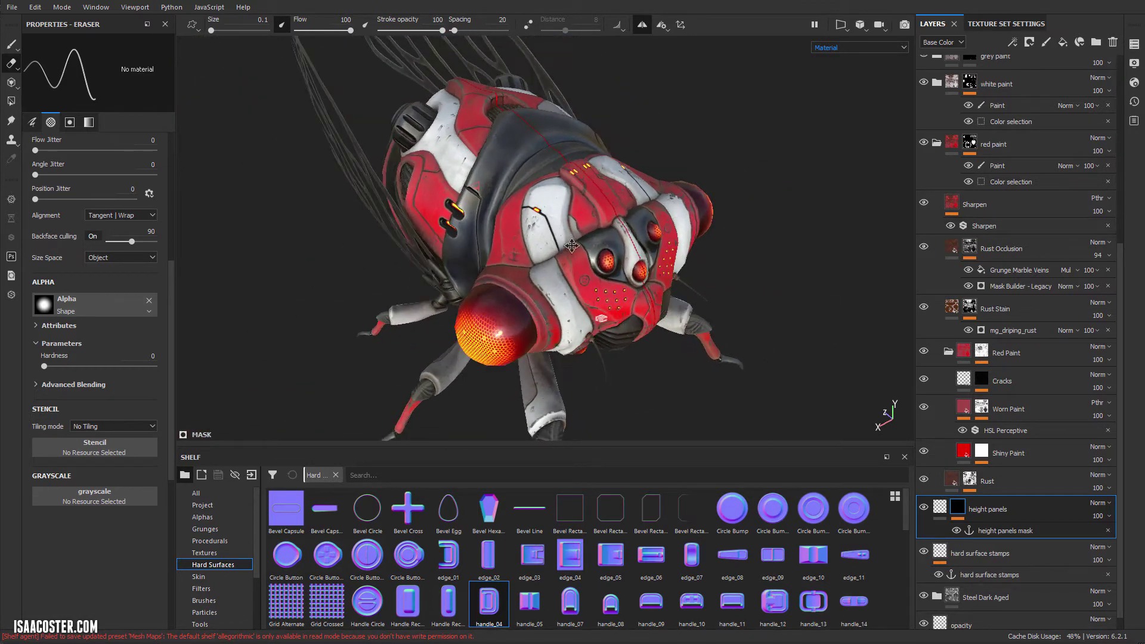
pyautogui.keyDown('alt'); pyautogui.moveTo(534, 232); pyautogui.dragTo(567, 220); pyautogui.keyUp('alt')
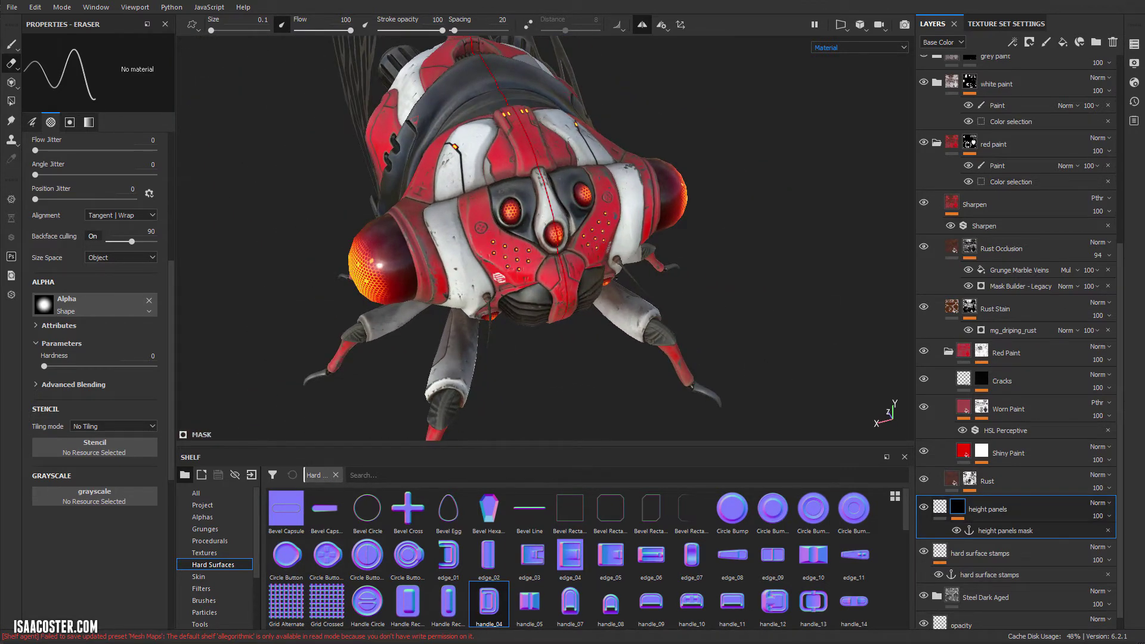
pyautogui.keyDown('alt'); pyautogui.moveTo(746, 310); pyautogui.dragTo(761, 323); pyautogui.keyUp('alt')
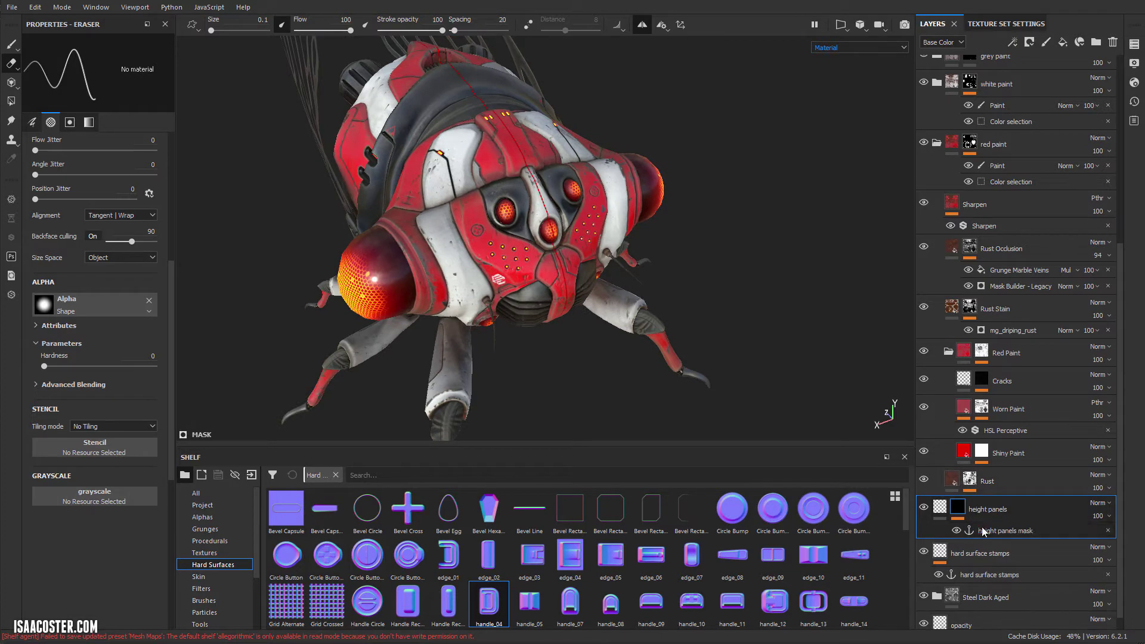
# - Compare the height panels layer's content with its mask, and display the mask alone on the model
pyautogui.click(941, 517)
pyautogui.press('1')
pyautogui.click(941, 508)
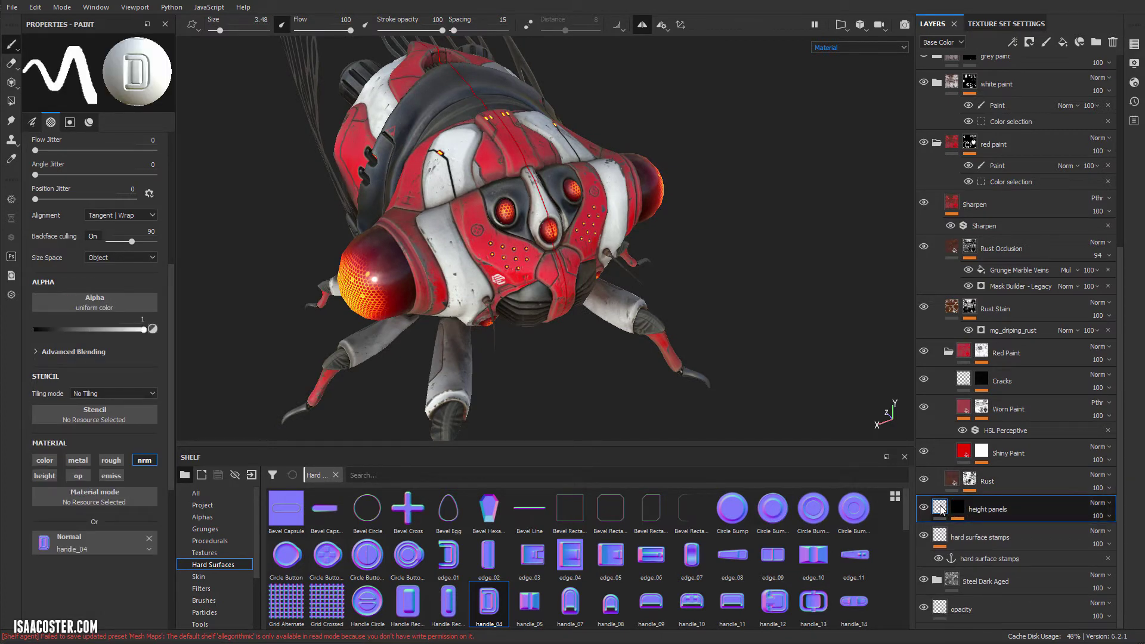
pyautogui.click(958, 513)
pyautogui.press('2')
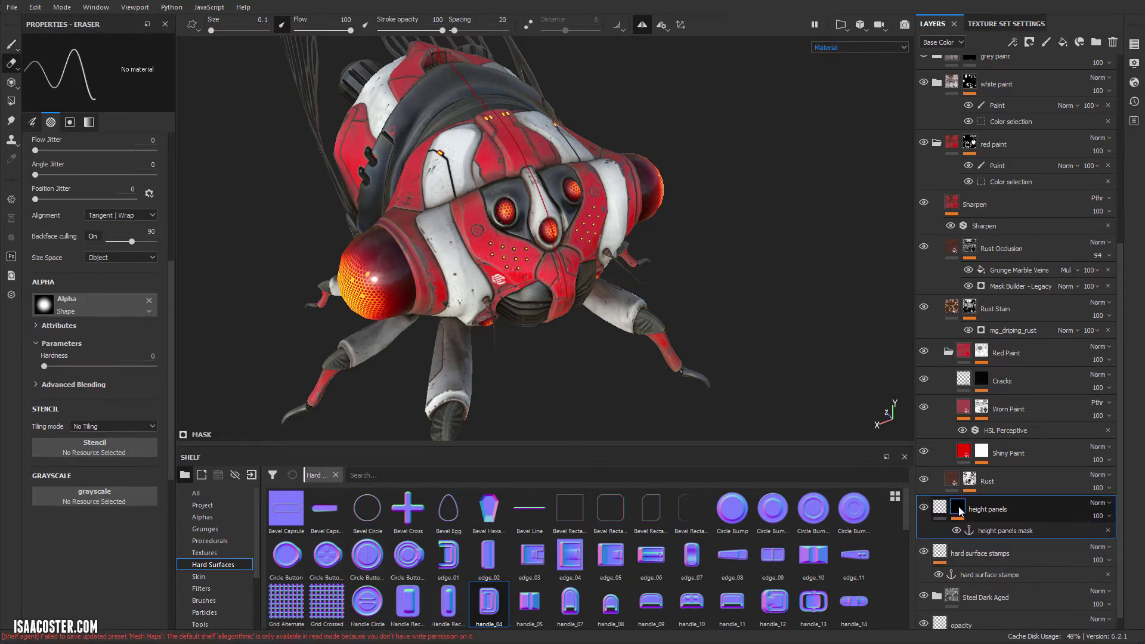
pyautogui.keyDown('alt'); pyautogui.click(958, 512); pyautogui.keyUp('alt')
pyautogui.keyDown('alt'); pyautogui.moveTo(662, 268); pyautogui.dragTo(667, 253); pyautogui.keyUp('alt')
pyautogui.keyDown('alt'); pyautogui.moveTo(667, 253); pyautogui.dragTo(680, 246, button='middle'); pyautogui.keyUp('alt')
pyautogui.keyDown('alt'); pyautogui.moveTo(680, 245); pyautogui.dragTo(883, 280, button='right'); pyautogui.keyUp('alt')
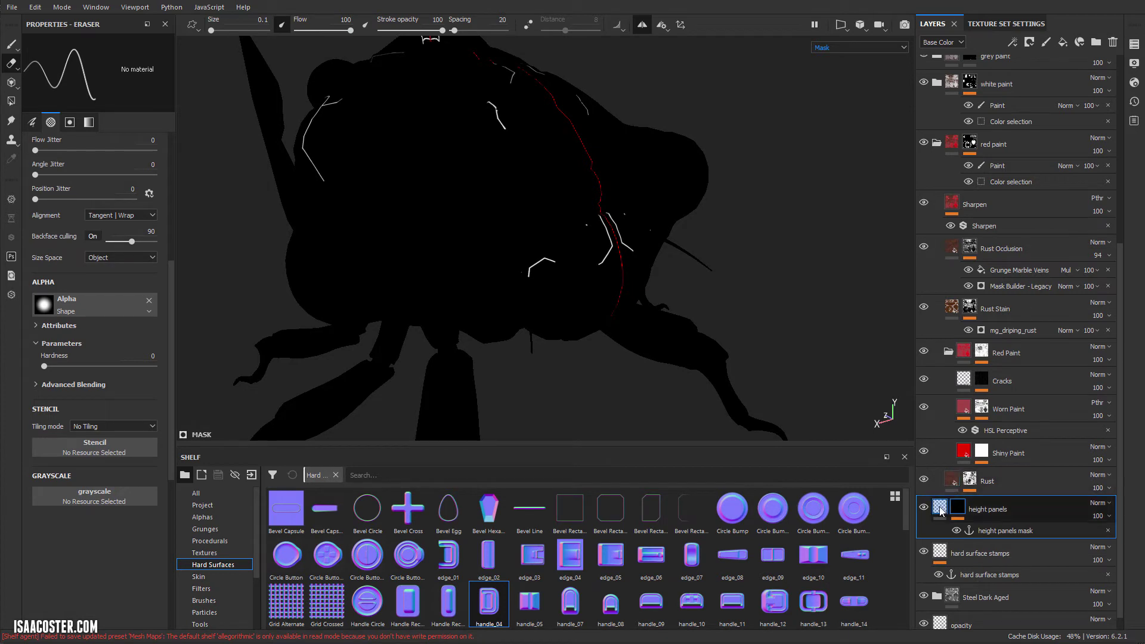
# - Check the viewport's channel display options and the anchor point on the height panels mask
pyautogui.click(835, 47)
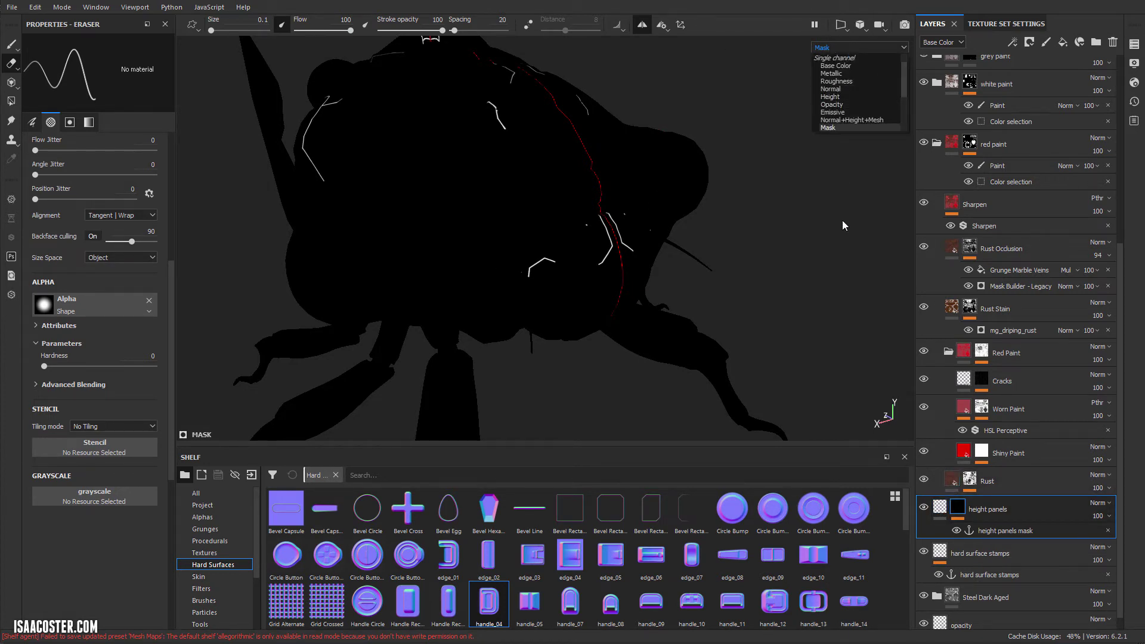
pyautogui.click(958, 507)
pyautogui.keyDown('alt'); pyautogui.moveTo(760, 288); pyautogui.dragTo(757, 295); pyautogui.keyUp('alt')
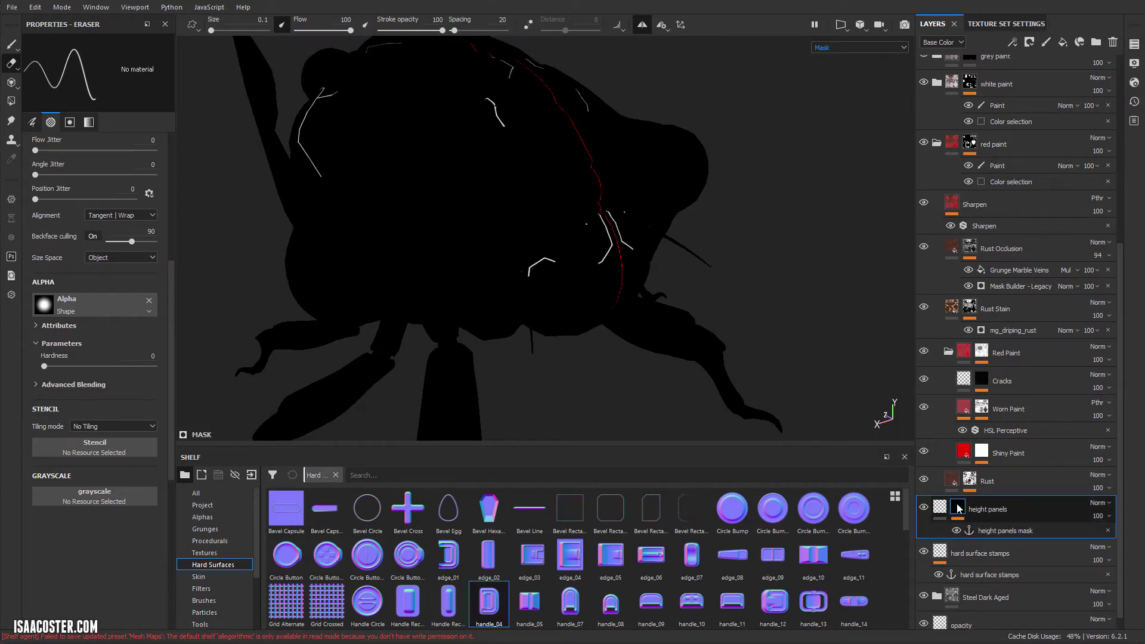
pyautogui.click(987, 531)
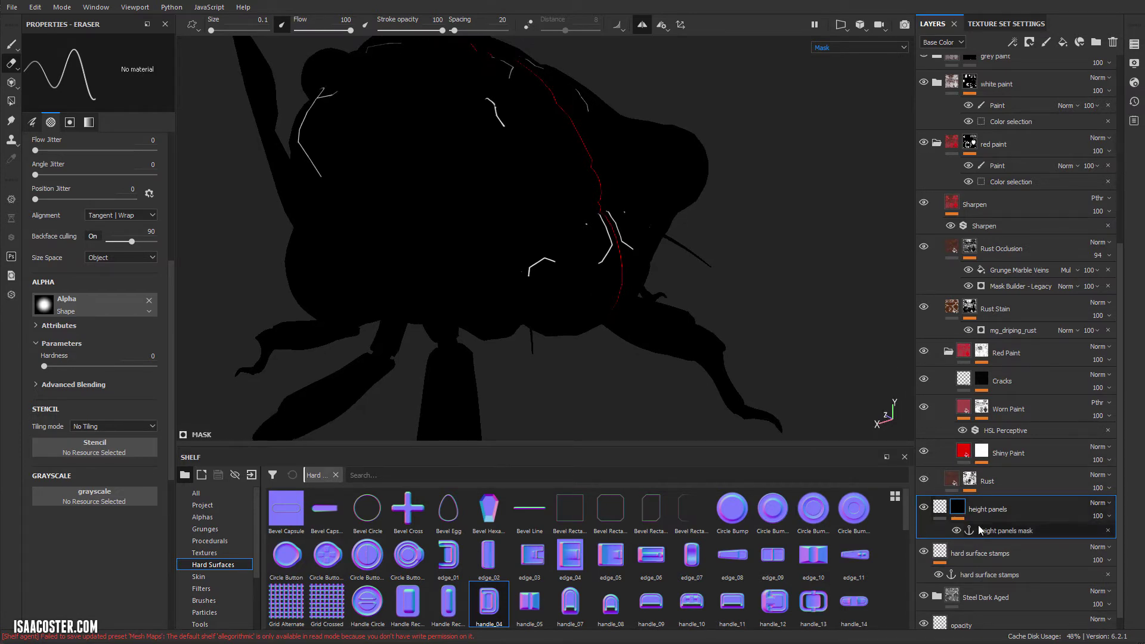
pyautogui.click(942, 509)
pyautogui.click(958, 510)
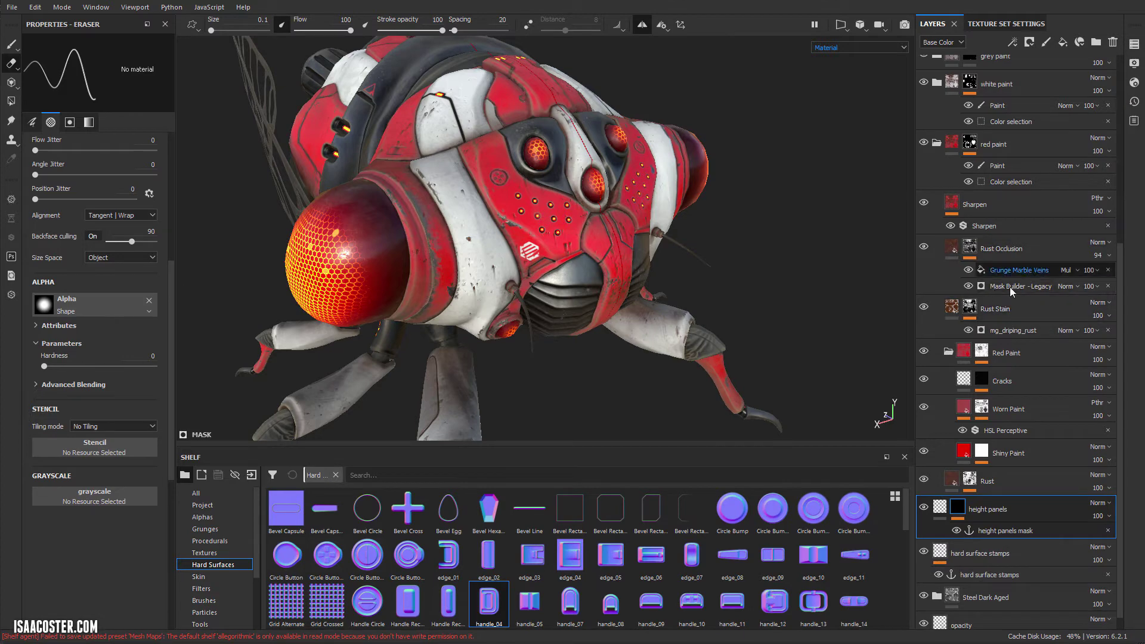
# - Clear the Micro Height input of Rust Occlusion's Mask Builder and reassign the height panels mask anchor point to it
pyautogui.click(972, 287)
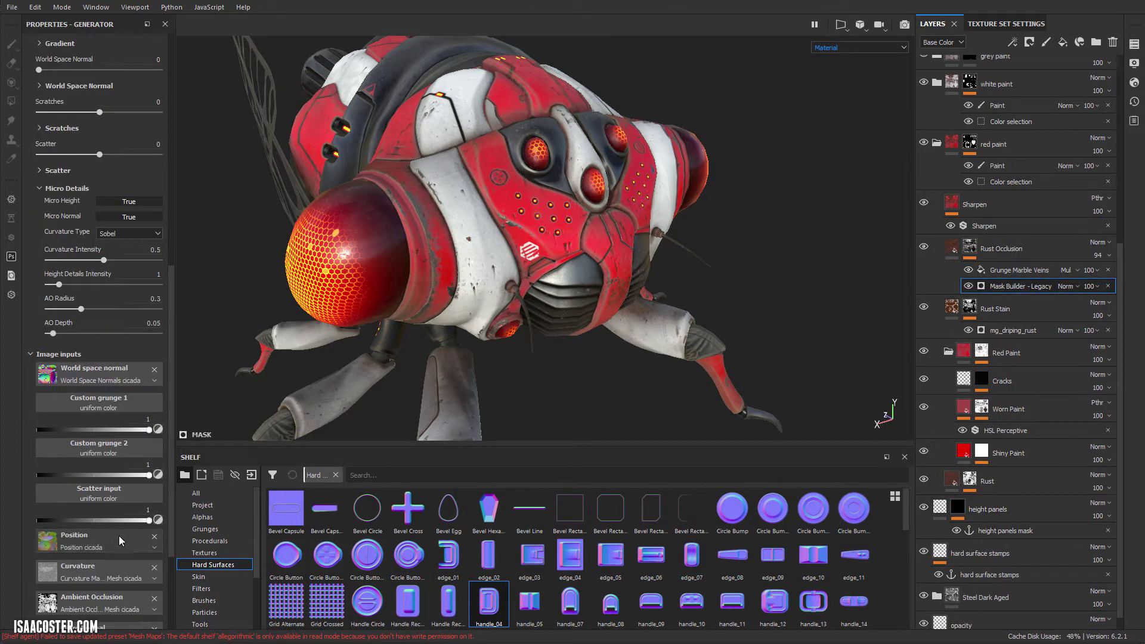
pyautogui.scroll(-4, 108, 531)
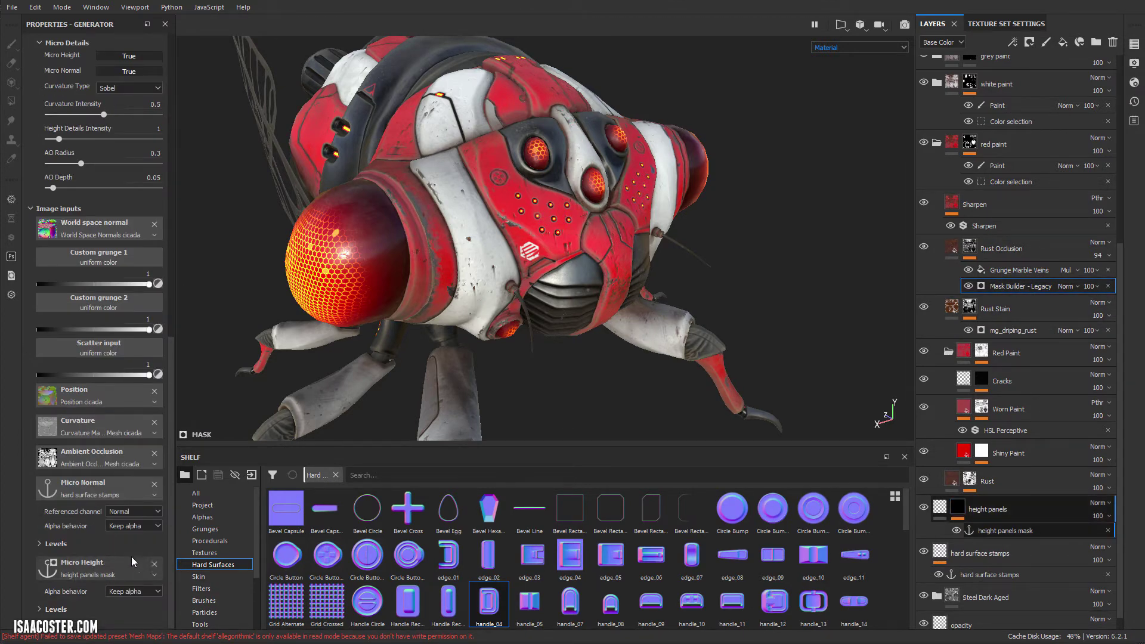
pyautogui.click(155, 564)
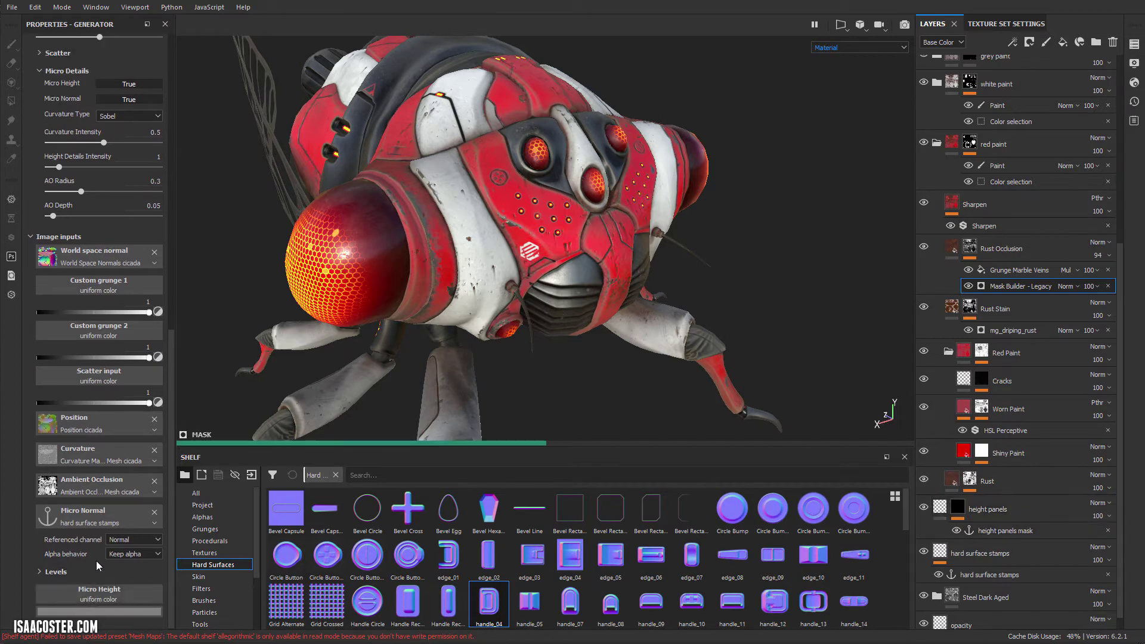
pyautogui.click(99, 593)
pyautogui.click(199, 420)
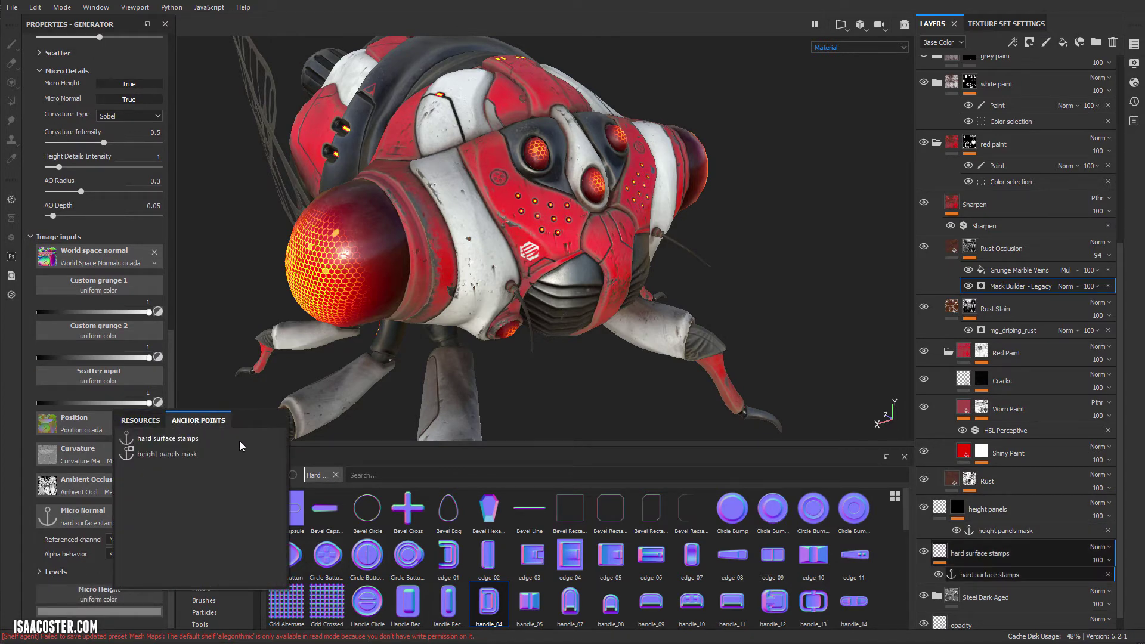
pyautogui.click(182, 454)
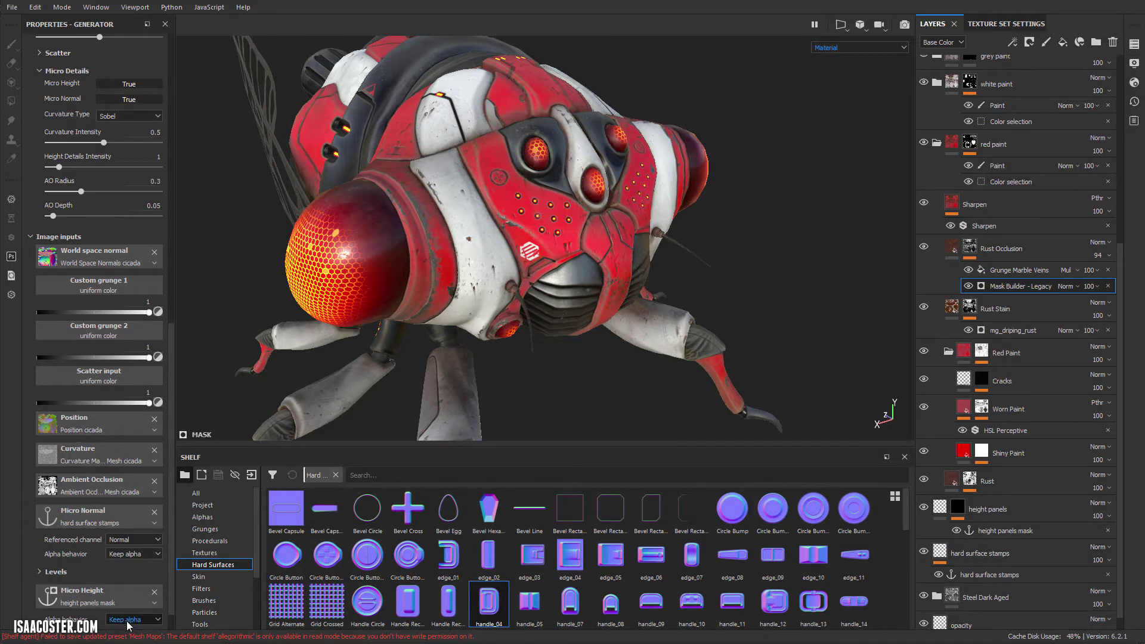
# - Review the Micro Height input's alpha behavior options, keeping Keep alpha, and check the Micro Details settings
pyautogui.scroll(-1, 94, 591)
pyautogui.click(142, 591)
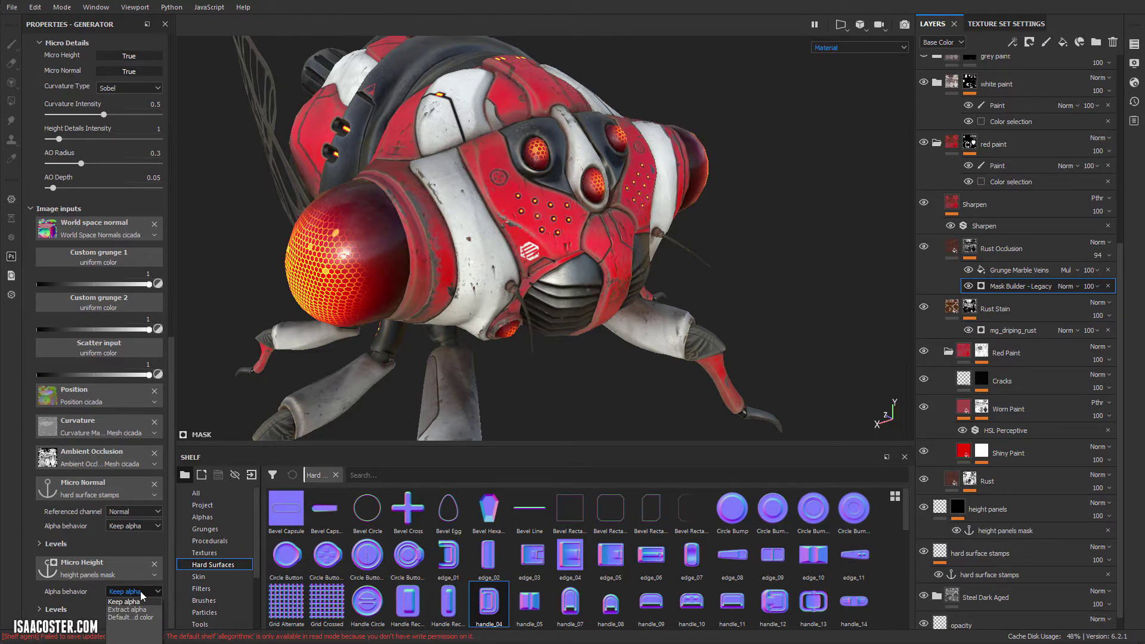
pyautogui.click(127, 591)
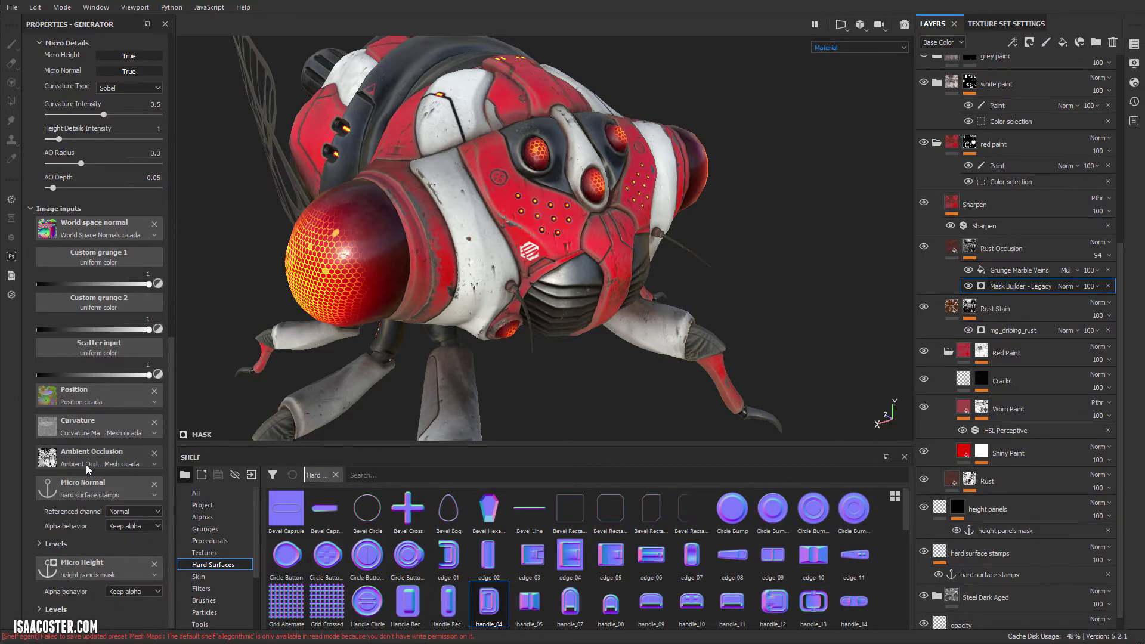
pyautogui.scroll(10, 82, 446)
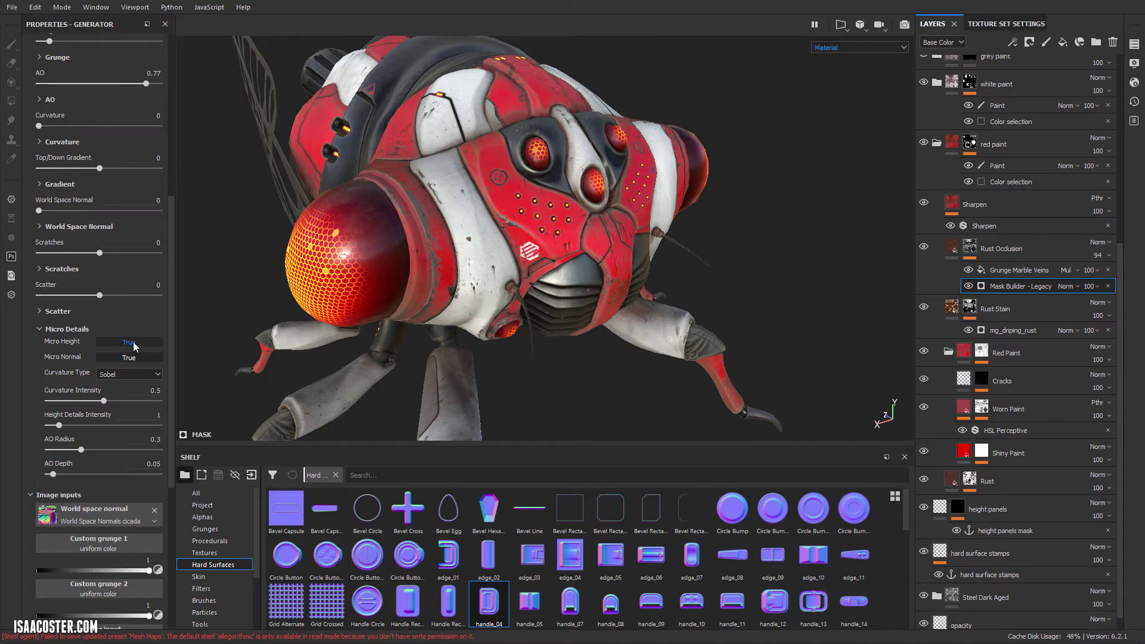
# - Frame the panel lines on top of the head and set the texture set size to 2048
pyautogui.keyDown('alt'); pyautogui.moveTo(464, 192); pyautogui.dragTo(500, 324); pyautogui.keyUp('alt')
pyautogui.keyDown('alt'); pyautogui.moveTo(500, 324); pyautogui.dragTo(782, 254, button='right'); pyautogui.keyUp('alt')
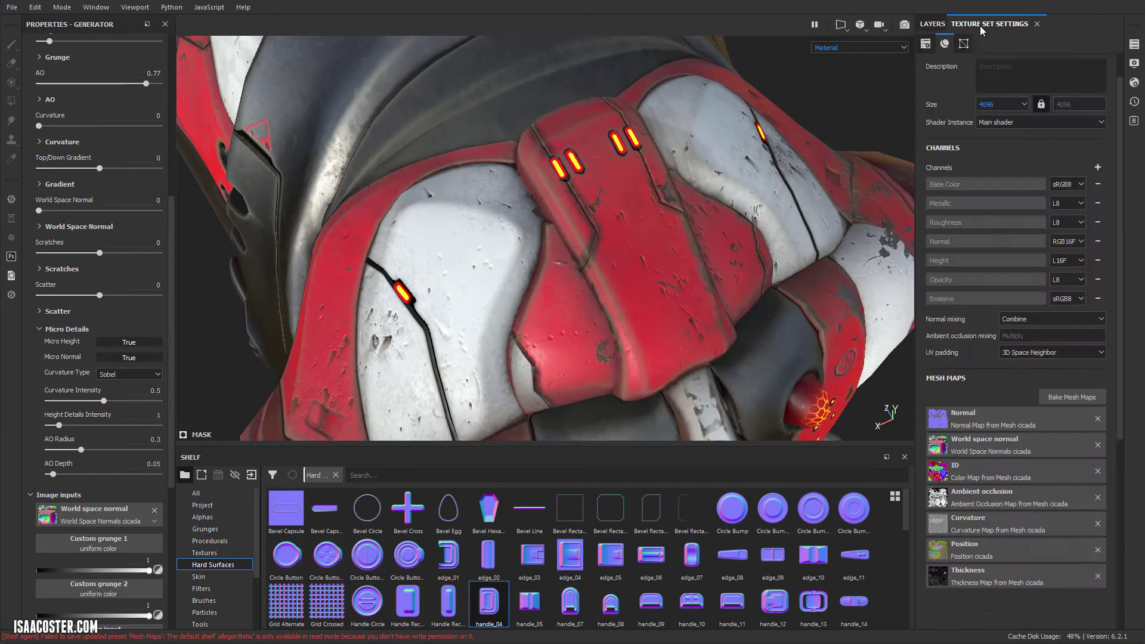
pyautogui.click(1003, 105)
pyautogui.click(992, 147)
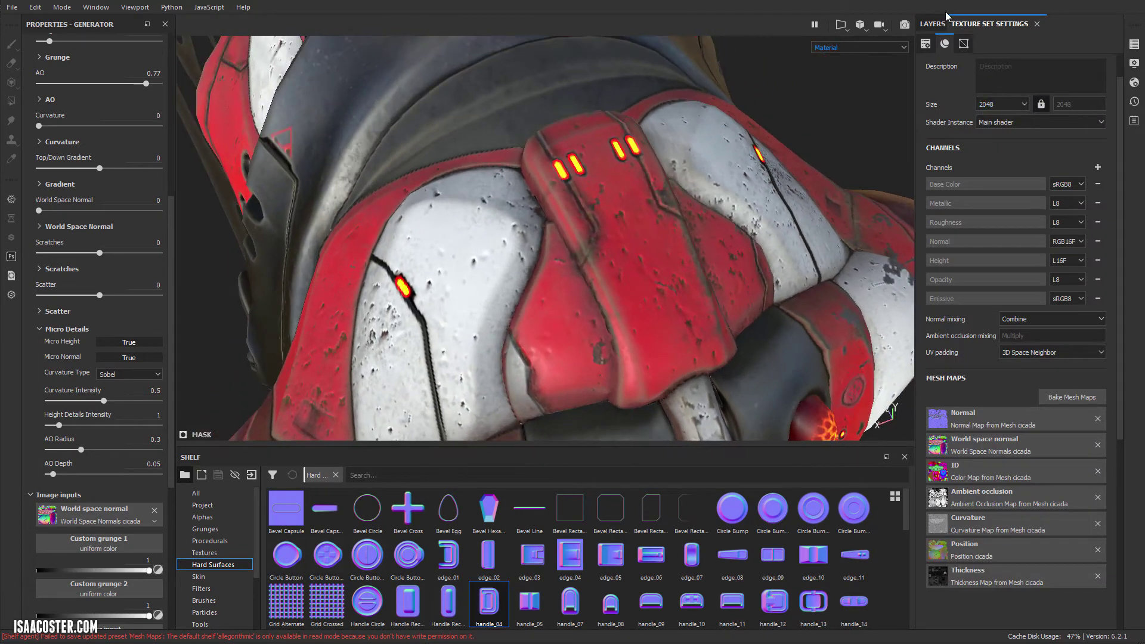
# - Select the height panels mask and load the Basic Hard brush for the eraser, reducing its size to 0.22
pyautogui.click(932, 24)
pyautogui.scroll(-1, 980, 411)
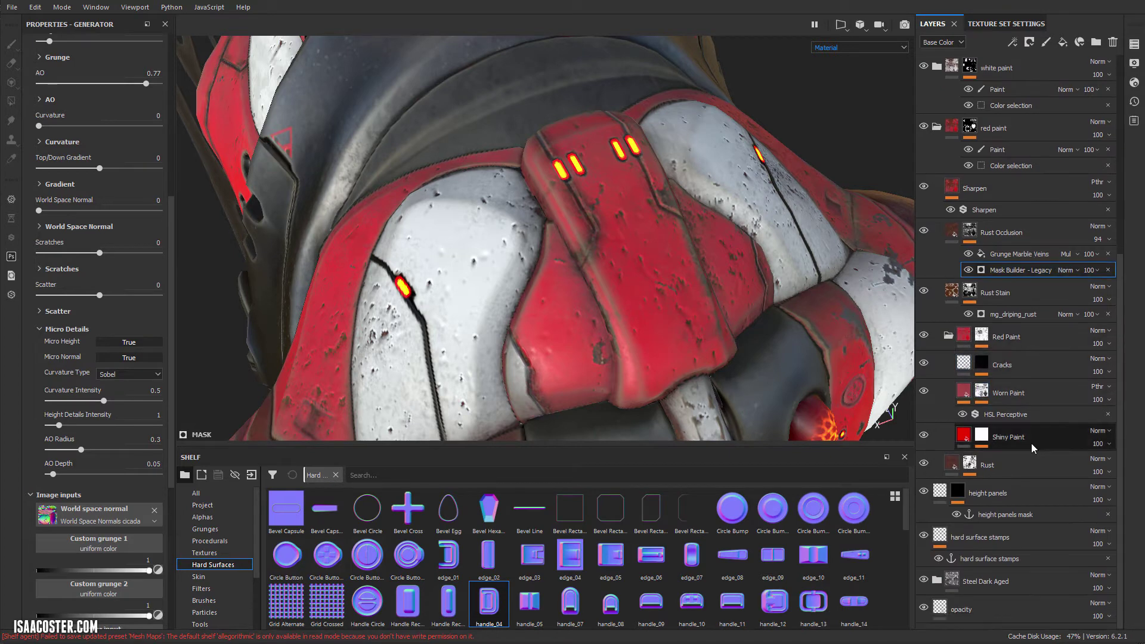
pyautogui.click(958, 490)
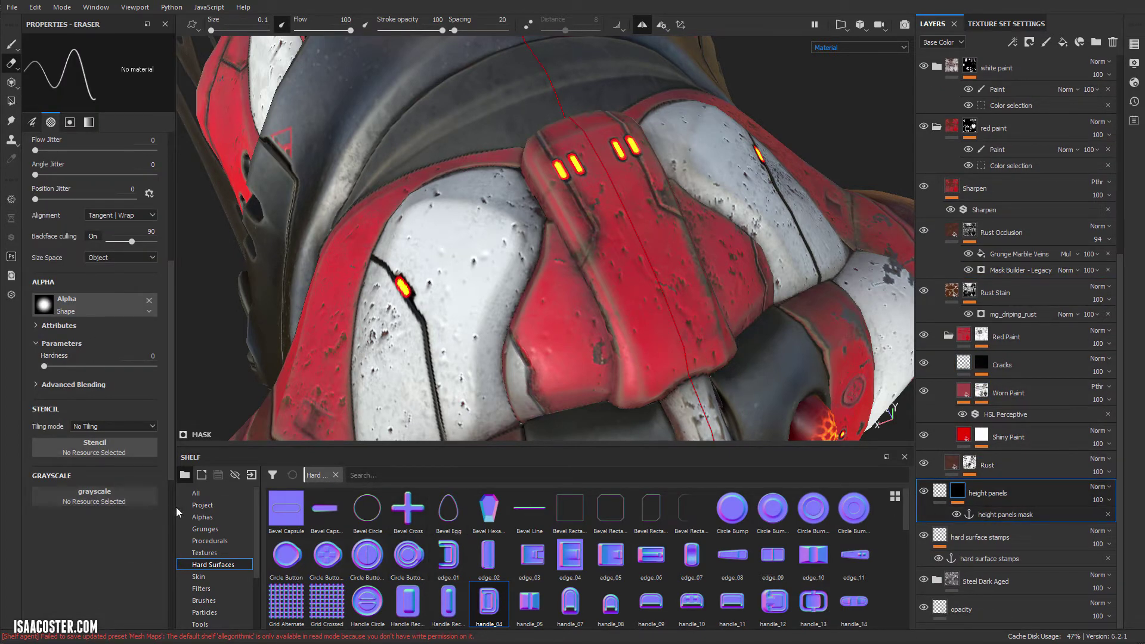
pyautogui.click(204, 601)
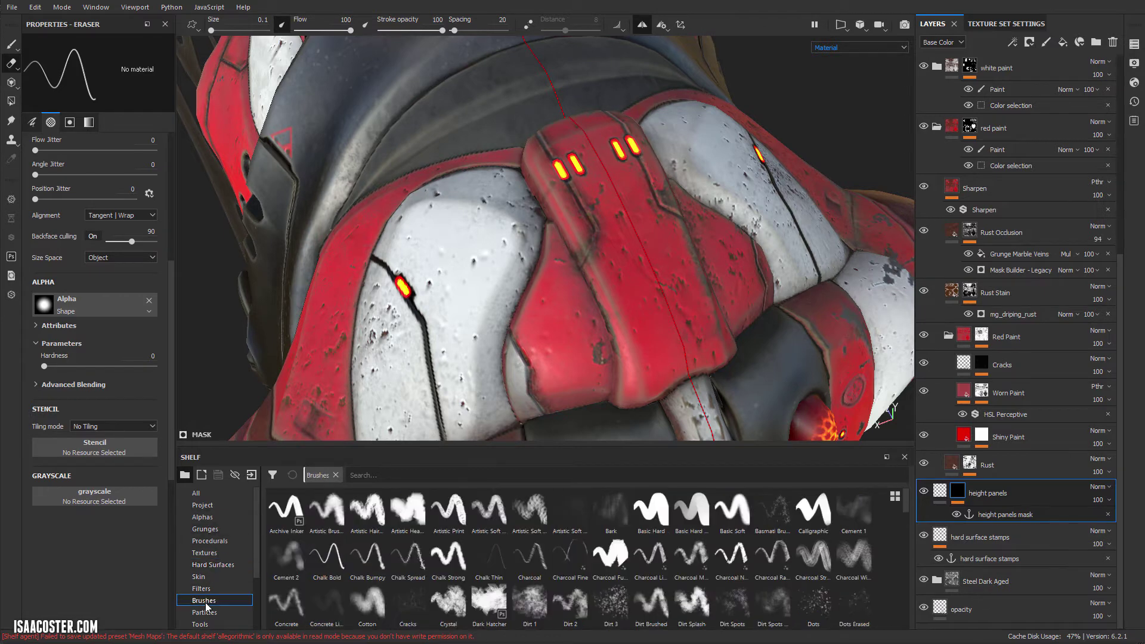
pyautogui.click(662, 516)
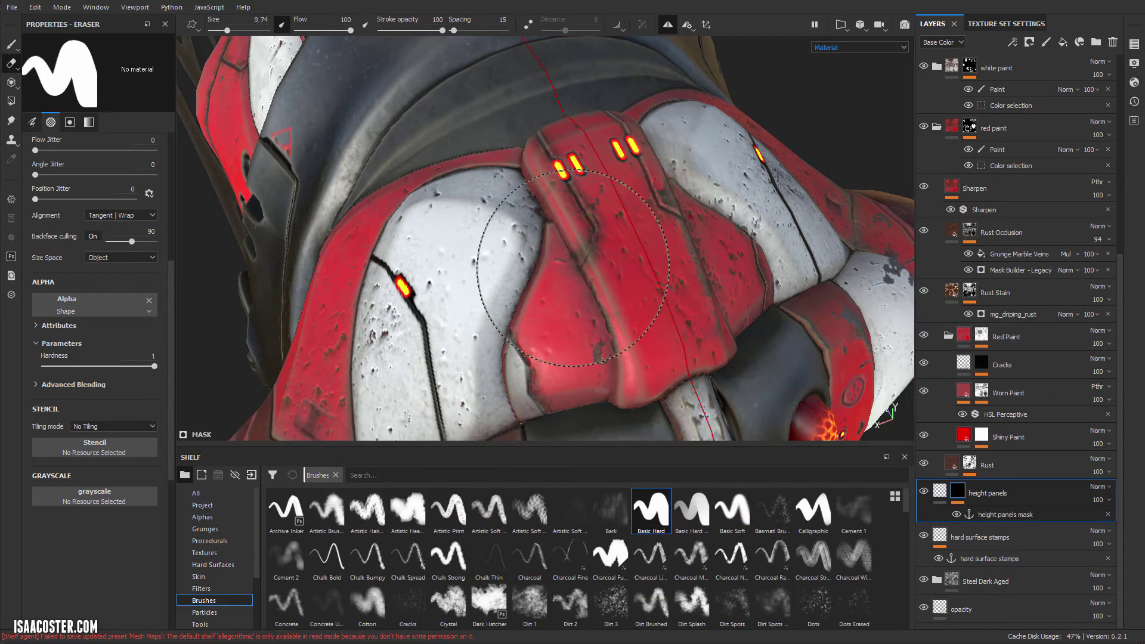
pyautogui.press('[')
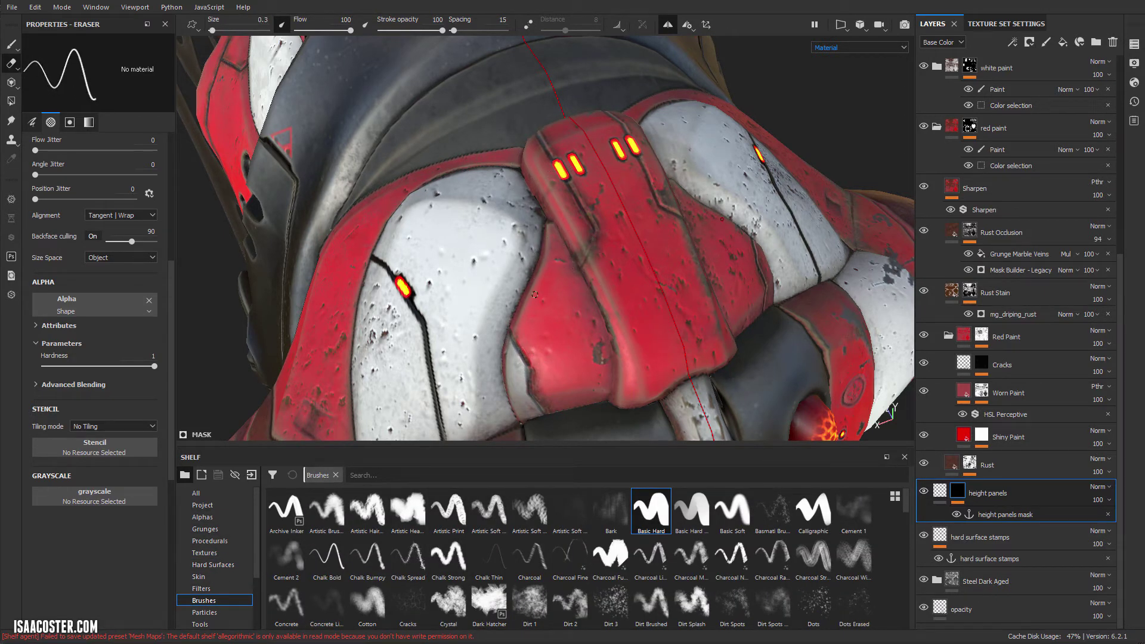
pyautogui.press('[')
# - Paint straight panel lines across the head's white and red plates on the height panels mask, using brush size 0.16 and grayscale 1
pyautogui.keyDown('alt'); pyautogui.moveTo(492, 258); pyautogui.dragTo(527, 304); pyautogui.keyUp('alt')
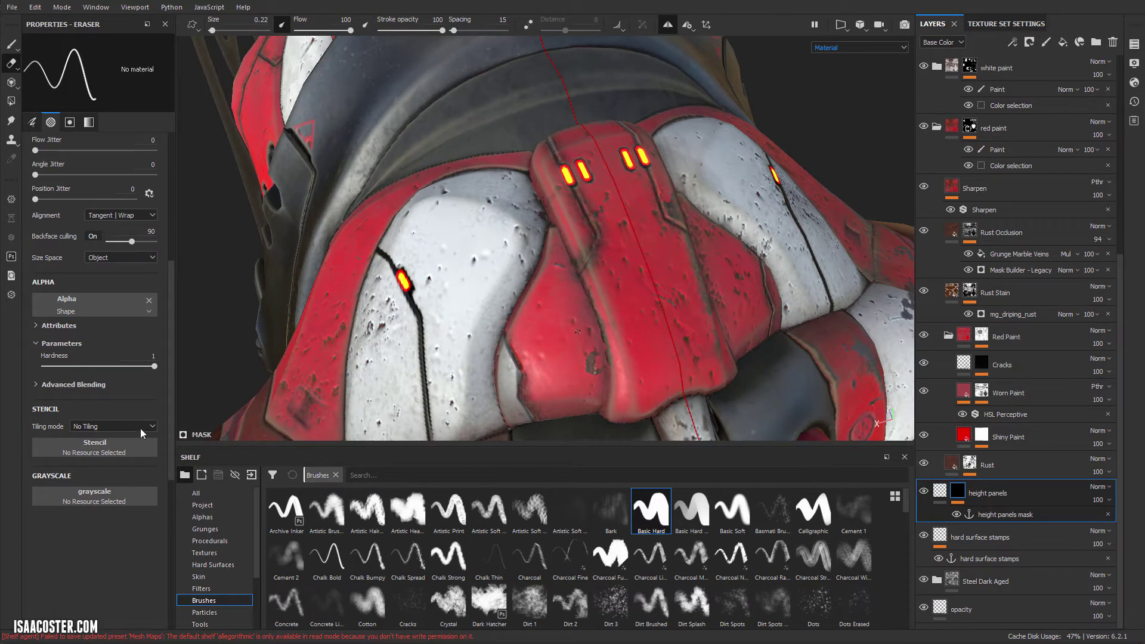
pyautogui.scroll(5, 71, 240)
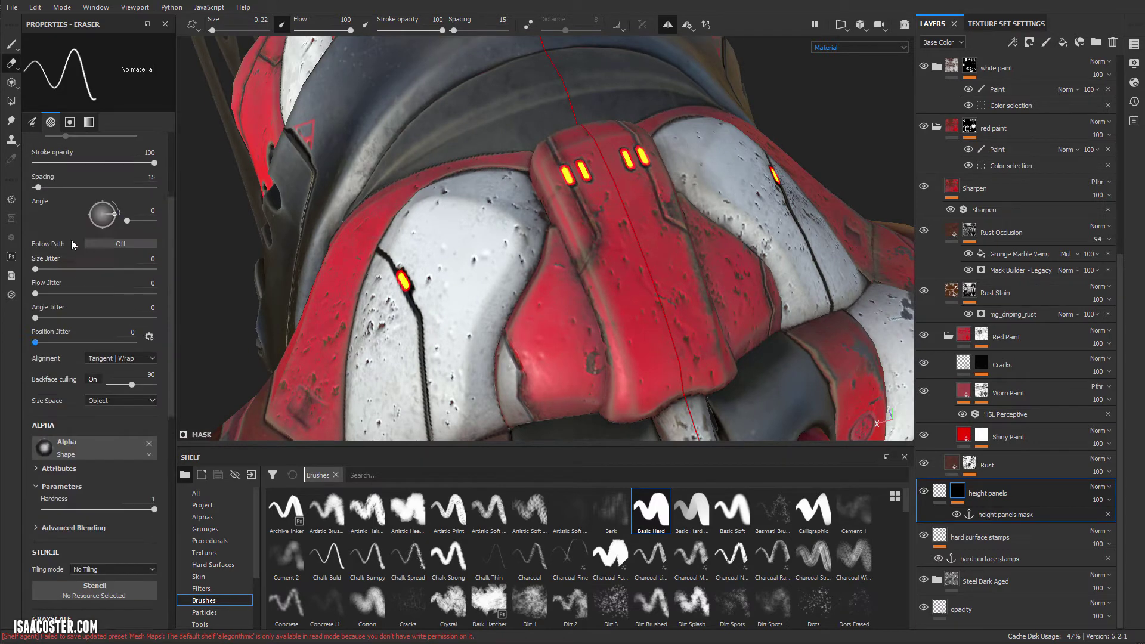
pyautogui.click(11, 45)
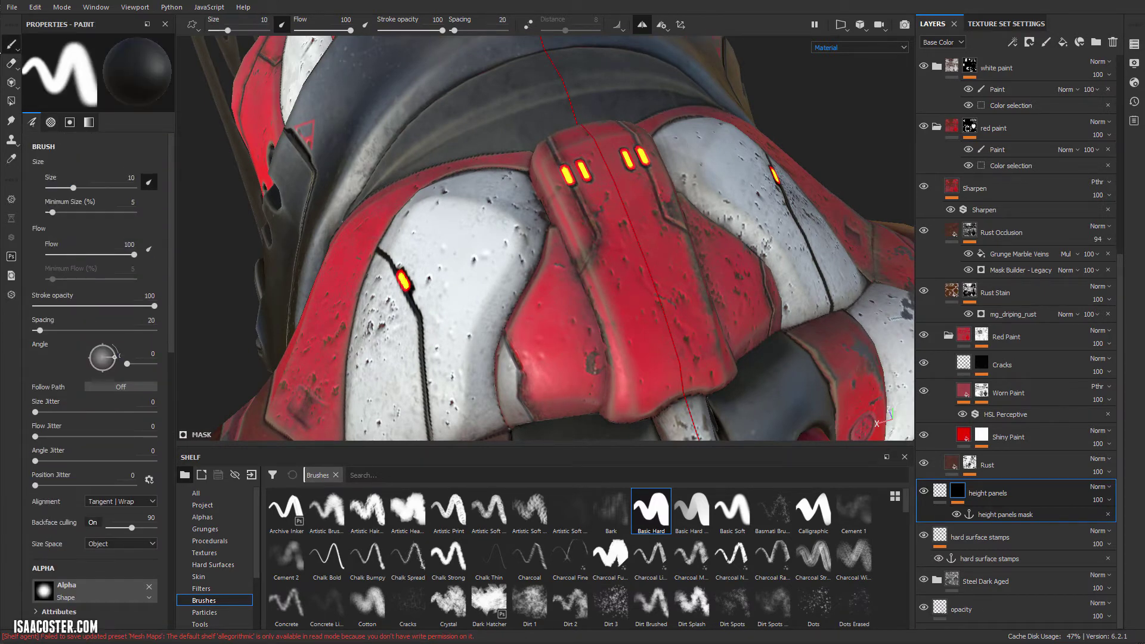
pyautogui.scroll(-5, 69, 474)
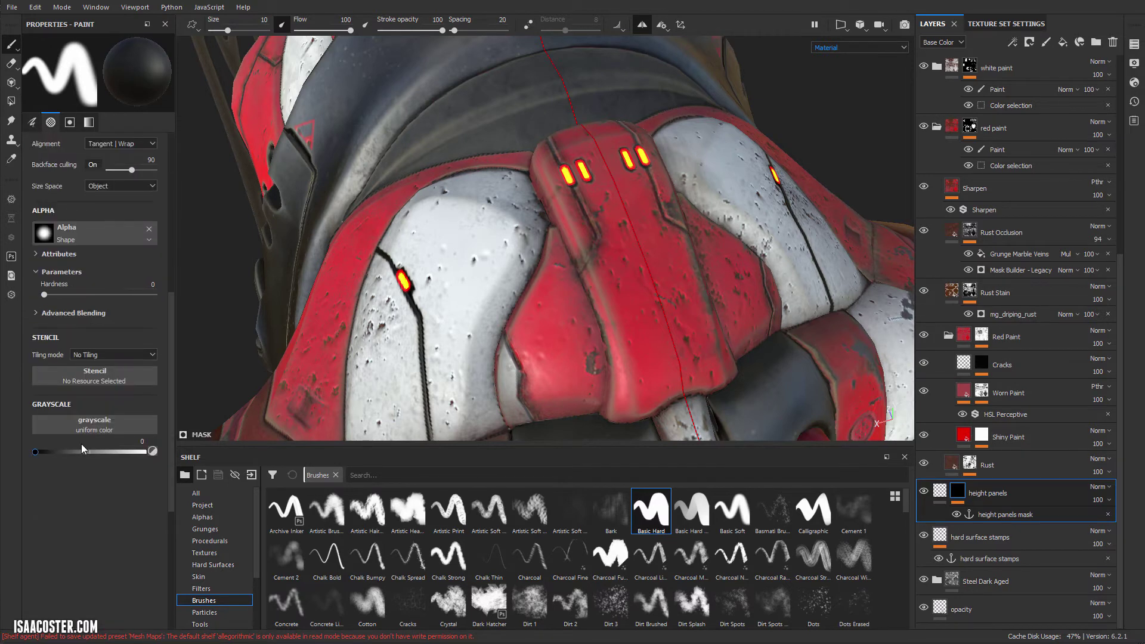
pyautogui.moveTo(130, 451); pyautogui.dragTo(192, 459)
pyautogui.moveTo(540, 312)
pyautogui.keyDown('ctrl'); pyautogui.mouseDown(button='right')
pyautogui.moveTo(455, 313)
pyautogui.moveTo(539, 312)
pyautogui.mouseUp(button='right'); pyautogui.keyUp('ctrl')
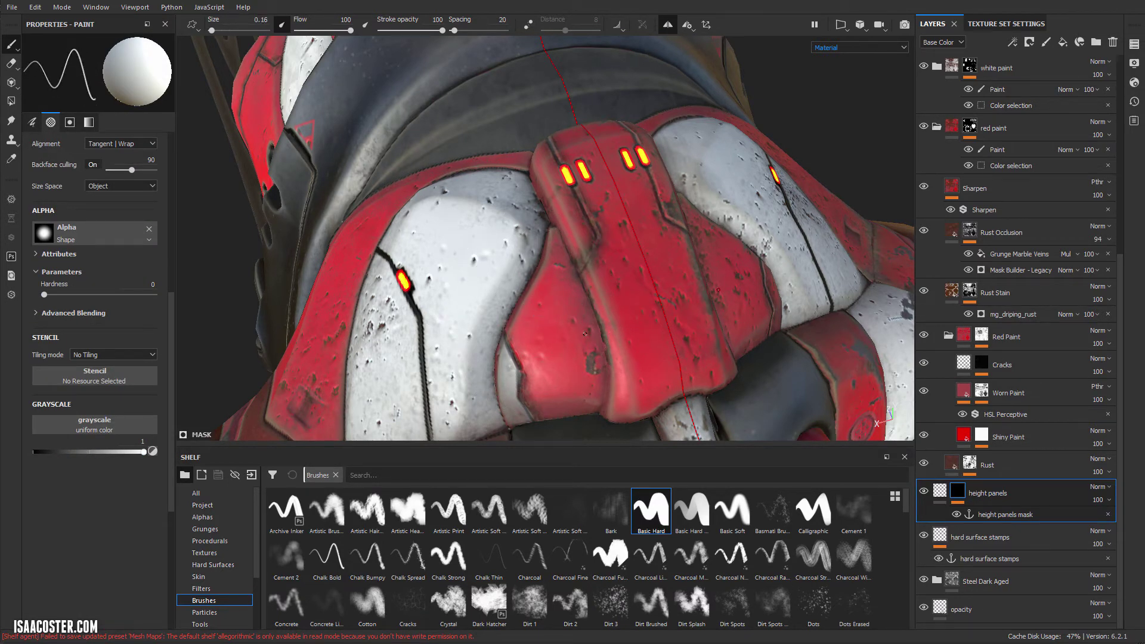
pyautogui.keyDown('shift'); pyautogui.click(516, 289); pyautogui.keyUp('shift')
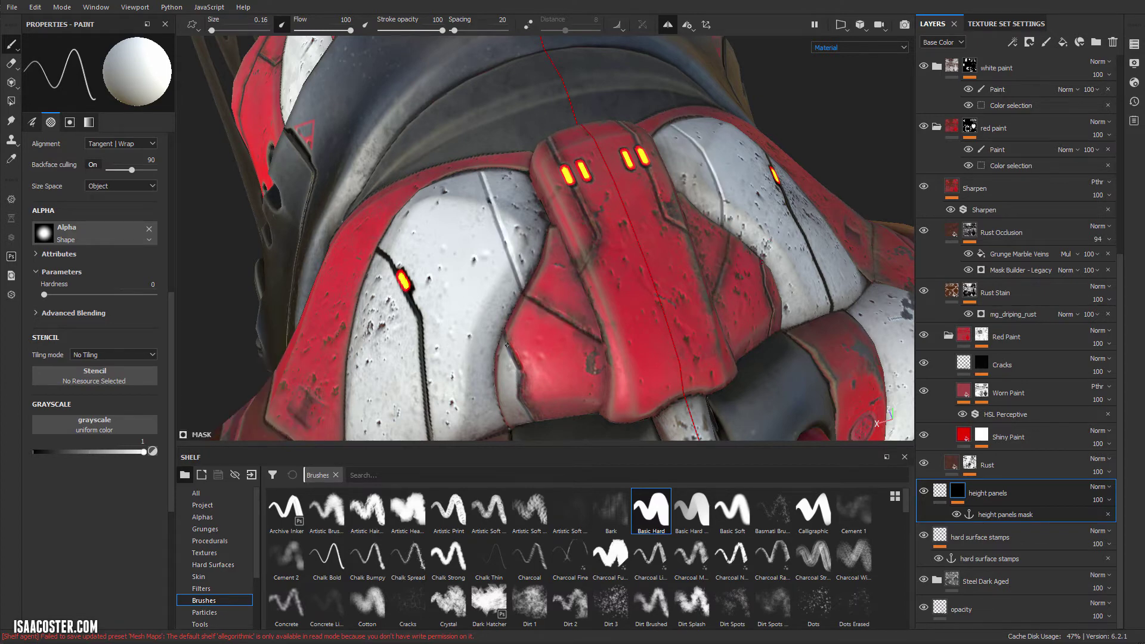
# - Examine the newly painted panel lines and their wear on the white and red head plates from several angles
pyautogui.keyDown('alt'); pyautogui.moveTo(520, 340); pyautogui.dragTo(472, 310); pyautogui.keyUp('alt')
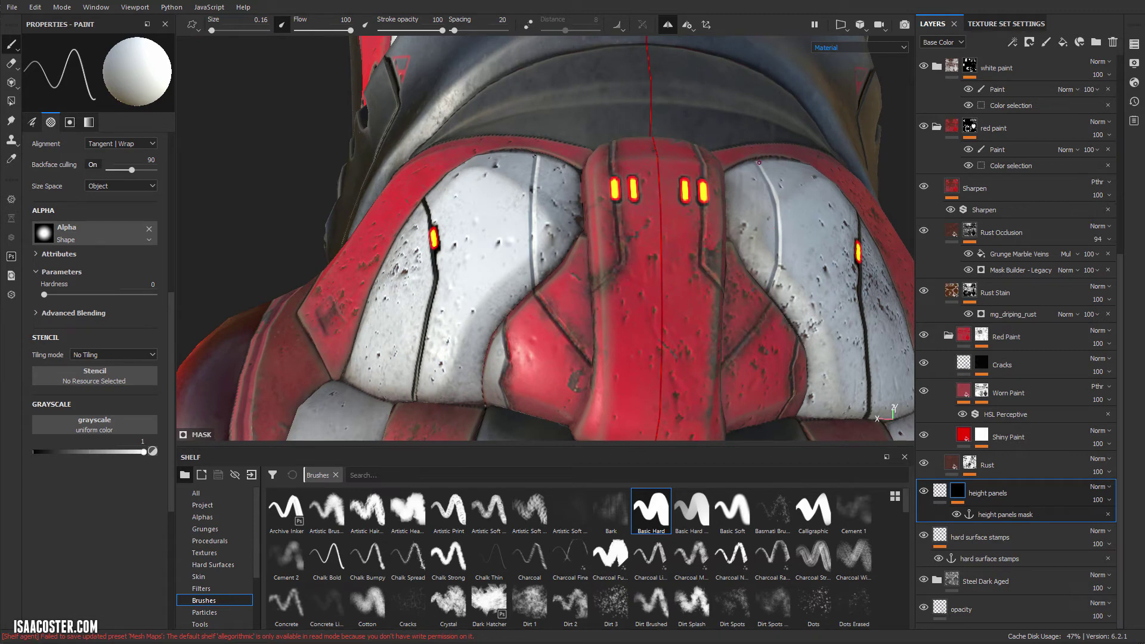
pyautogui.scroll(3, 533, 276)
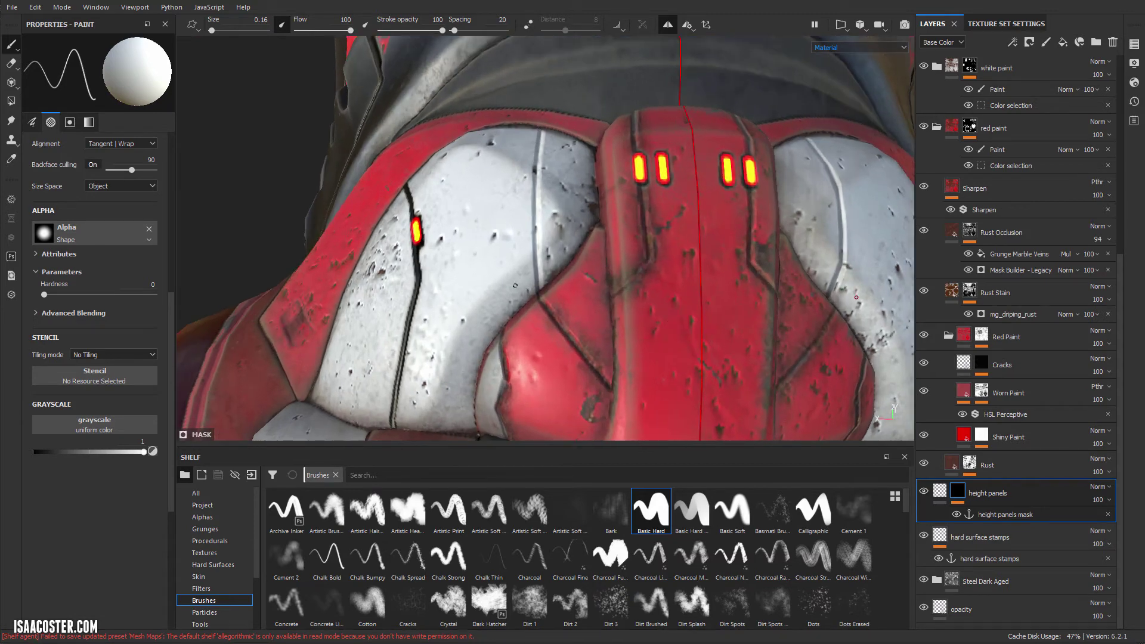
pyautogui.keyDown('alt'); pyautogui.moveTo(536, 286); pyautogui.dragTo(632, 283); pyautogui.keyUp('alt')
pyautogui.scroll(-3, 634, 280)
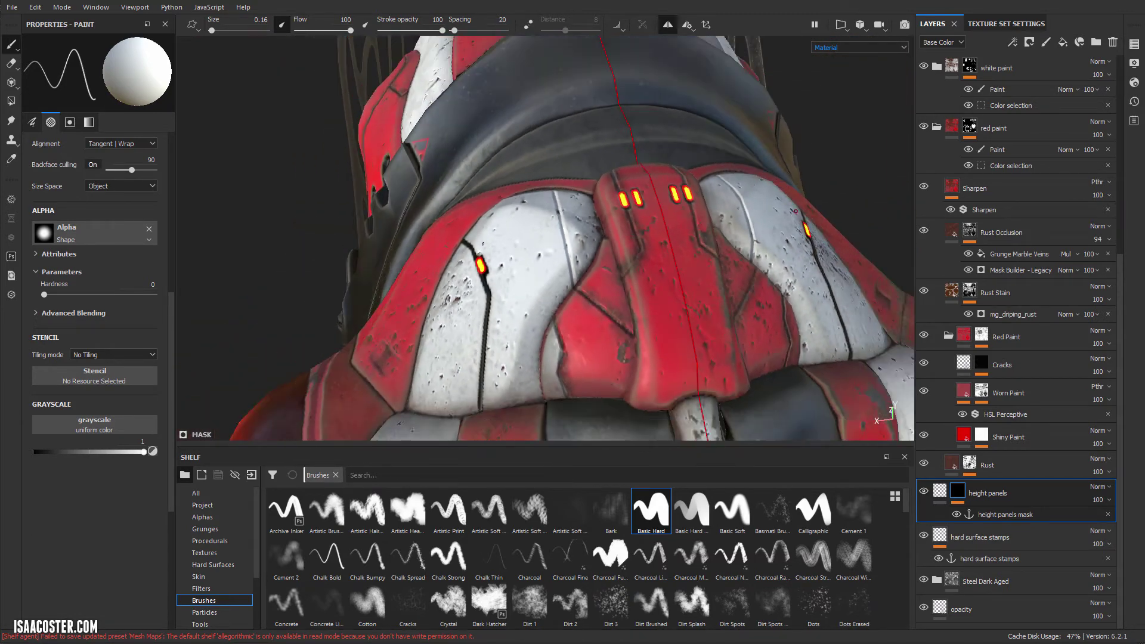
pyautogui.scroll(-3, 475, 226)
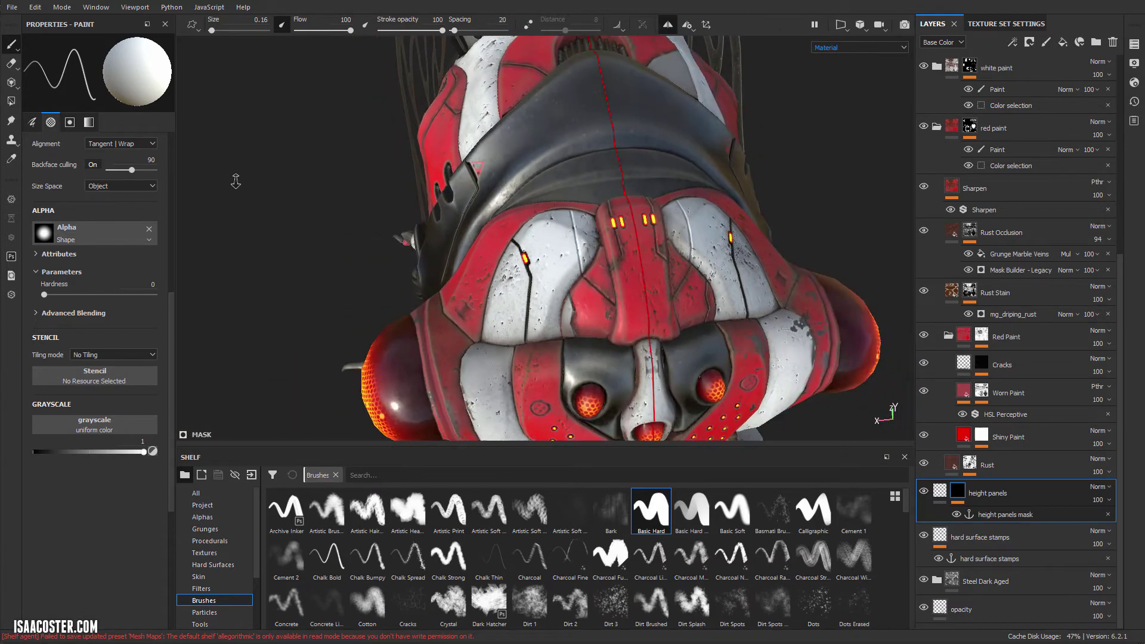
pyautogui.moveTo(434, 253)
pyautogui.keyDown('alt'); pyautogui.mouseDown()
pyautogui.moveTo(470, 160)
pyautogui.moveTo(477, 238)
pyautogui.moveTo(482, 220)
pyautogui.mouseUp(); pyautogui.keyUp('alt')
pyautogui.keyDown('alt'); pyautogui.moveTo(630, 179); pyautogui.dragTo(737, 188); pyautogui.keyUp('alt')
# - Assign the height panels mask anchor point to the Micro Height input of the Mask Builder in white paint's Rust Occlusion
pyautogui.scroll(3, 1014, 358)
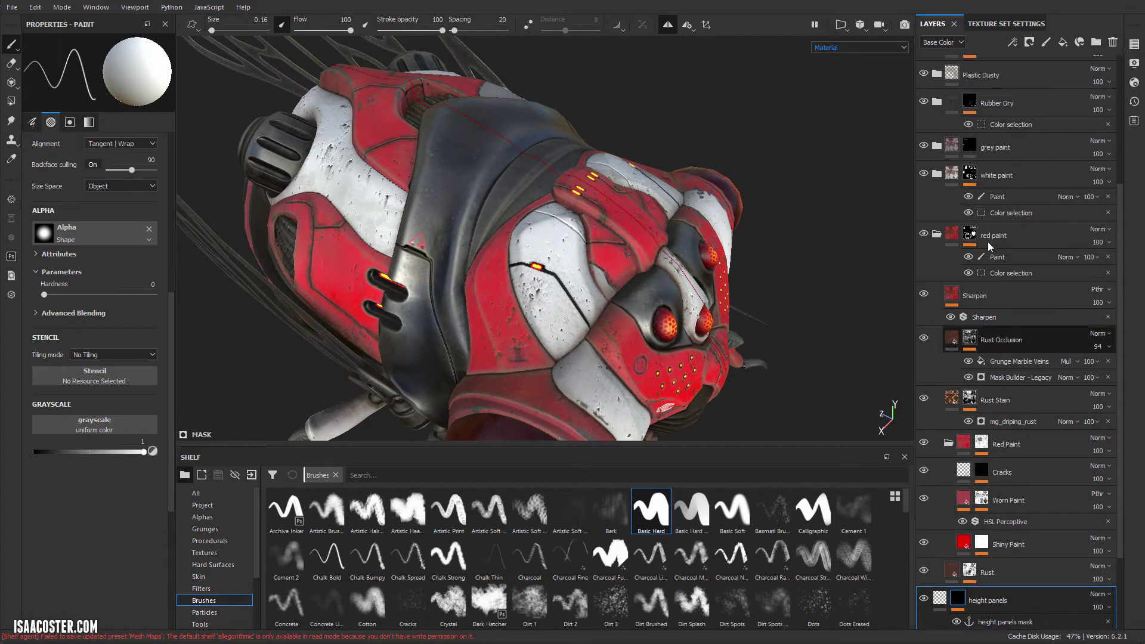
pyautogui.click(938, 210)
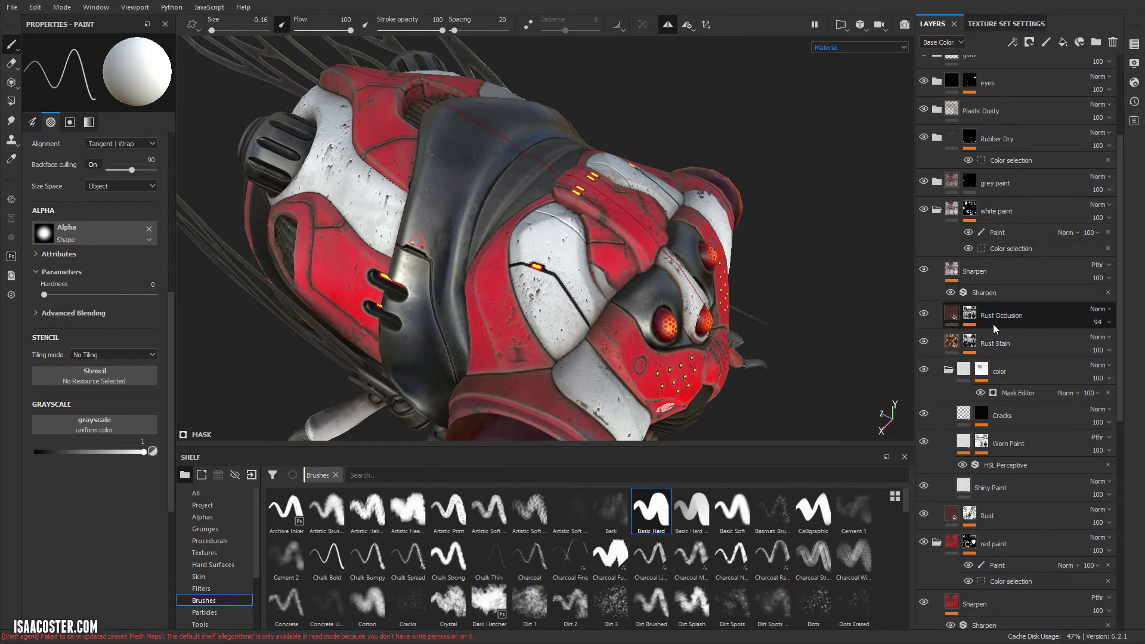
pyautogui.click(974, 315)
pyautogui.click(974, 315)
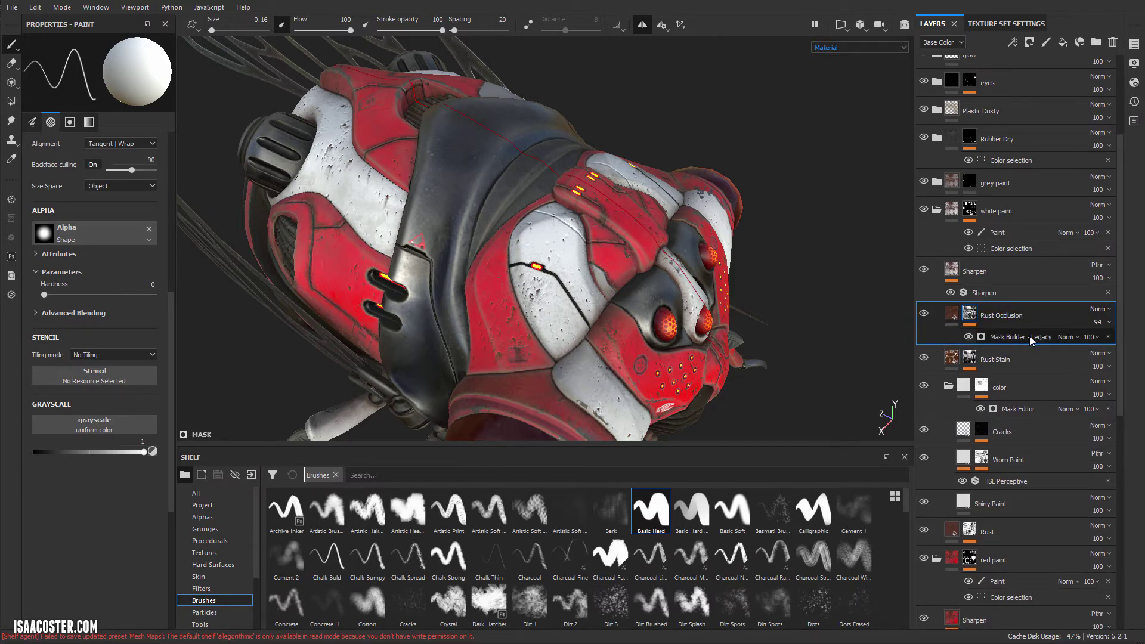
pyautogui.click(1032, 338)
pyautogui.scroll(-2, 73, 382)
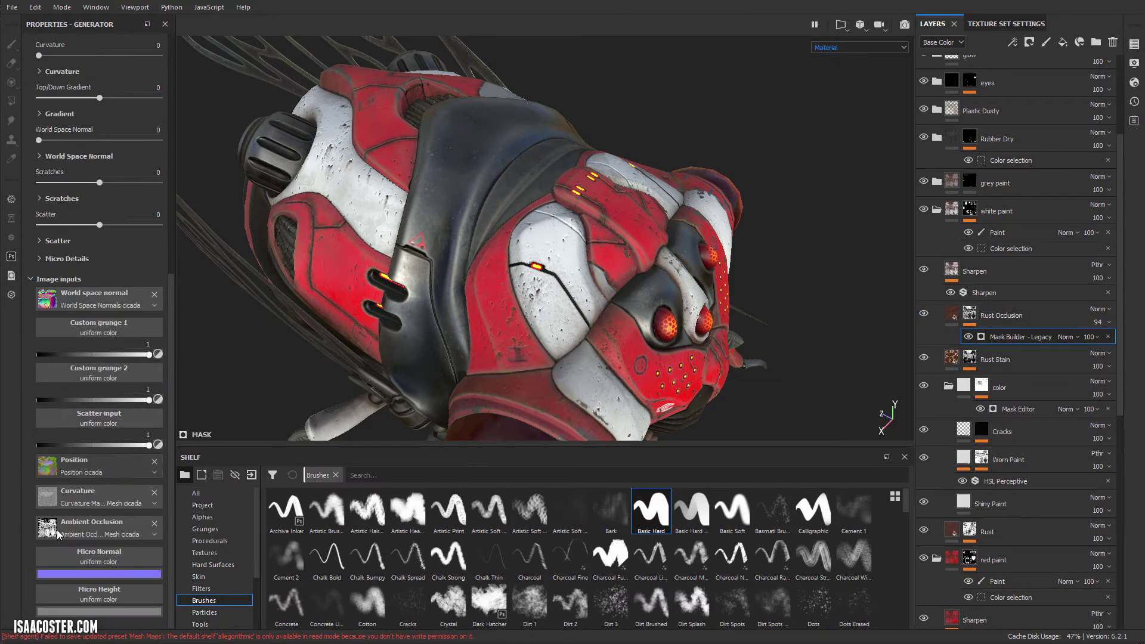
pyautogui.click(120, 597)
pyautogui.click(196, 427)
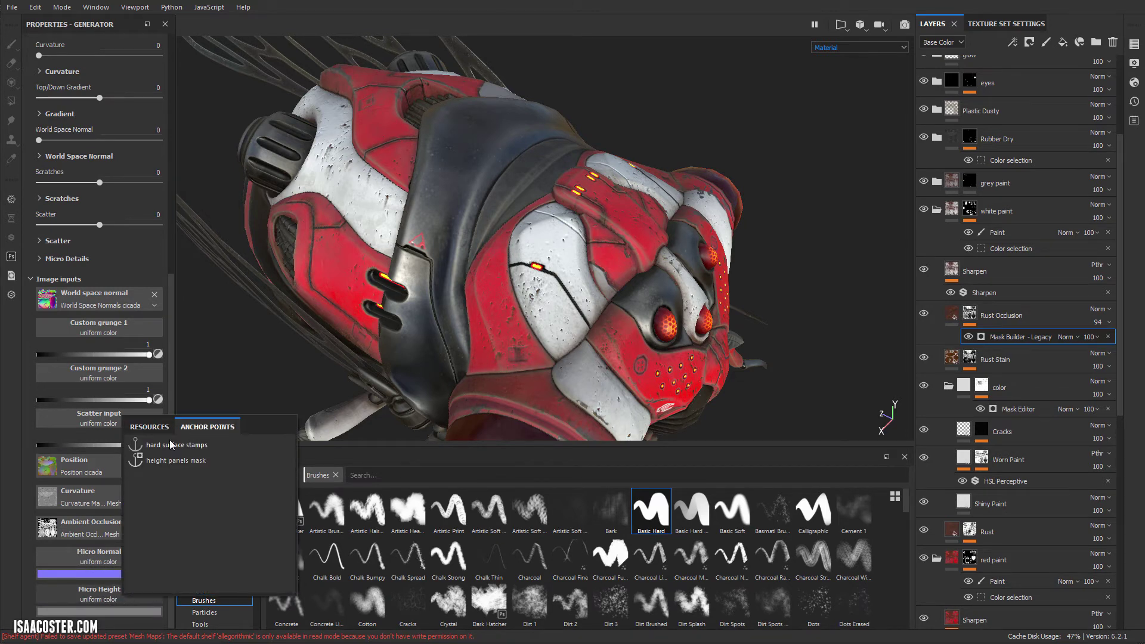
pyautogui.click(166, 460)
# - Check the generator's Micro Details settings and inspect the wear along the lines on the white head plates
pyautogui.scroll(3, 90, 564)
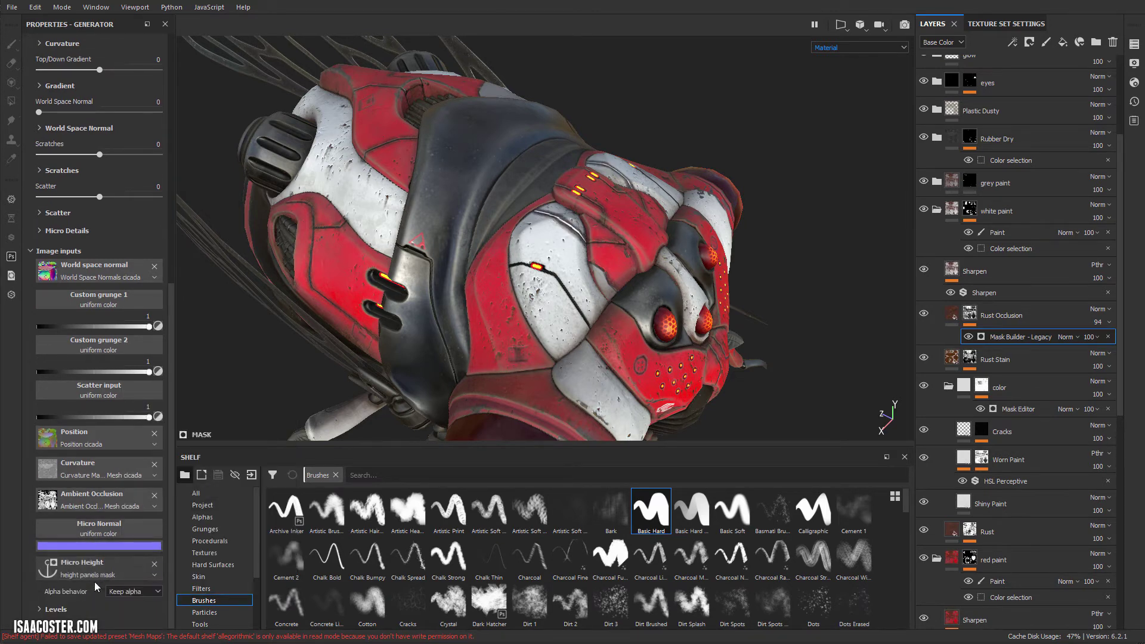
pyautogui.scroll(6, 77, 292)
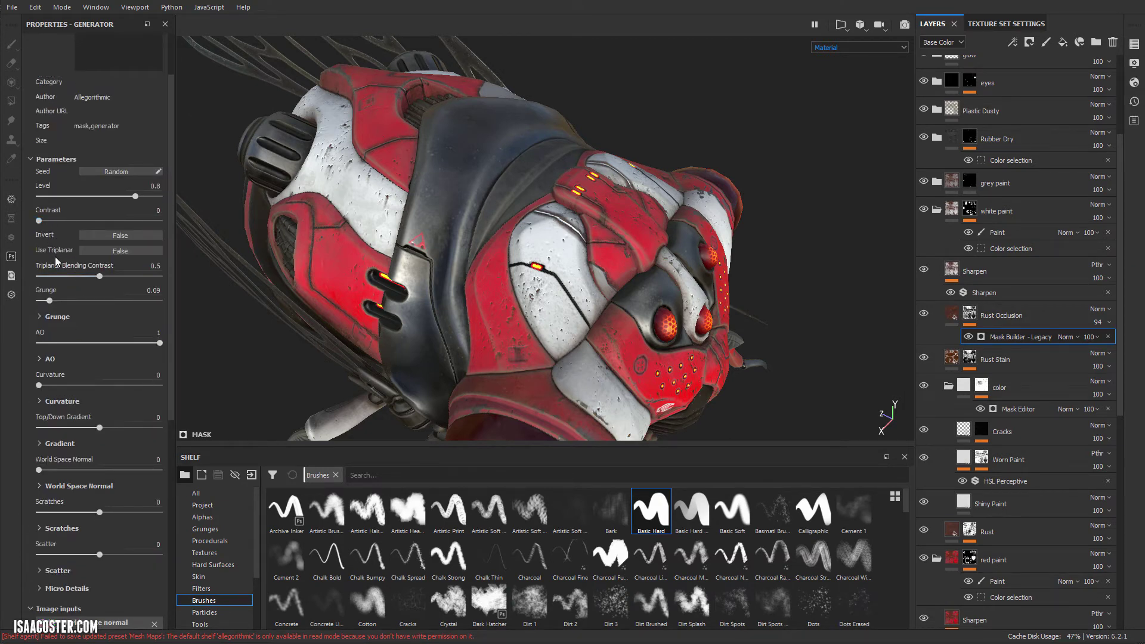
pyautogui.scroll(2, 39, 220)
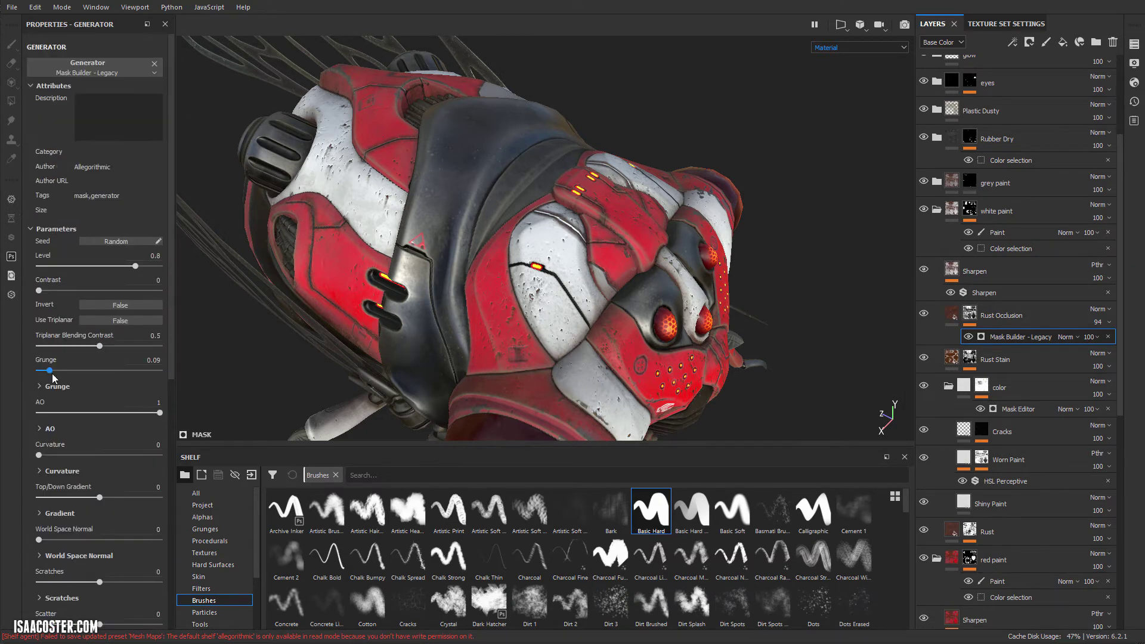
pyautogui.scroll(-2, 71, 339)
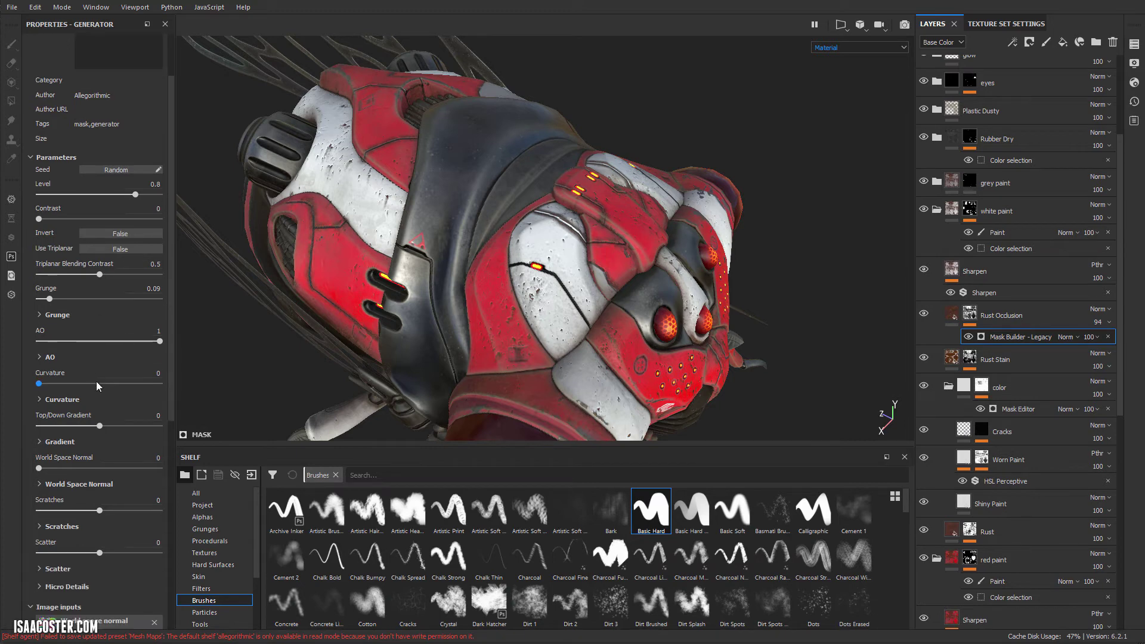
pyautogui.click(46, 587)
pyautogui.scroll(-3, 45, 561)
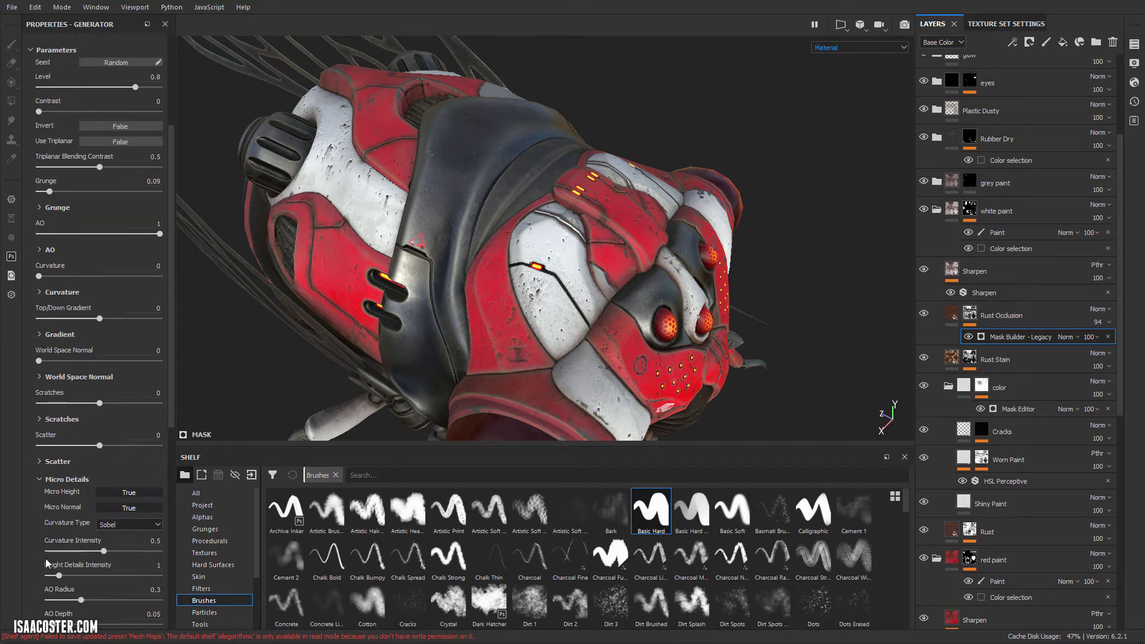
pyautogui.keyDown('alt'); pyautogui.moveTo(482, 272); pyautogui.dragTo(444, 325); pyautogui.keyUp('alt')
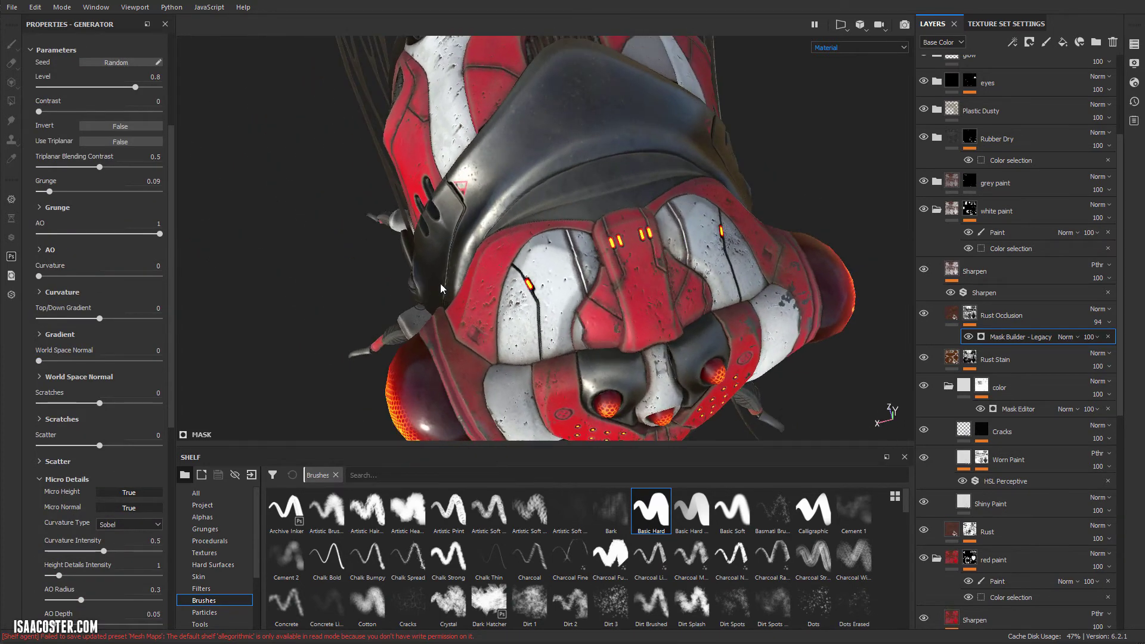
pyautogui.keyDown('alt'); pyautogui.moveTo(444, 325); pyautogui.dragTo(874, 299, button='right'); pyautogui.keyUp('alt')
pyautogui.keyDown('alt'); pyautogui.moveTo(875, 303); pyautogui.dragTo(594, 321); pyautogui.keyUp('alt')
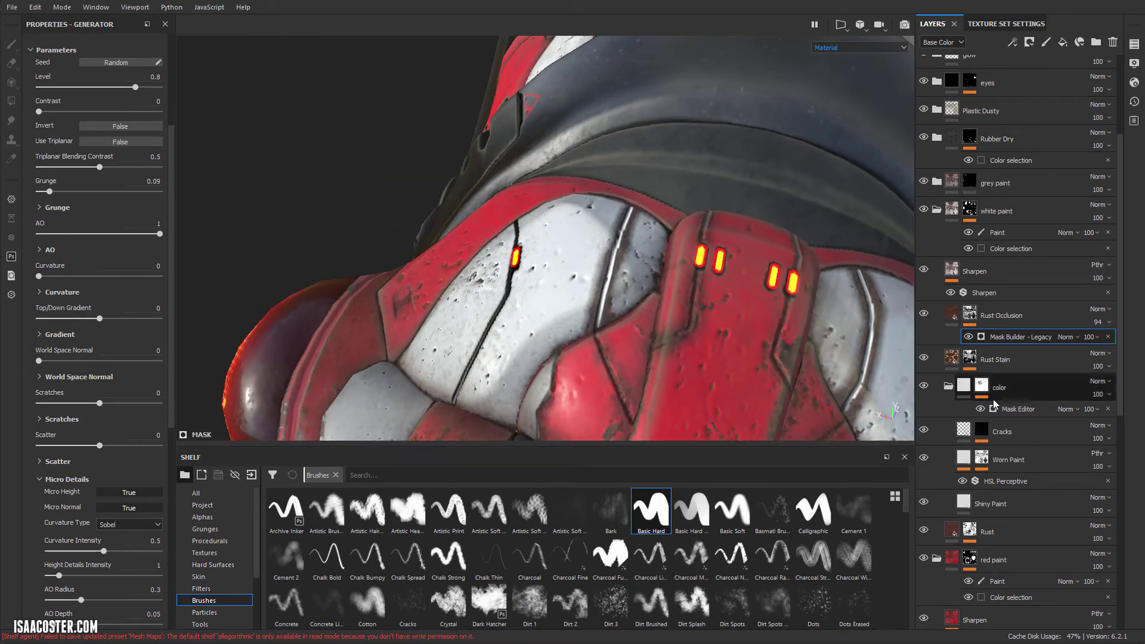
# - Hide the Grunge Marble Veins fill in red paint's Rust Occlusion and examine the rust along the red plates' panel lines
pyautogui.scroll(-3, 1012, 499)
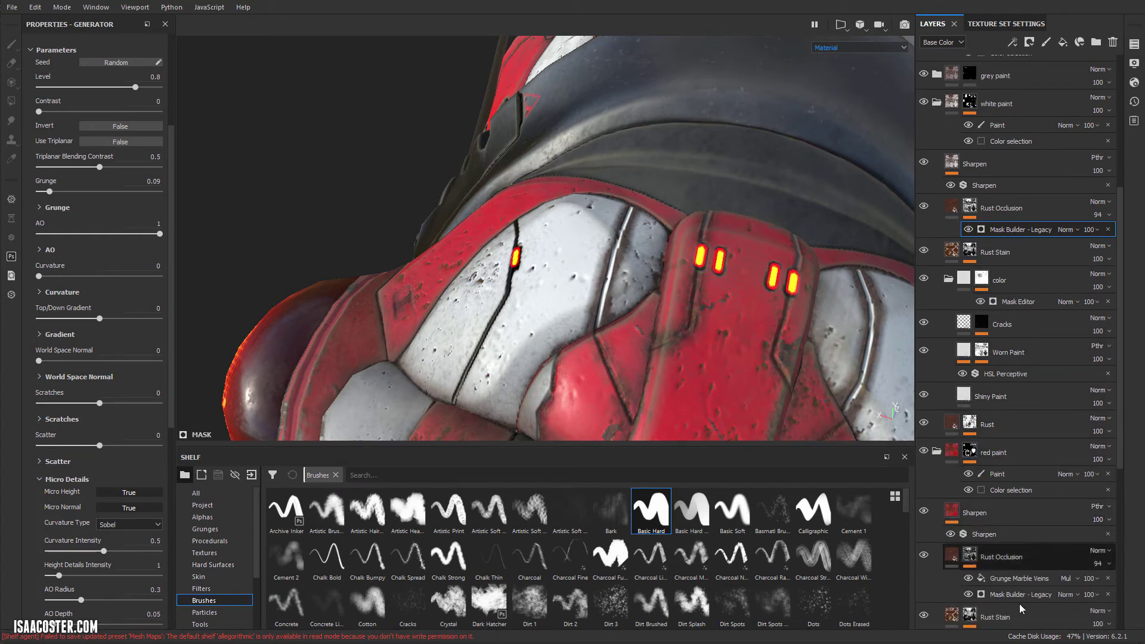
pyautogui.click(993, 581)
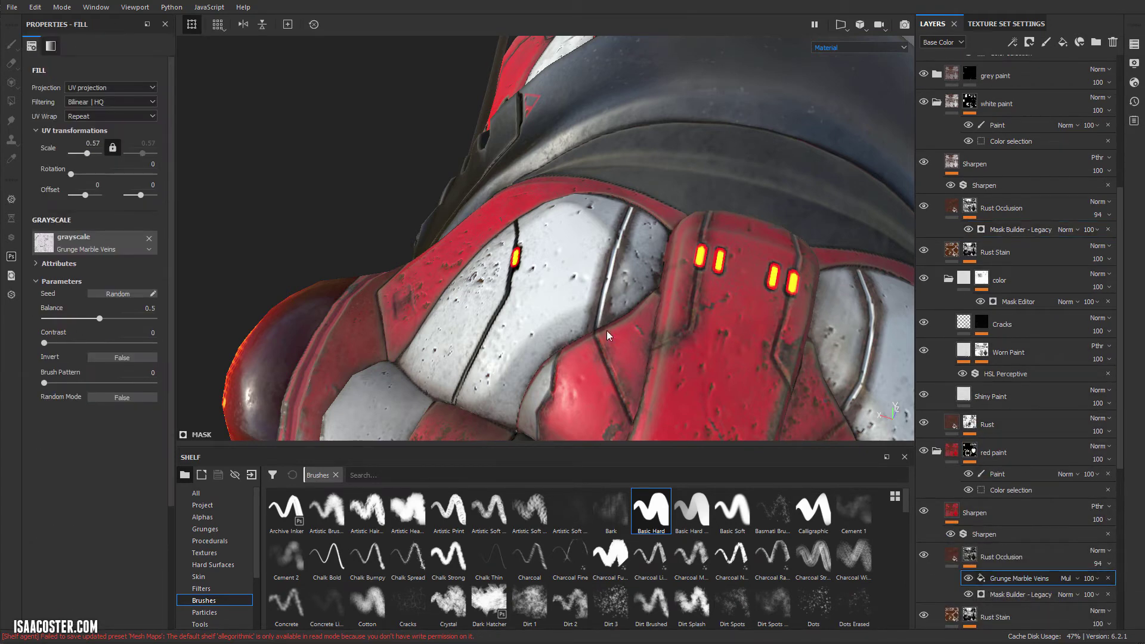
pyautogui.keyDown('alt'); pyautogui.moveTo(550, 285); pyautogui.dragTo(698, 263); pyautogui.keyUp('alt')
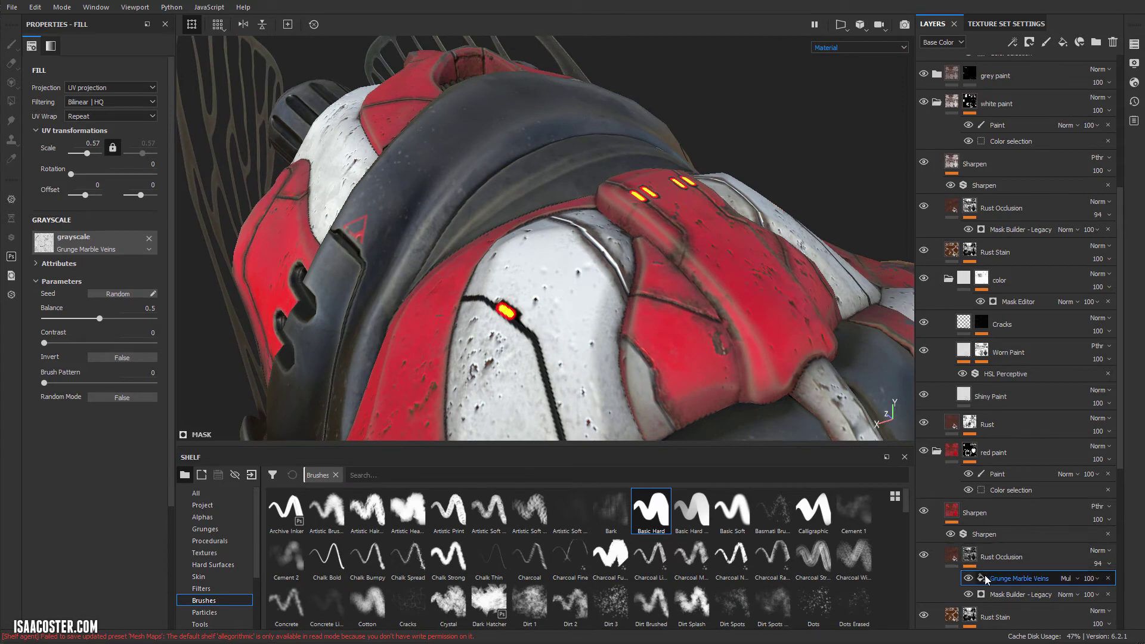
pyautogui.click(967, 579)
pyautogui.keyDown('alt'); pyautogui.moveTo(682, 338); pyautogui.dragTo(603, 278); pyautogui.keyUp('alt')
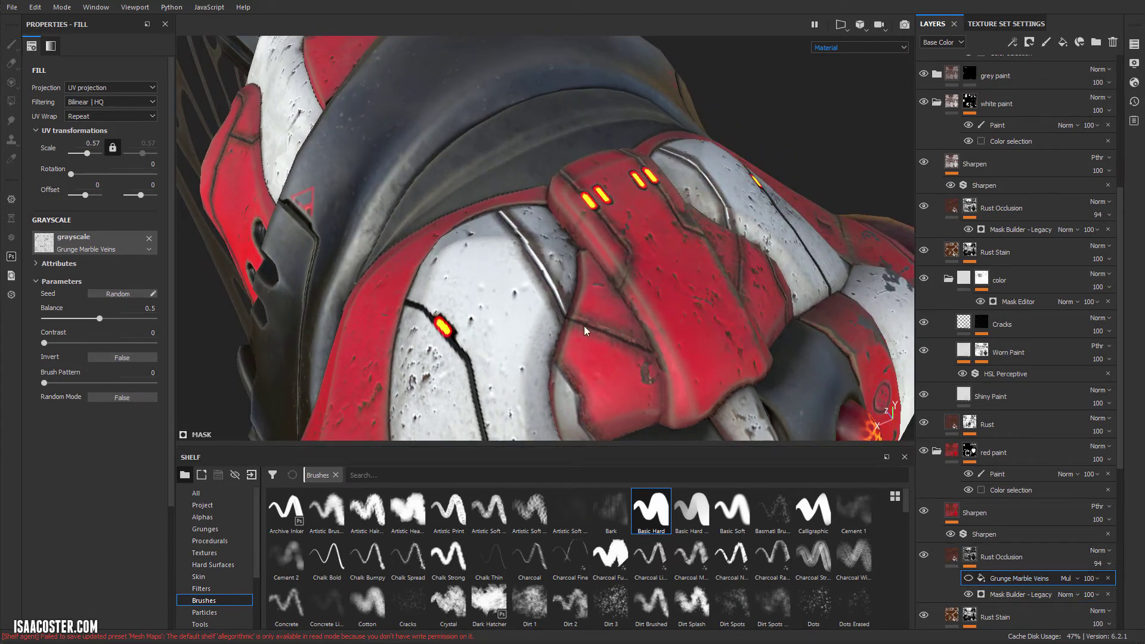
pyautogui.keyDown('alt'); pyautogui.moveTo(617, 337); pyautogui.dragTo(715, 202); pyautogui.keyUp('alt')
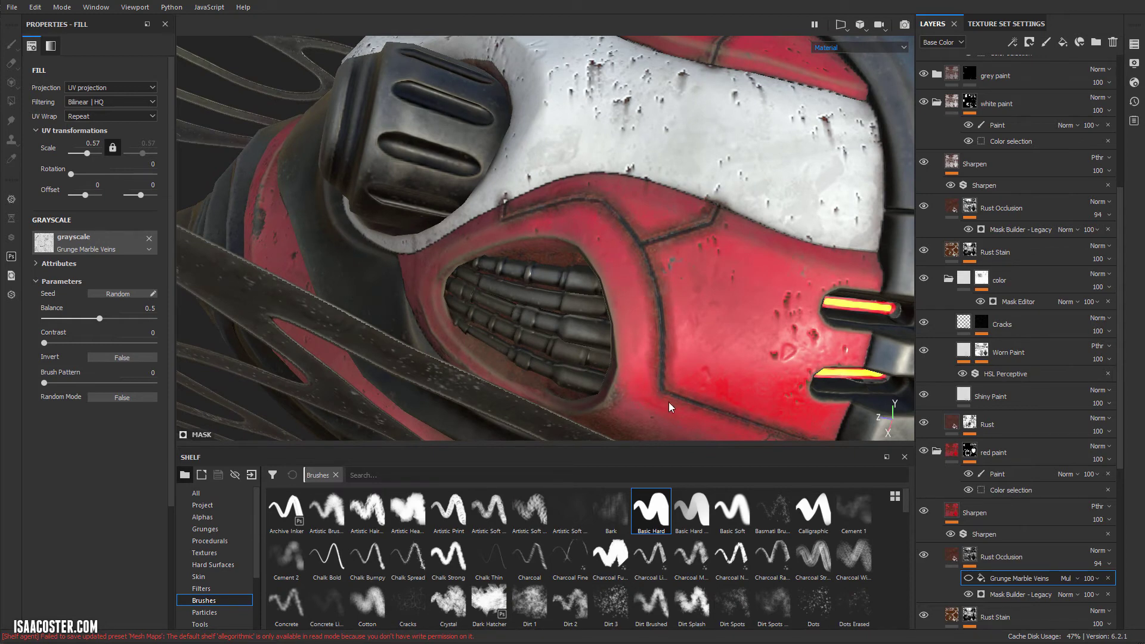
pyautogui.keyDown('alt'); pyautogui.moveTo(738, 309); pyautogui.dragTo(706, 244, button='middle'); pyautogui.keyUp('alt')
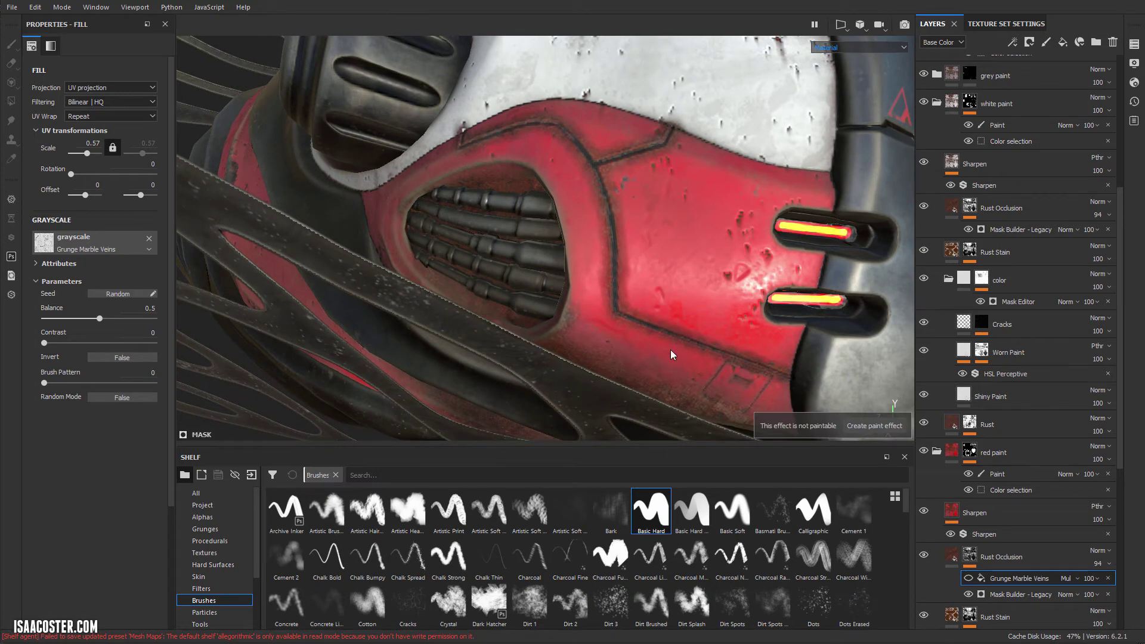
pyautogui.keyDown('alt'); pyautogui.moveTo(664, 312); pyautogui.dragTo(667, 308); pyautogui.keyUp('alt')
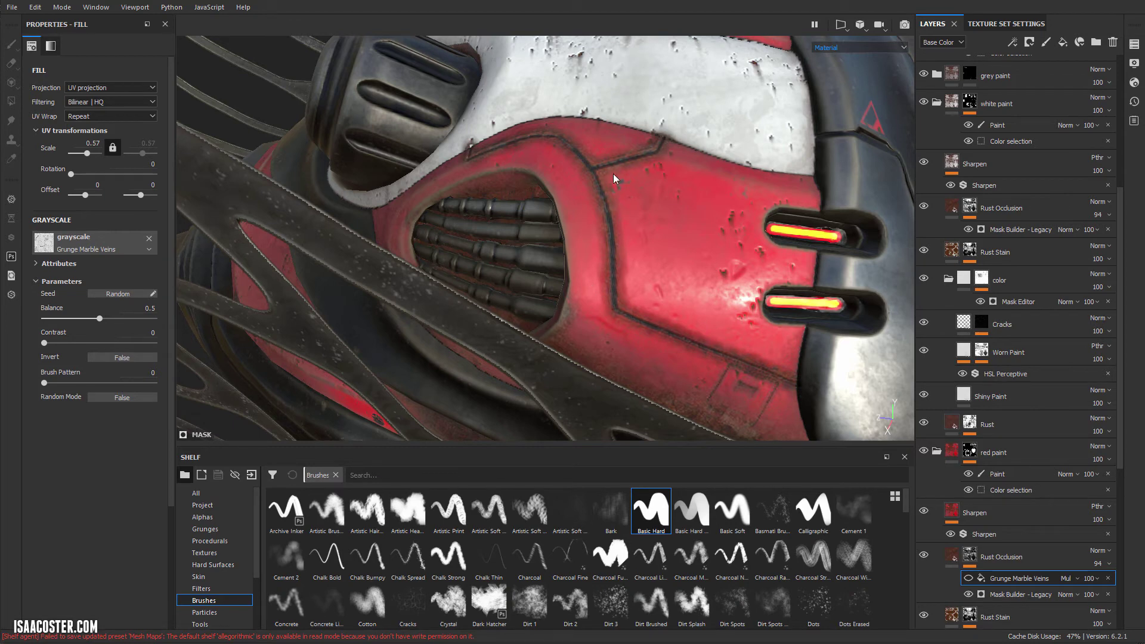
pyautogui.keyDown('alt'); pyautogui.moveTo(713, 202); pyautogui.dragTo(708, 238); pyautogui.keyUp('alt')
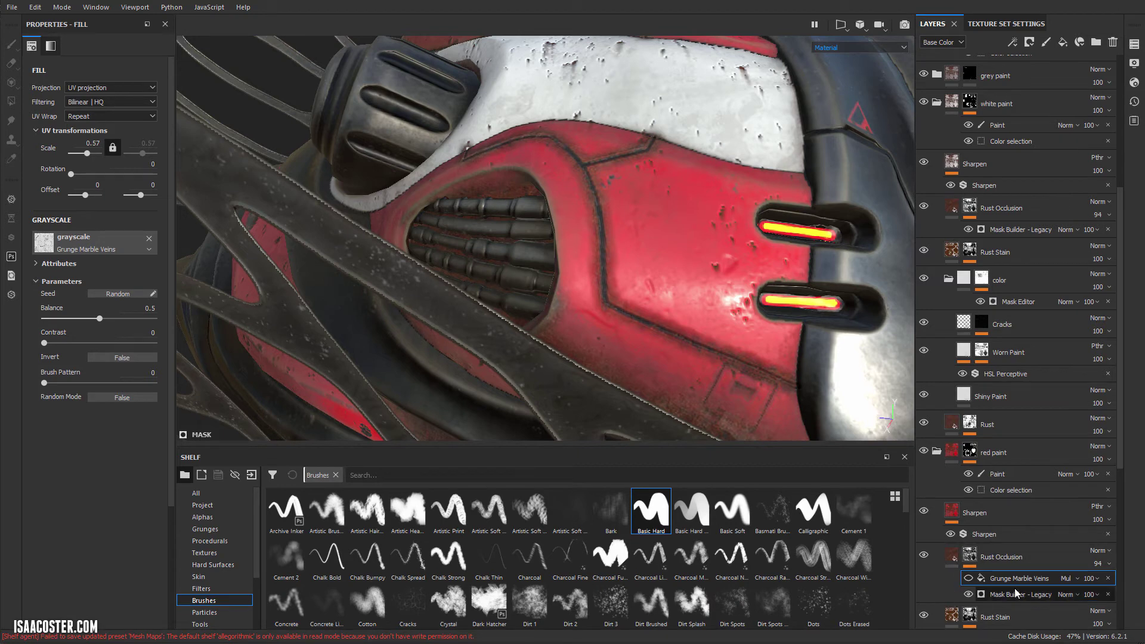
# - Show the Grunge Marble Veins fill again and view the Rust Occlusion mask alone, toggling the fill to compare
pyautogui.click(969, 578)
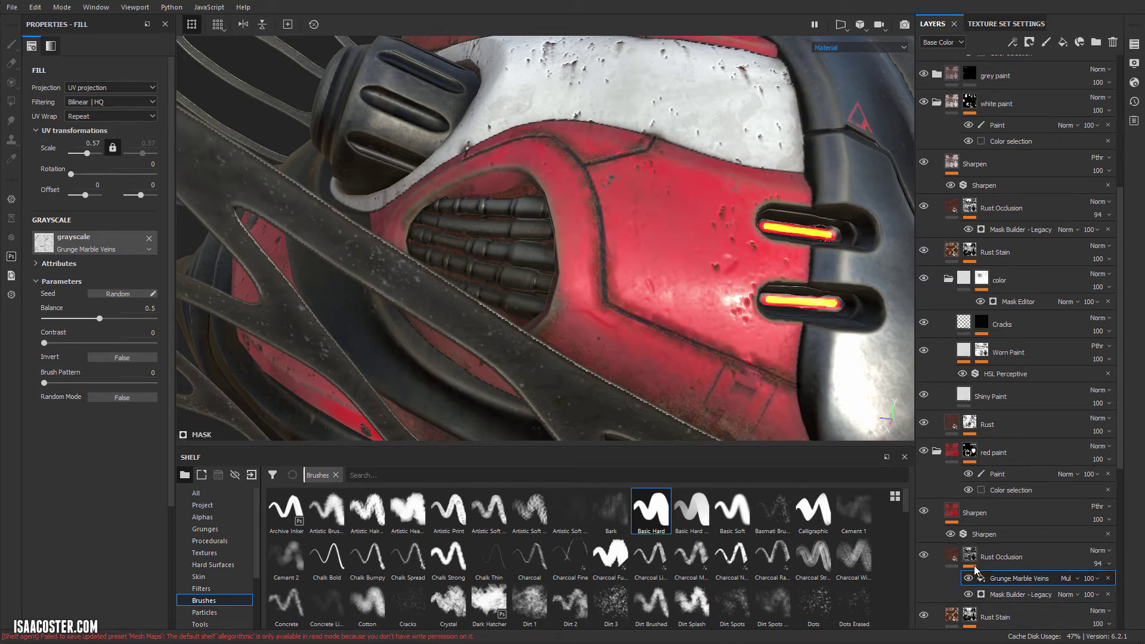
pyautogui.keyDown('alt'); pyautogui.click(970, 555); pyautogui.keyUp('alt')
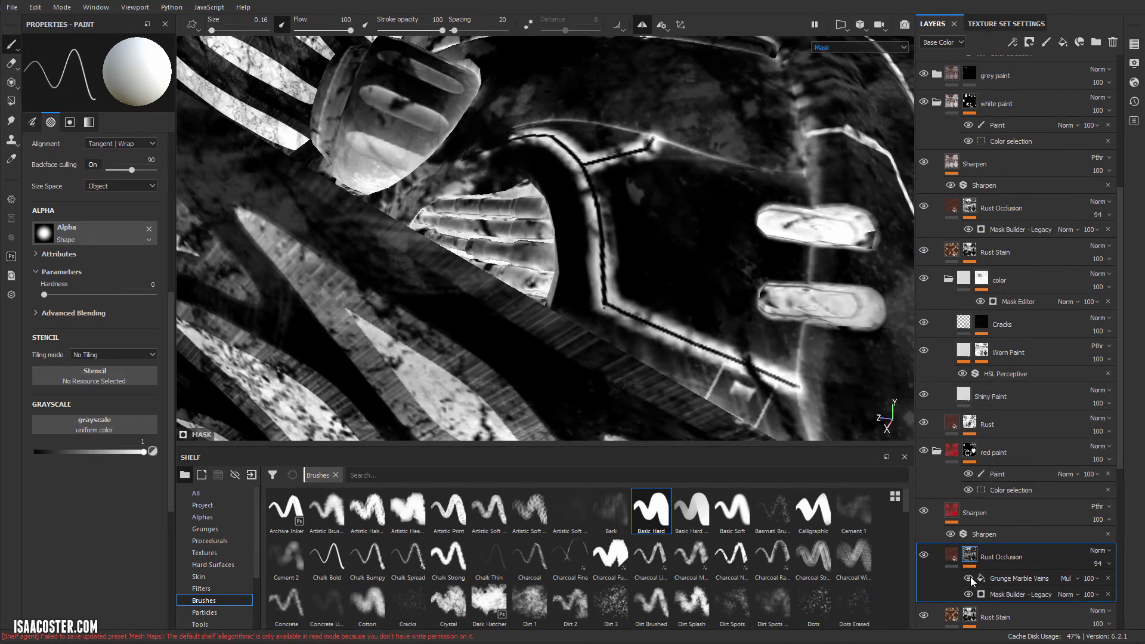
pyautogui.click(970, 578)
pyautogui.click(970, 578)
# - Switch the Grunge Marble Veins fill's blend mode to Normal to view the grunge on its own, and set it back to Multiply
pyautogui.click(1066, 578)
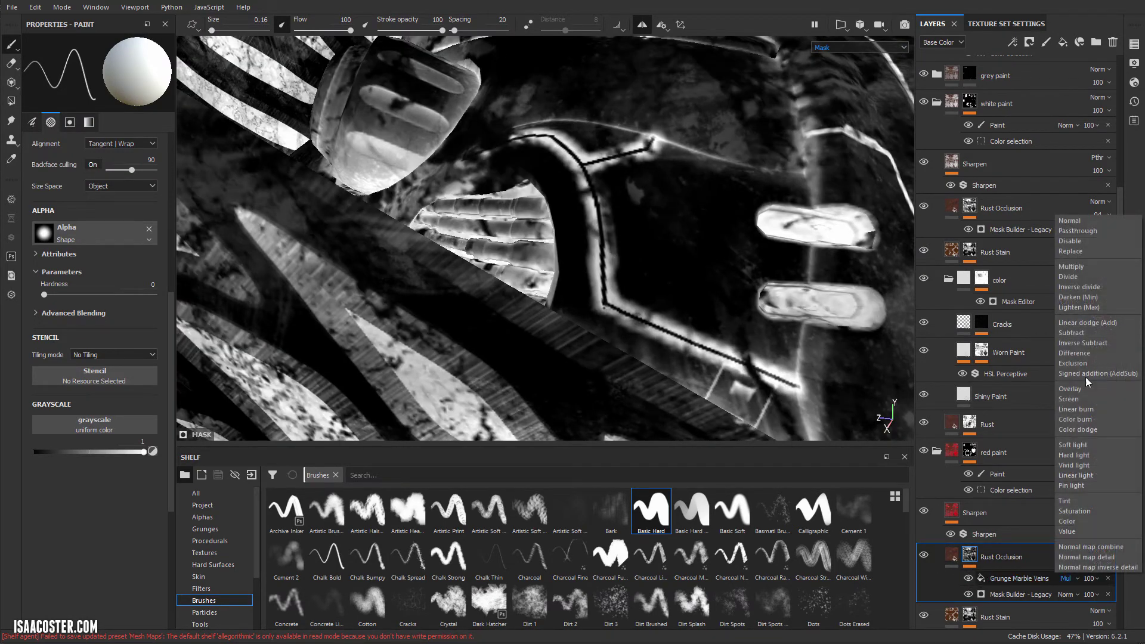
pyautogui.click(1094, 221)
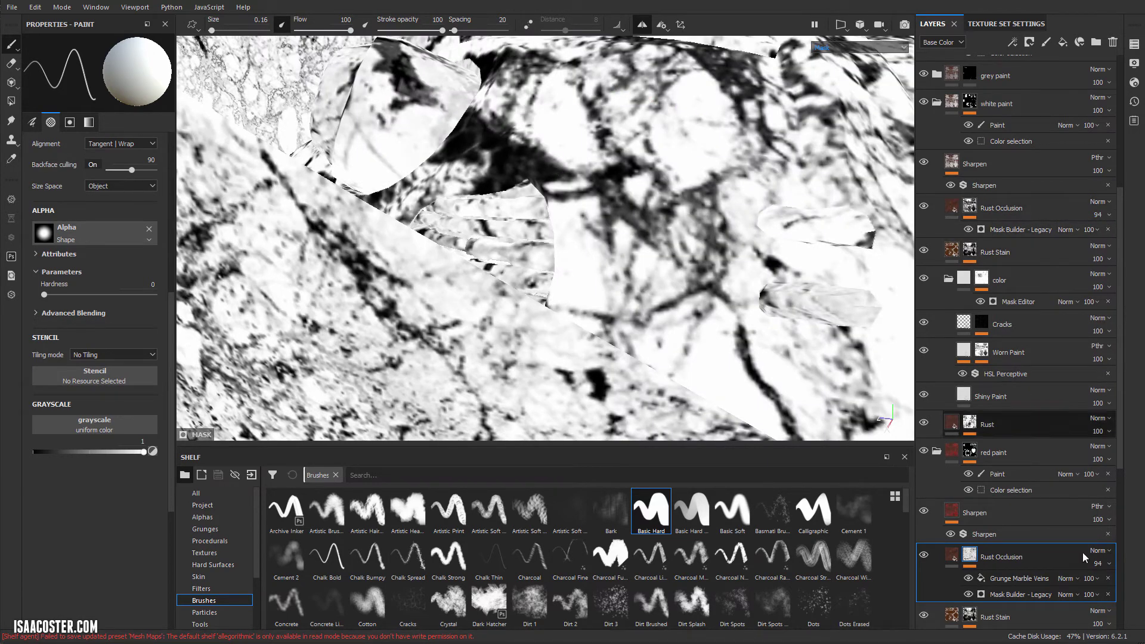
pyautogui.click(1090, 578)
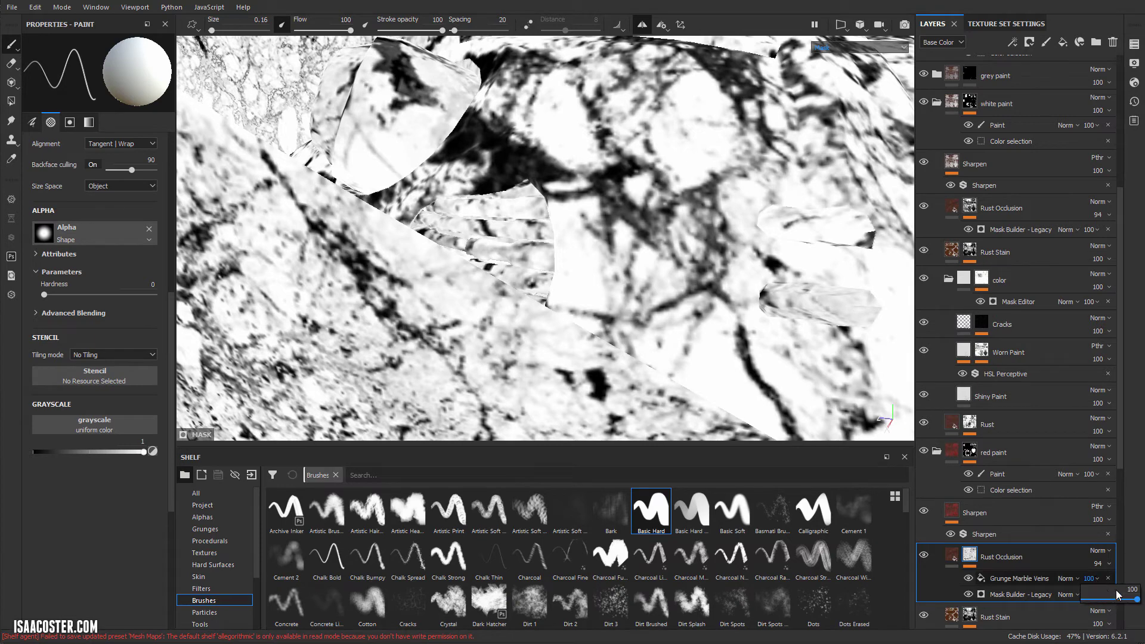
pyautogui.click(1066, 578)
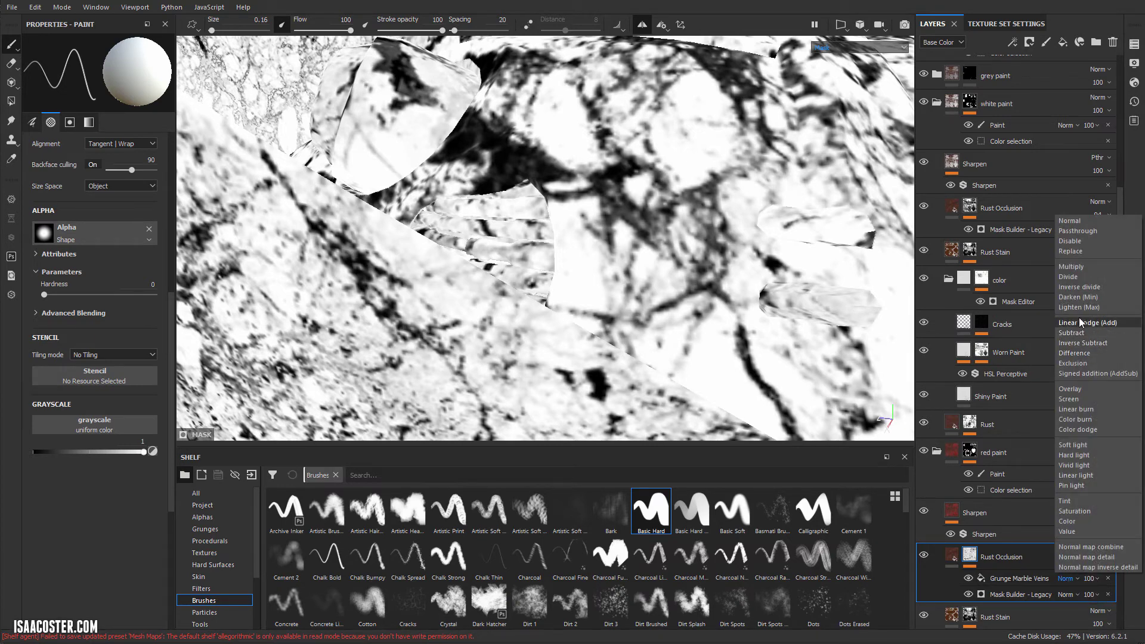
pyautogui.click(1080, 267)
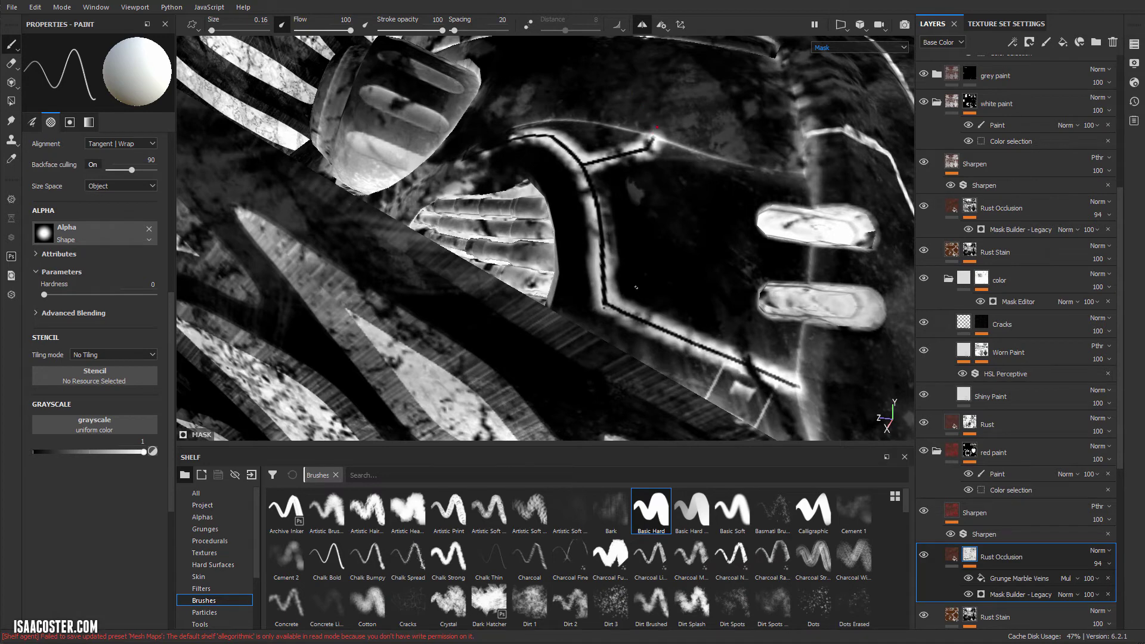
# - Return to the material display and examine the broken-up rust along the red side panels' lines
pyautogui.press('m')
pyautogui.keyDown('alt'); pyautogui.moveTo(636, 288); pyautogui.dragTo(753, 382); pyautogui.keyUp('alt')
pyautogui.keyDown('alt'); pyautogui.moveTo(583, 191); pyautogui.dragTo(593, 108, button='right'); pyautogui.keyUp('alt')
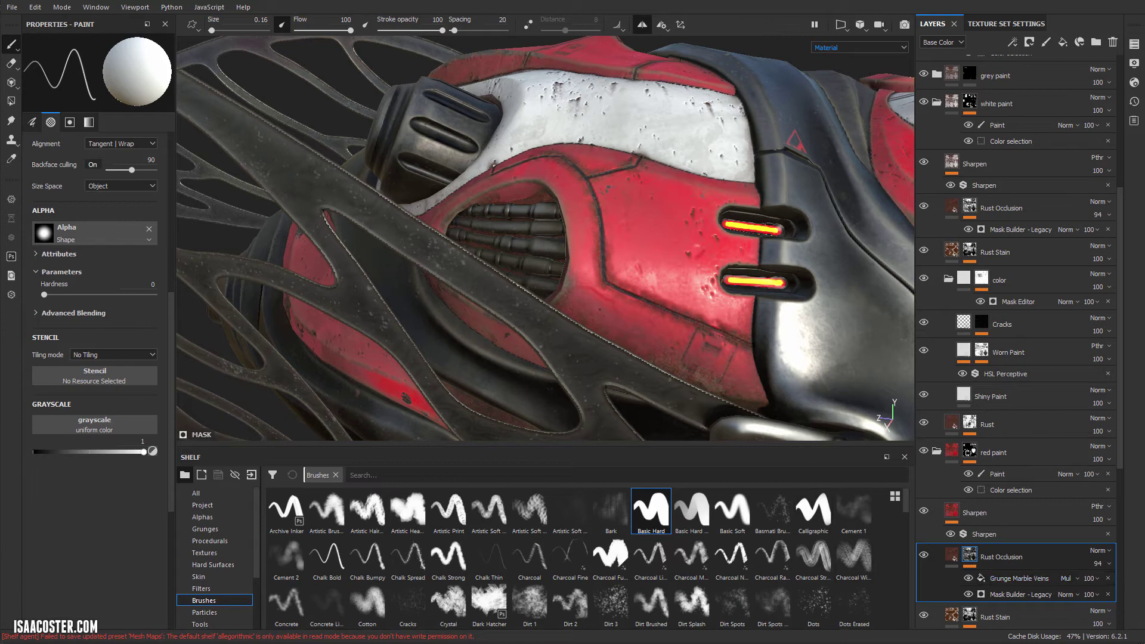
pyautogui.keyDown('alt'); pyautogui.moveTo(835, 250); pyautogui.dragTo(692, 170); pyautogui.keyUp('alt')
pyautogui.scroll(2, 990, 224)
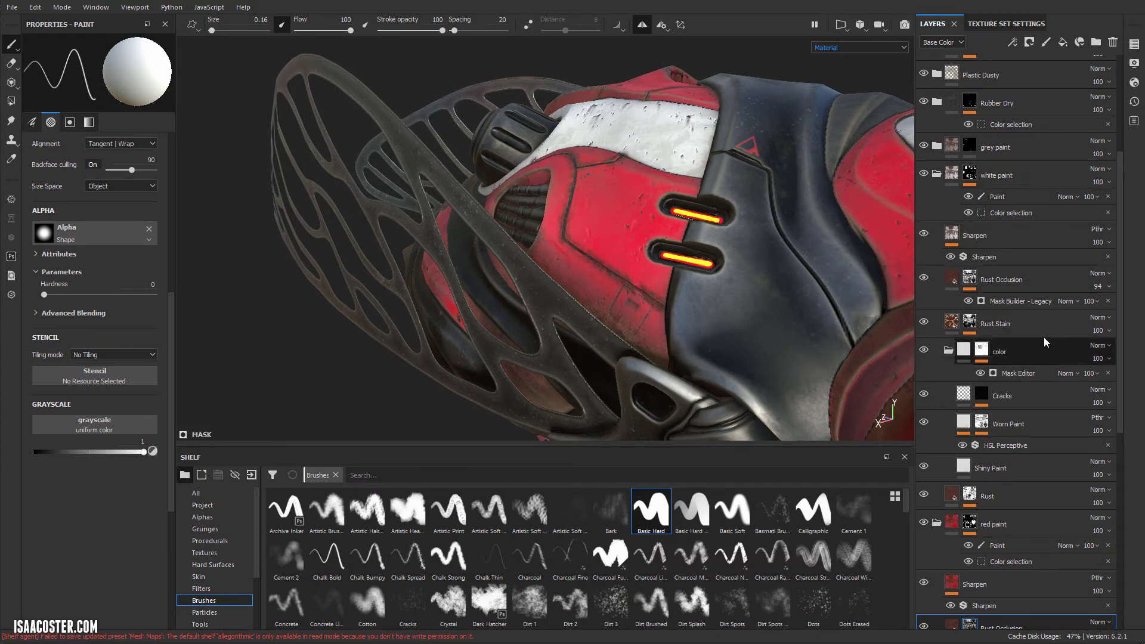
# - Examine the wear around the stamped and painted details on the head plates, and review the height and anchor point layers in the stack
pyautogui.keyDown('alt'); pyautogui.moveTo(847, 251); pyautogui.dragTo(495, 393); pyautogui.keyUp('alt')
pyautogui.keyDown('alt'); pyautogui.moveTo(496, 394); pyautogui.dragTo(644, 109, button='right'); pyautogui.keyUp('alt')
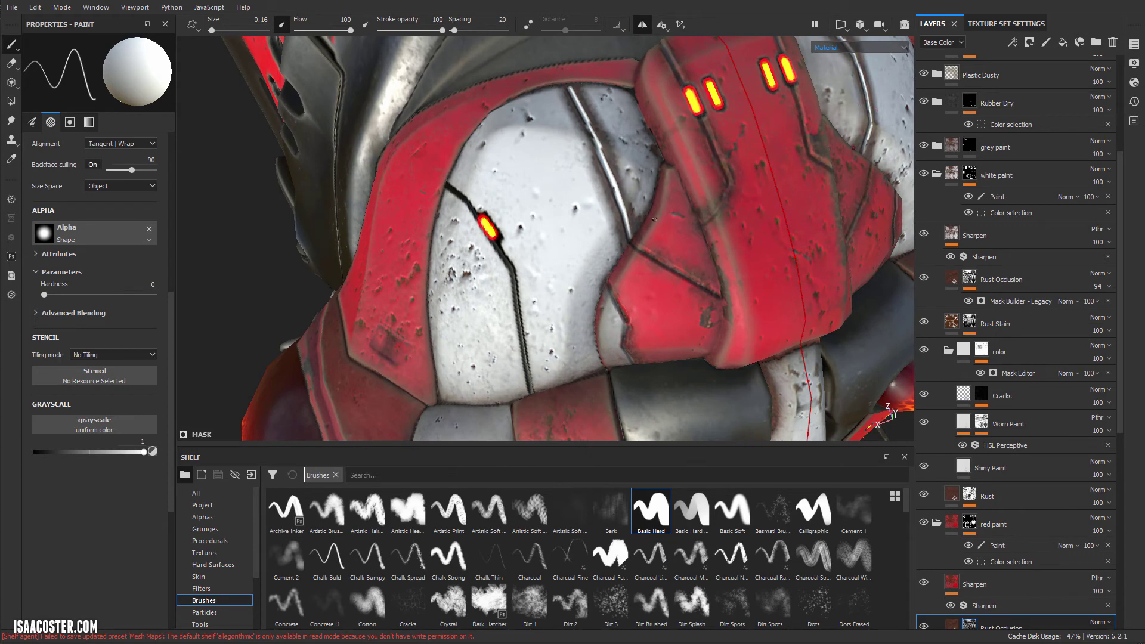
pyautogui.scroll(-10, 1026, 483)
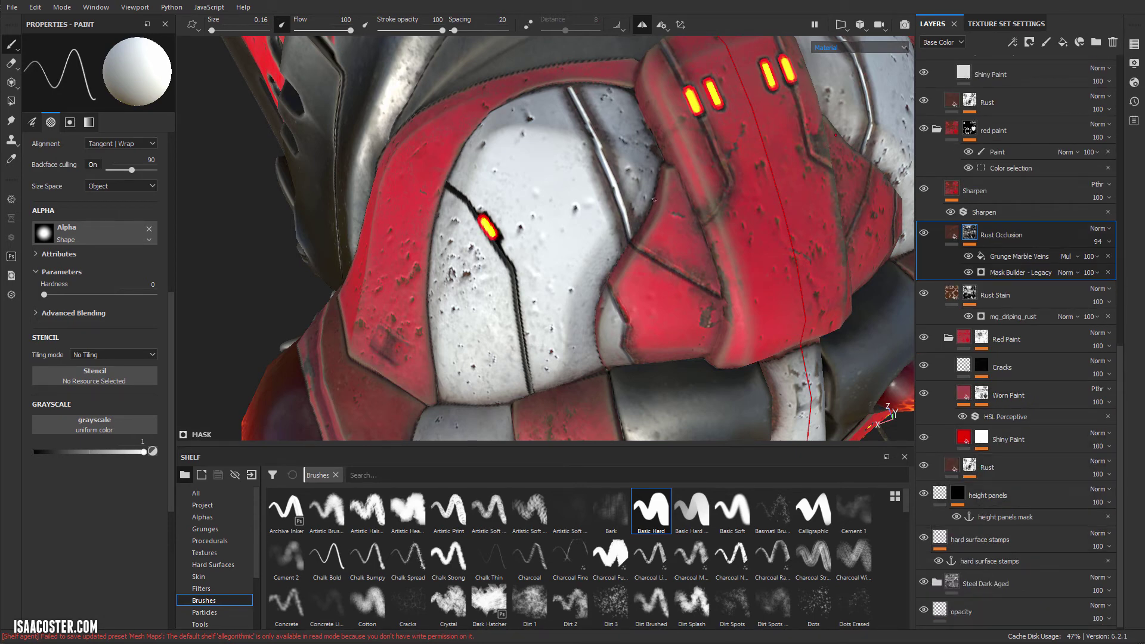
pyautogui.scroll(6, 996, 213)
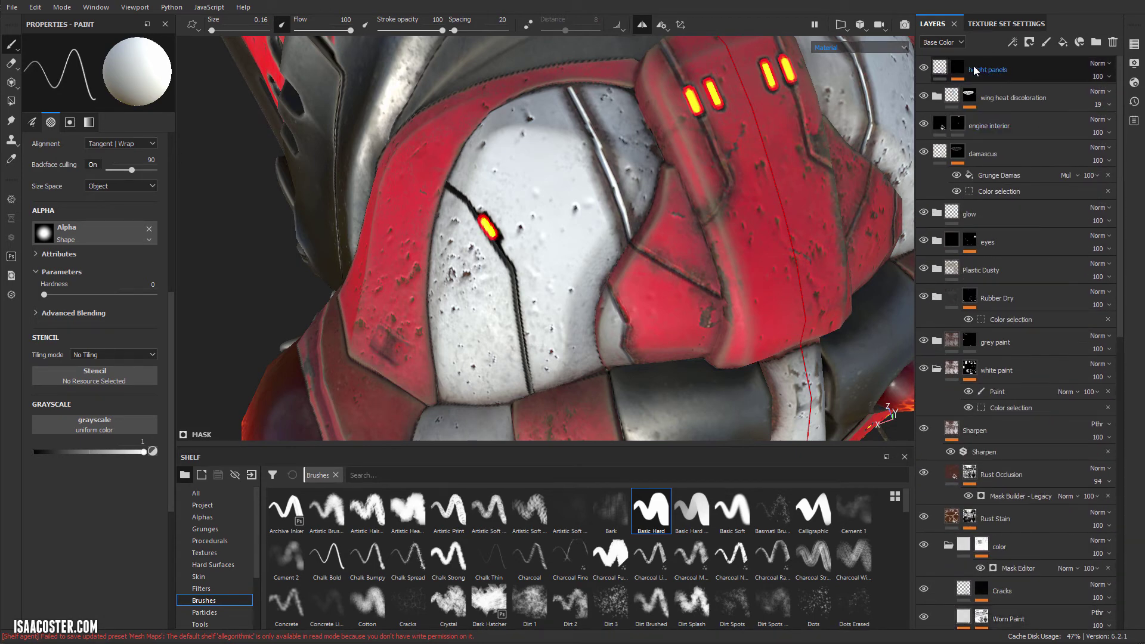
pyautogui.keyDown('alt'); pyautogui.moveTo(629, 239); pyautogui.dragTo(596, 238); pyautogui.keyUp('alt')
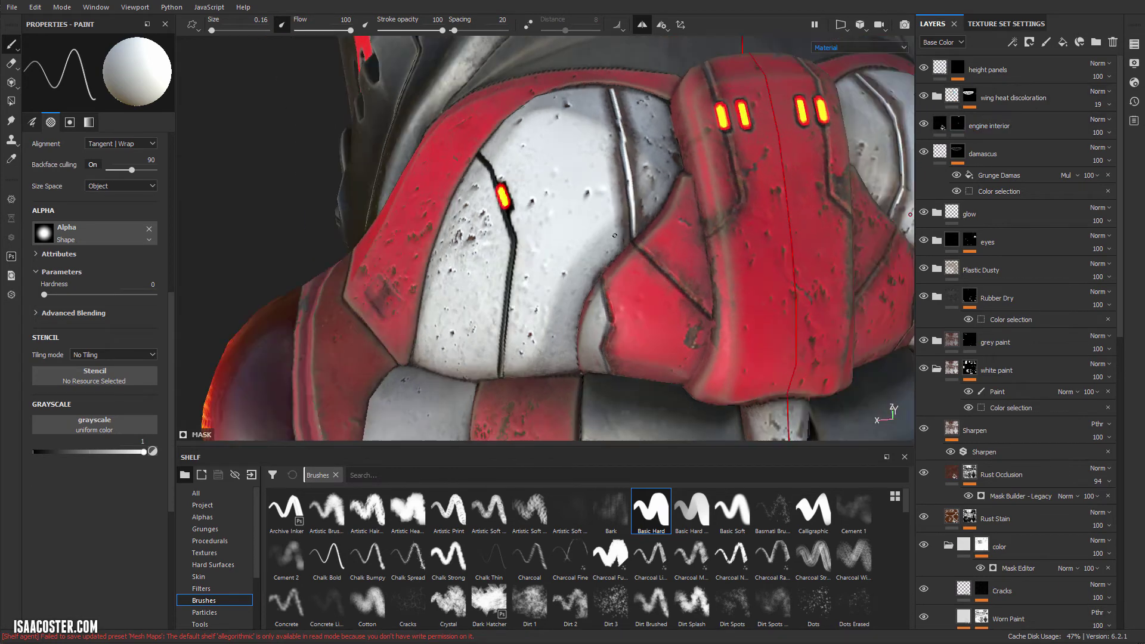
pyautogui.keyDown('alt'); pyautogui.moveTo(730, 312); pyautogui.dragTo(525, 128); pyautogui.keyUp('alt')
pyautogui.keyDown('alt'); pyautogui.moveTo(652, 228); pyautogui.dragTo(525, 254); pyautogui.keyUp('alt')
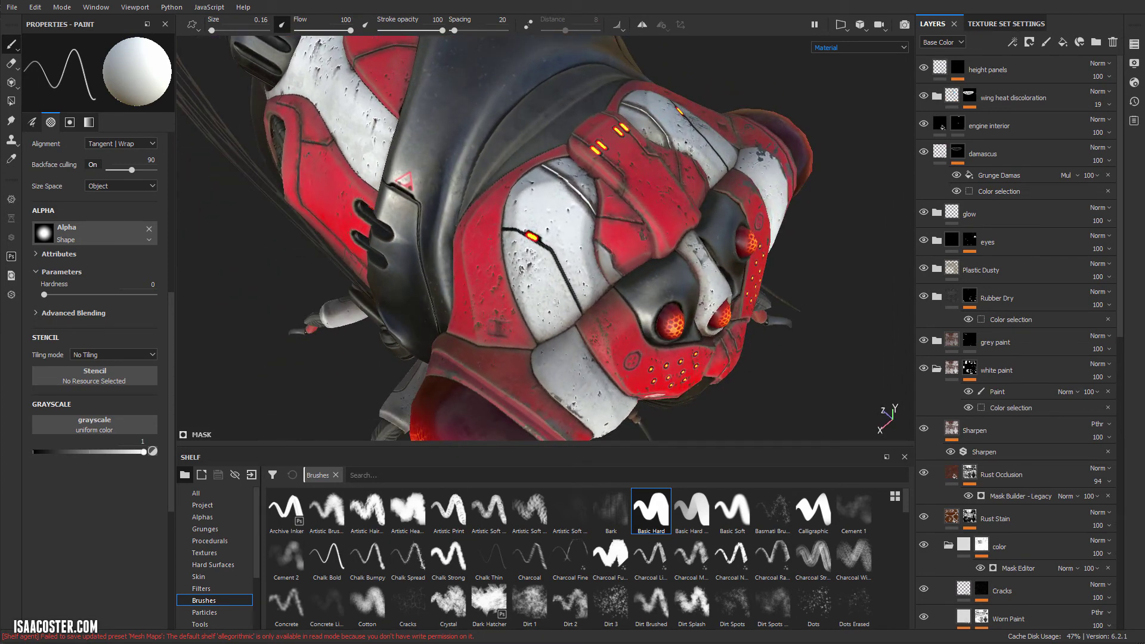
pyautogui.keyDown('alt'); pyautogui.moveTo(673, 155); pyautogui.dragTo(710, 138); pyautogui.keyUp('alt')
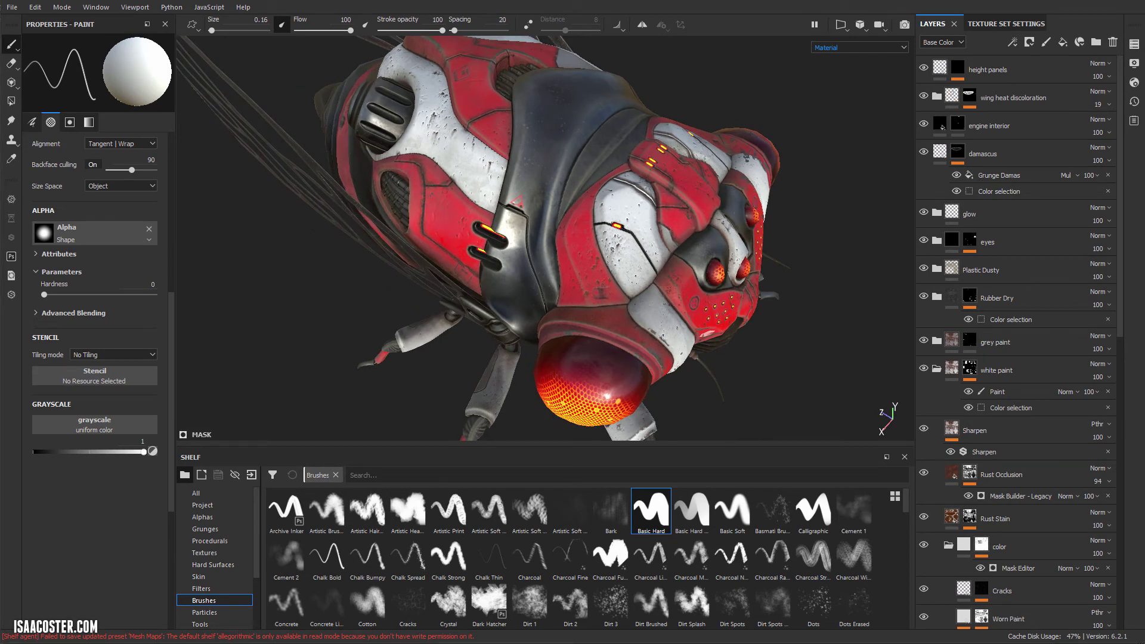
# - Bring the browser window with the YouTube channel's playlists into view to look over the courses, and move it back off screen
pyautogui.moveTo(1144, 37)
pyautogui.mouseDown()
pyautogui.moveTo(857, 43)
pyautogui.moveTo(505, 26)
pyautogui.moveTo(529, 32)
pyautogui.mouseUp()
pyautogui.moveTo(809, 288)
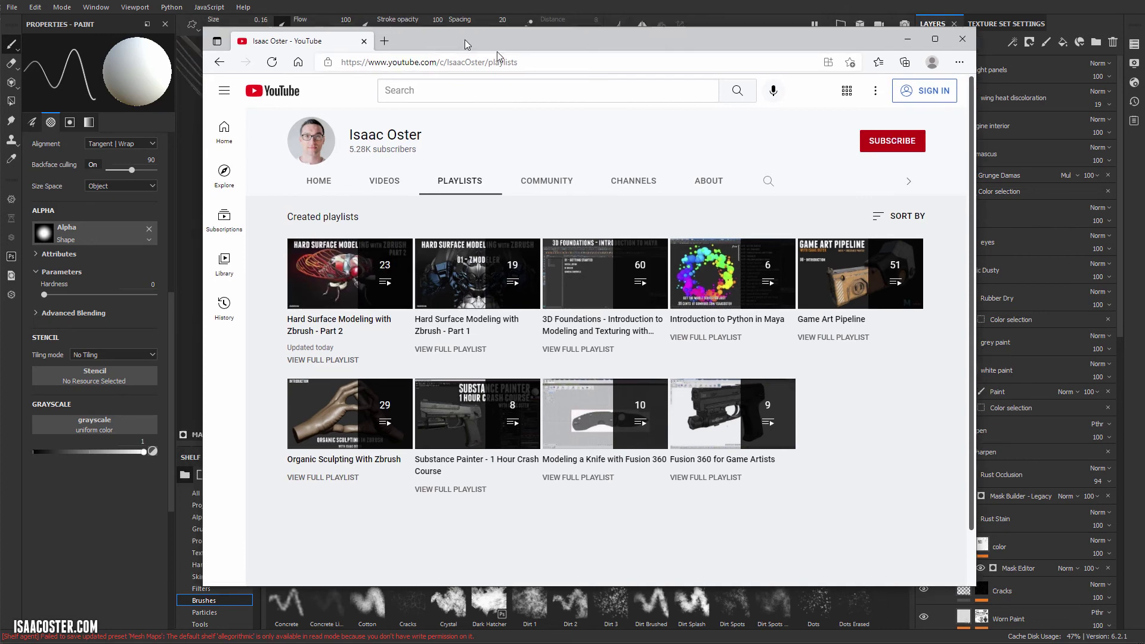
pyautogui.moveTo(561, 36)
pyautogui.mouseDown()
pyautogui.moveTo(577, 543)
pyautogui.moveTo(549, 25)
pyautogui.mouseUp()
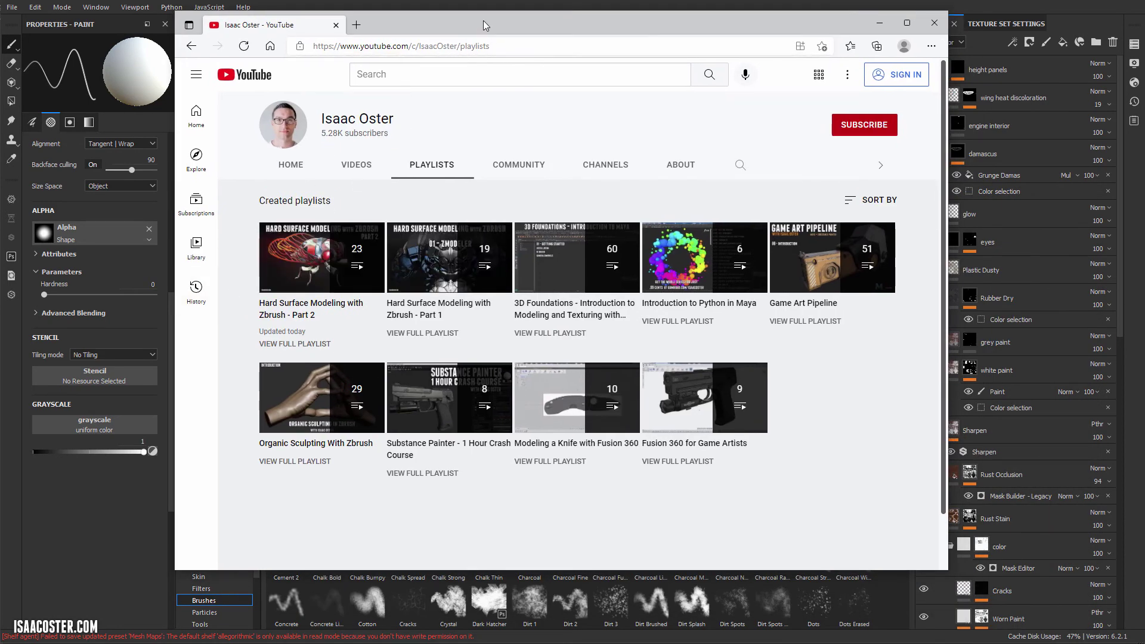
pyautogui.moveTo(485, 19); pyautogui.dragTo(507, 28)
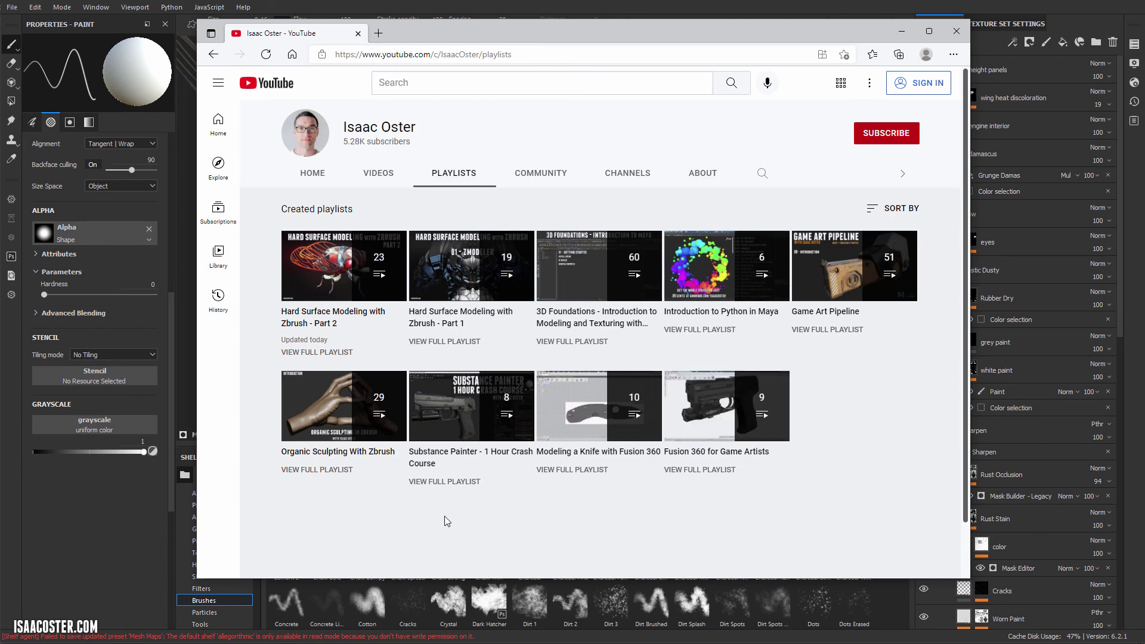
pyautogui.moveTo(469, 38); pyautogui.dragTo(1144, 58)
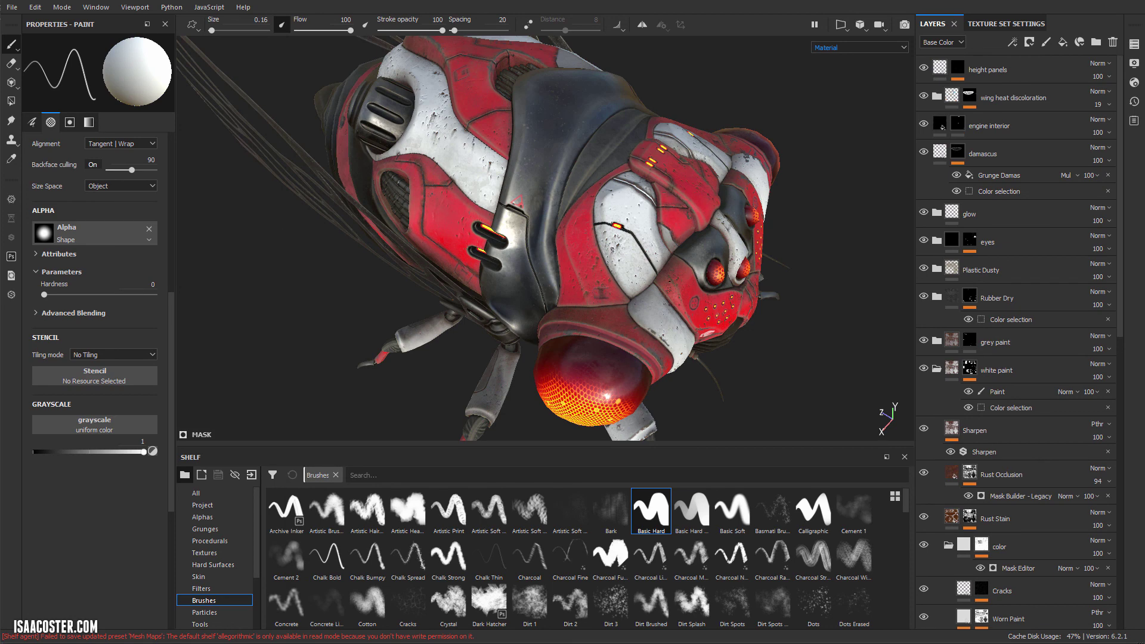
# - Examine the whole textured insect from the side, rotating the environment lighting to check the materials on the wings and body
pyautogui.keyDown('alt'); pyautogui.moveTo(693, 272); pyautogui.dragTo(686, 197); pyautogui.keyUp('alt')
pyautogui.keyDown('alt'); pyautogui.moveTo(686, 197); pyautogui.dragTo(513, 314, button='right'); pyautogui.keyUp('alt')
pyautogui.keyDown('alt'); pyautogui.moveTo(513, 313); pyautogui.dragTo(520, 187, button='middle'); pyautogui.keyUp('alt')
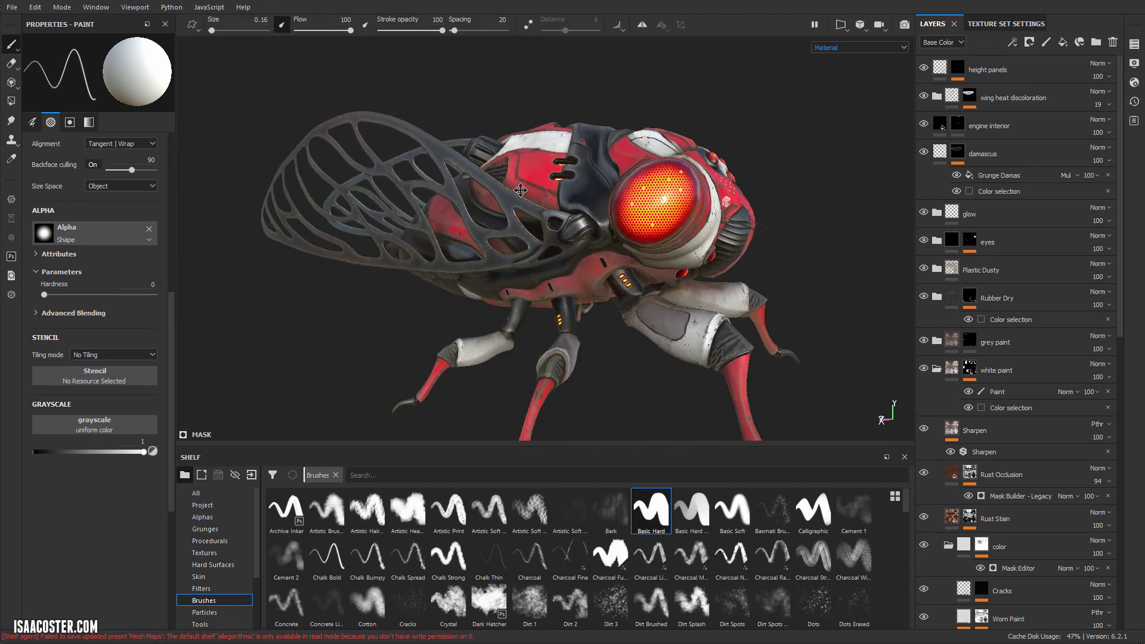
pyautogui.keyDown('alt'); pyautogui.moveTo(520, 187); pyautogui.dragTo(495, 185); pyautogui.keyUp('alt')
pyautogui.keyDown('shift'); pyautogui.moveTo(593, 199); pyautogui.dragTo(555, 196, button='right'); pyautogui.keyUp('shift')
pyautogui.keyDown('alt'); pyautogui.moveTo(555, 196); pyautogui.dragTo(610, 211); pyautogui.keyUp('alt')
pyautogui.keyDown('alt'); pyautogui.moveTo(610, 211); pyautogui.dragTo(658, 226, button='middle'); pyautogui.keyUp('alt')
pyautogui.keyDown('alt'); pyautogui.moveTo(657, 227); pyautogui.dragTo(665, 228); pyautogui.keyUp('alt')
pyautogui.keyDown('alt'); pyautogui.moveTo(664, 229); pyautogui.dragTo(644, 231, button='middle'); pyautogui.keyUp('alt')
pyautogui.keyDown('alt'); pyautogui.moveTo(624, 220); pyautogui.dragTo(590, 233); pyautogui.keyUp('alt')
pyautogui.keyDown('alt'); pyautogui.moveTo(591, 233); pyautogui.dragTo(574, 238); pyautogui.keyUp('alt')
pyautogui.keyDown('alt'); pyautogui.moveTo(654, 243); pyautogui.dragTo(661, 246); pyautogui.keyUp('alt')
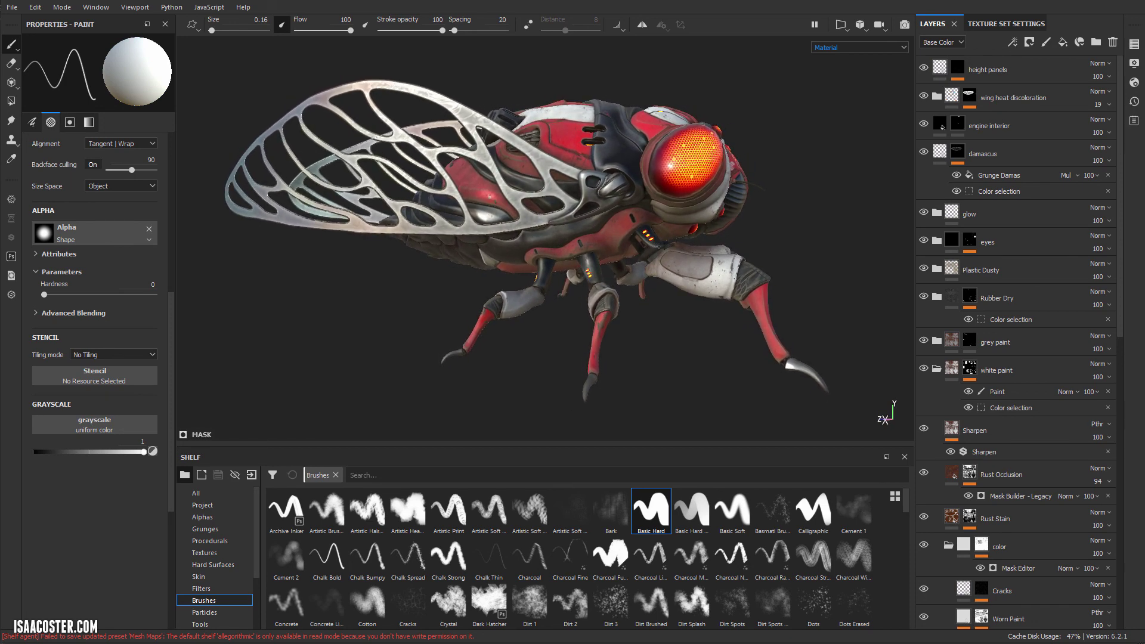